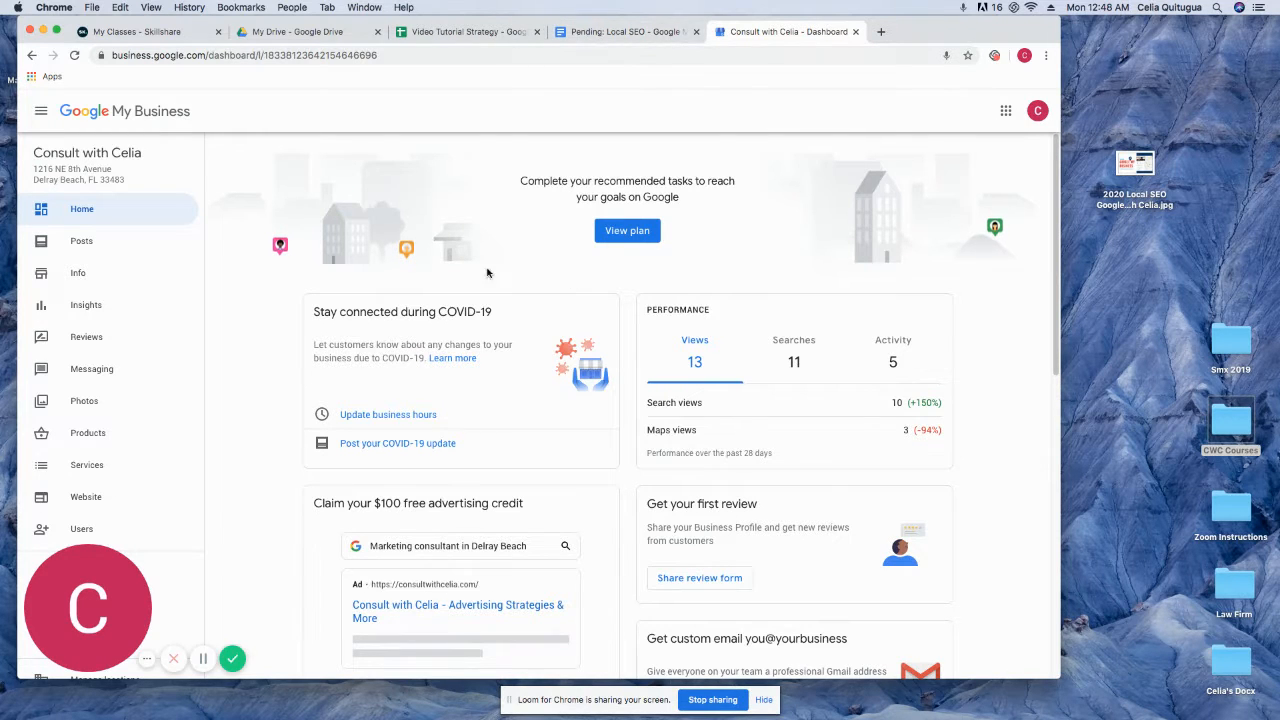
Step: View the editable details of the SEO - Search Engine Optimization service from the business info's services, then close them
{"action": "left_click", "coordinate": [105, 280]}
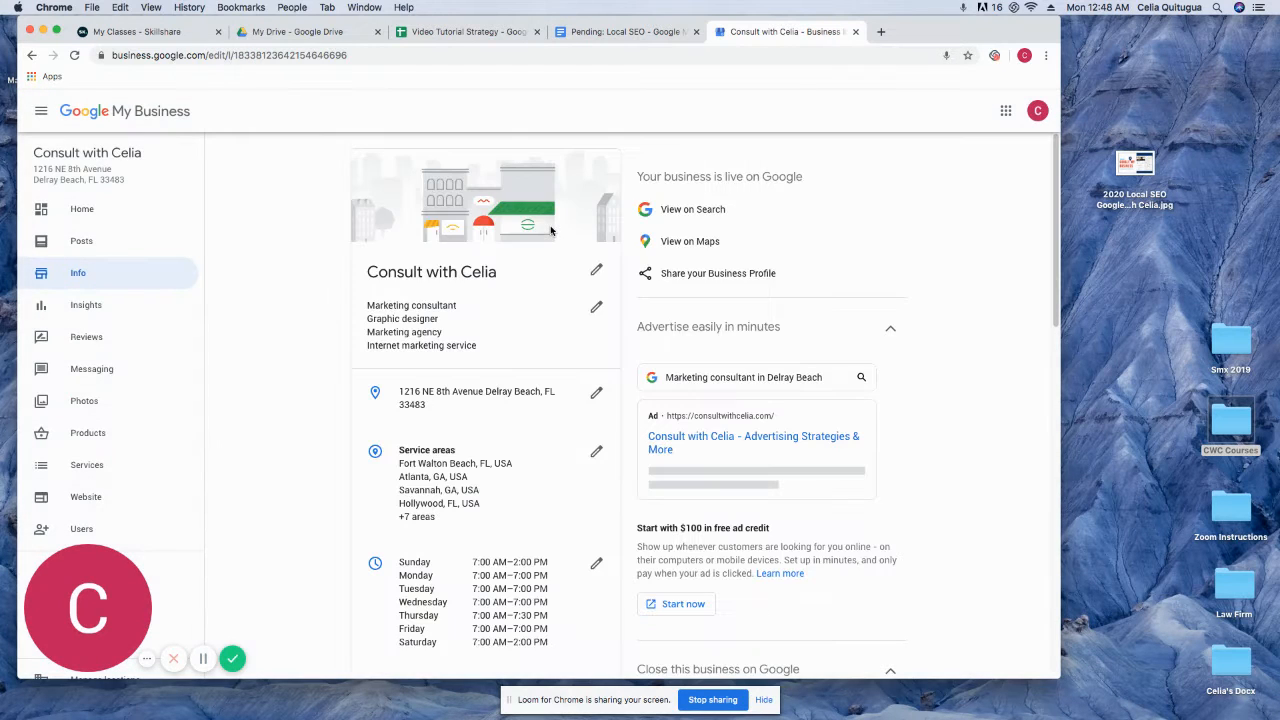
{"action": "scroll", "coordinate": [335, 315], "scroll_direction": "down", "scroll_amount": 15}
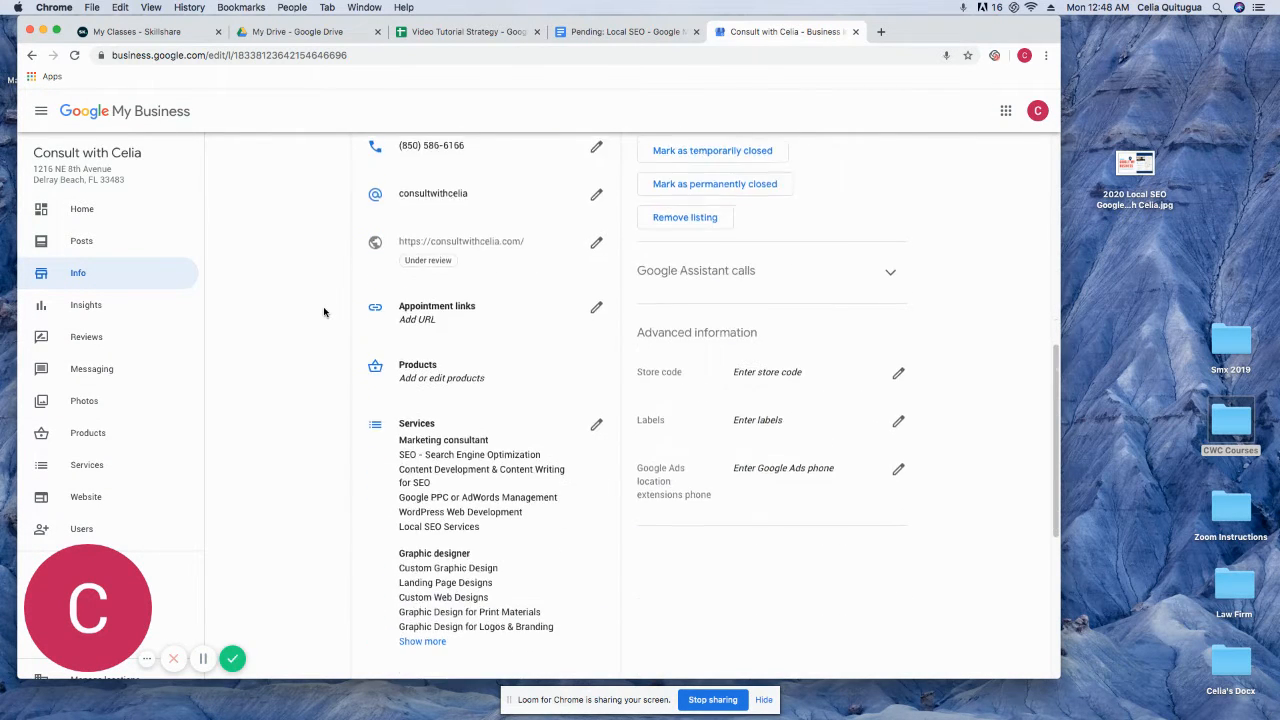
{"action": "left_click", "coordinate": [446, 390]}
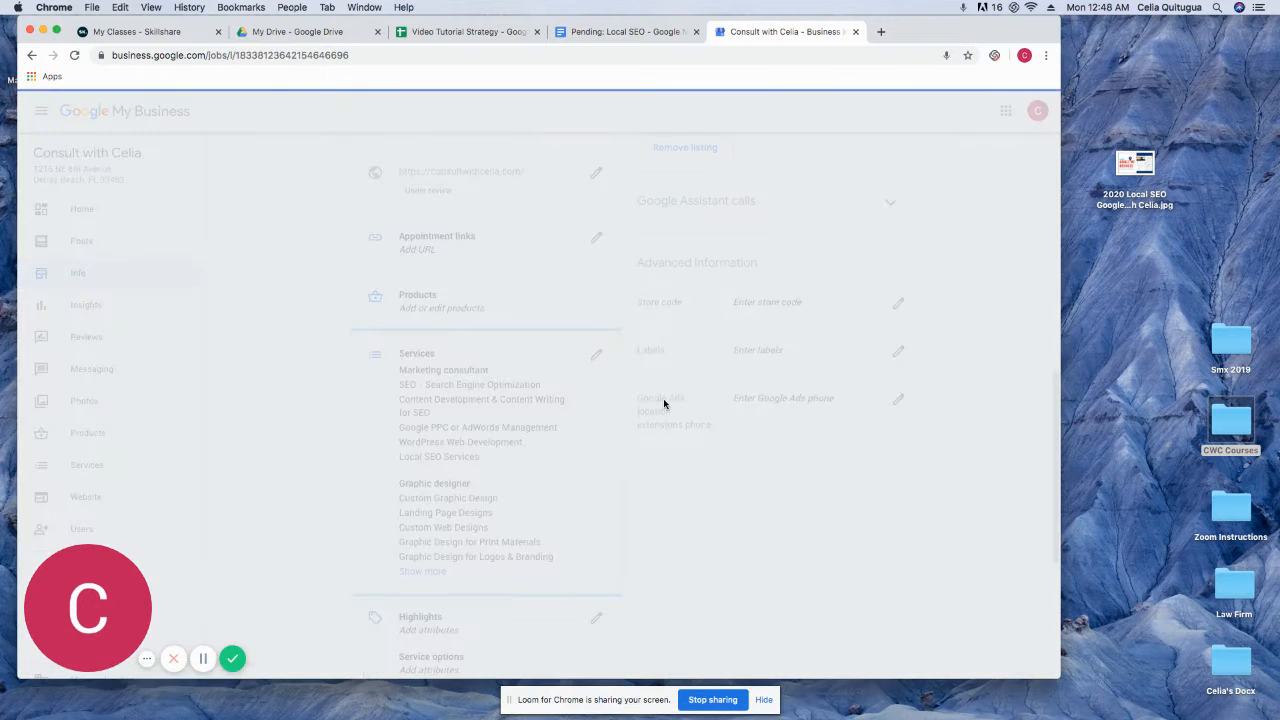
{"action": "left_click", "coordinate": [534, 235]}
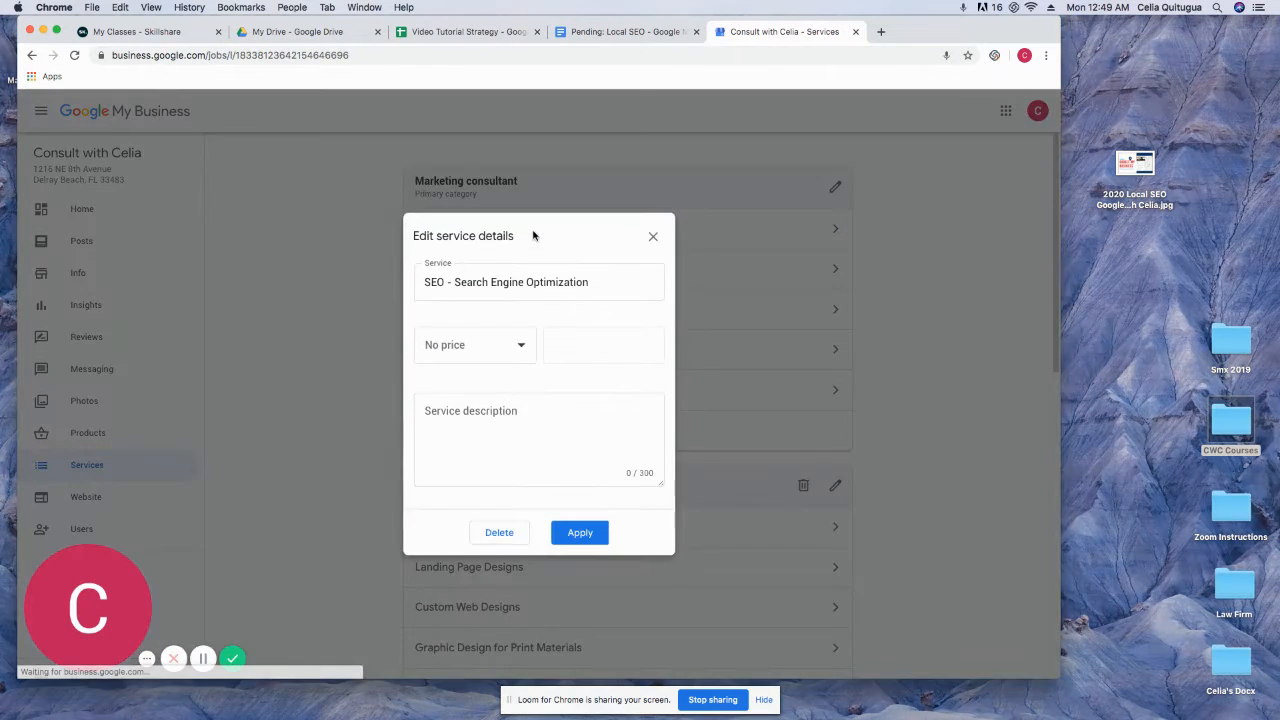
{"action": "left_click", "coordinate": [553, 429]}
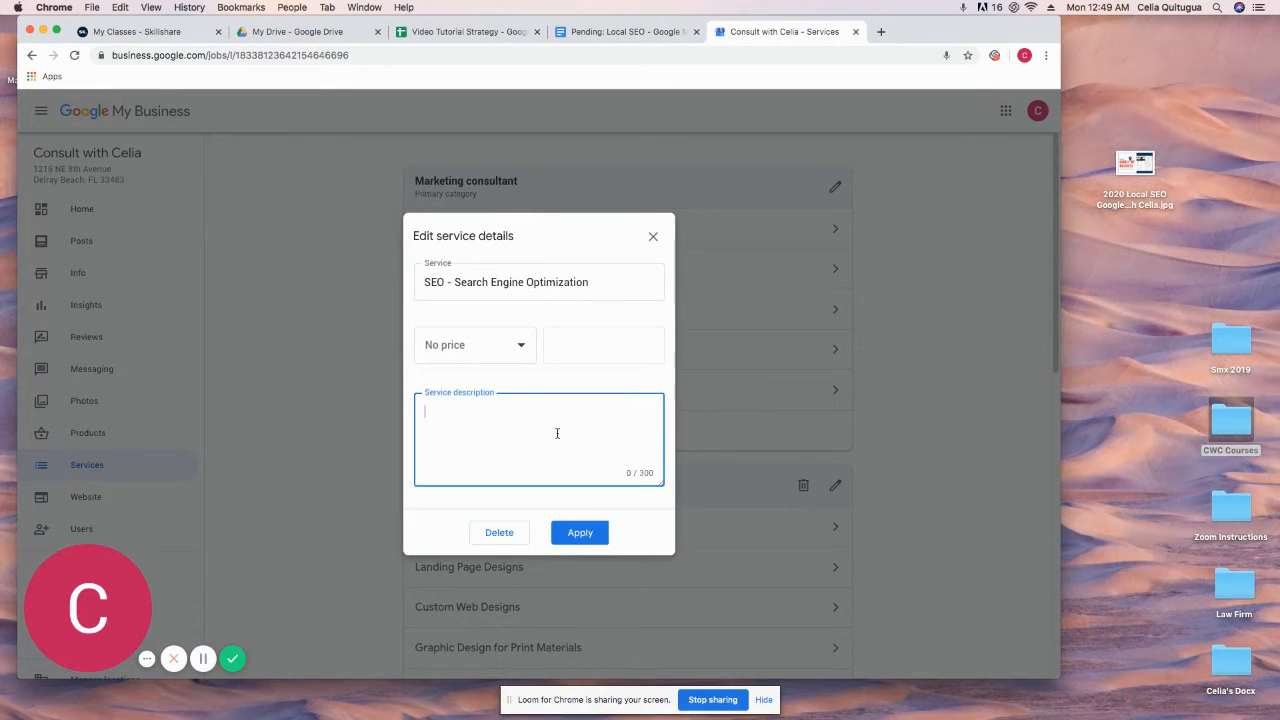
{"action": "left_click", "coordinate": [653, 241]}
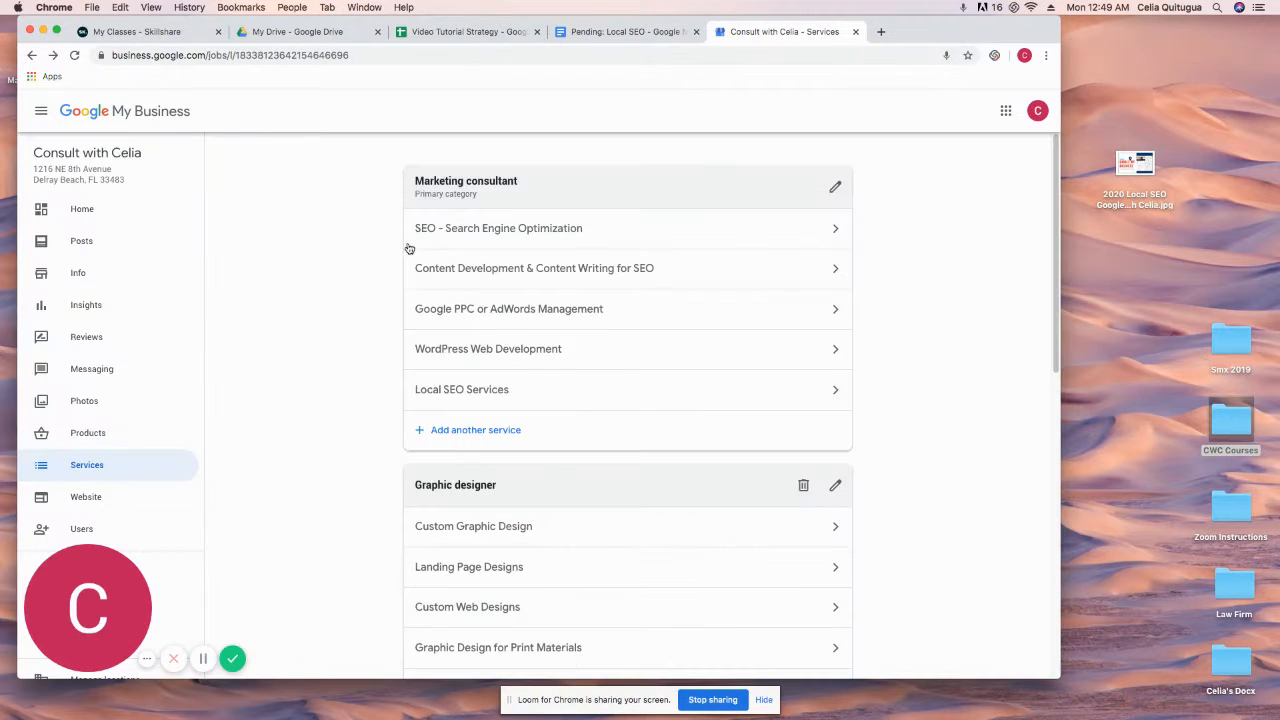
Step: Switch to the Local SEO document in Google Docs and review its prepared service headings and descriptions
{"action": "left_click", "coordinate": [630, 32]}
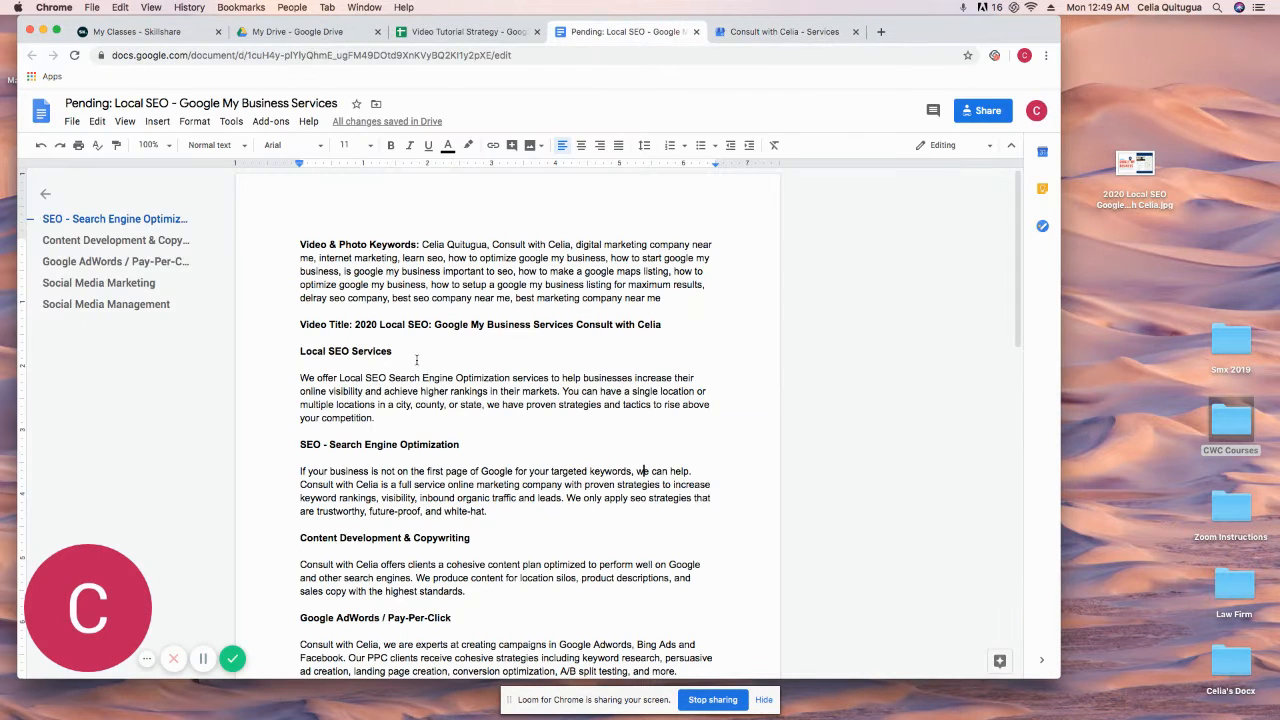
{"action": "scroll", "coordinate": [638, 471], "scroll_direction": "down", "scroll_amount": 5}
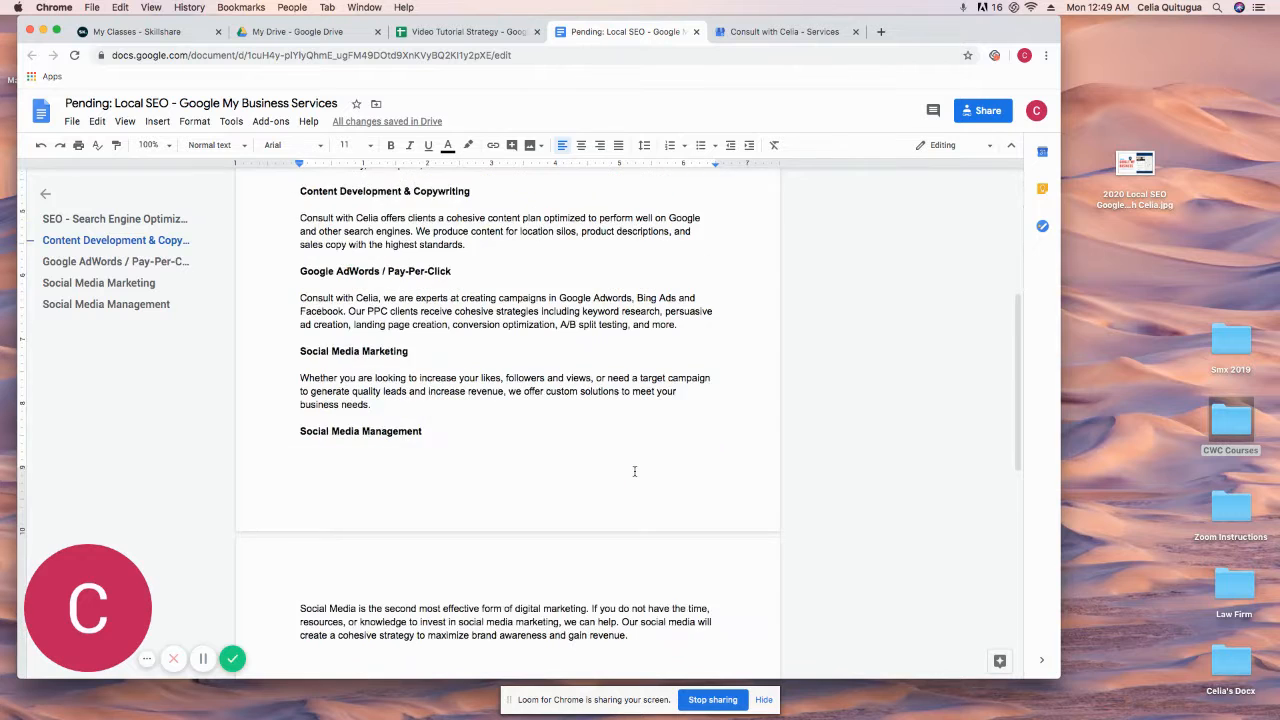
{"action": "scroll", "coordinate": [634, 471], "scroll_direction": "up", "scroll_amount": 4}
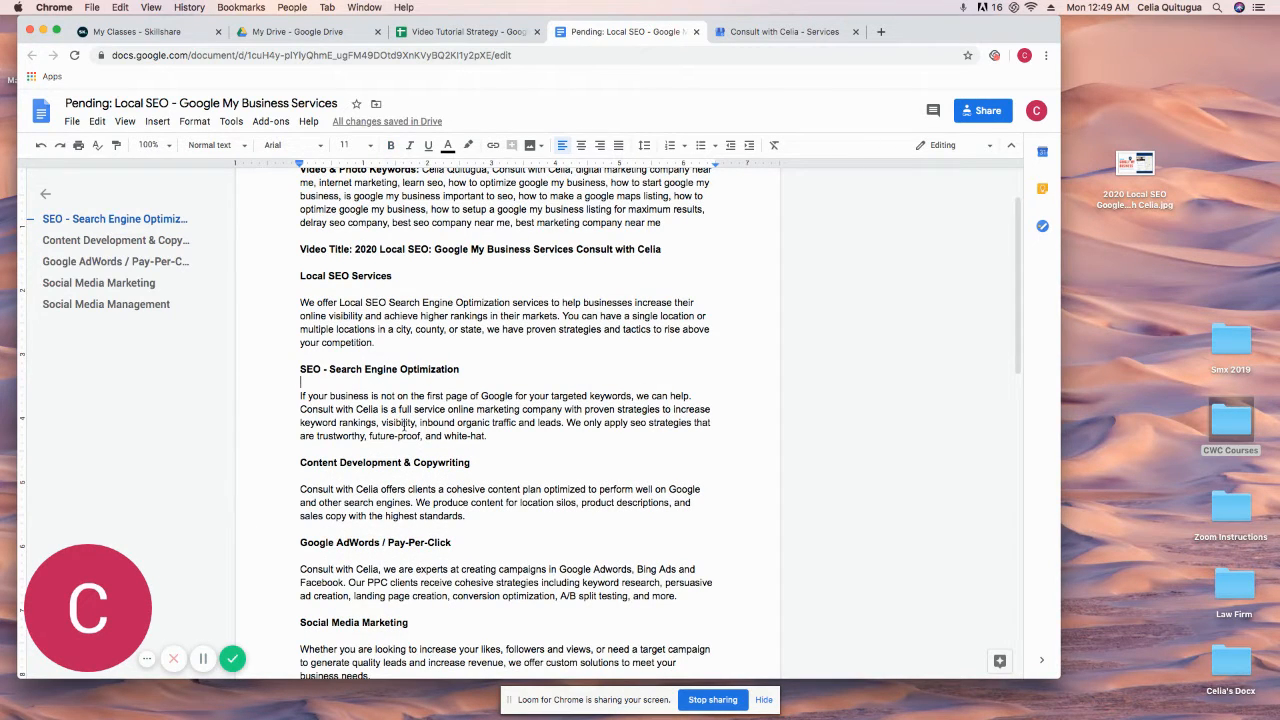
{"action": "scroll", "coordinate": [390, 400], "scroll_direction": "down", "scroll_amount": 1}
{"action": "left_click", "coordinate": [483, 454]}
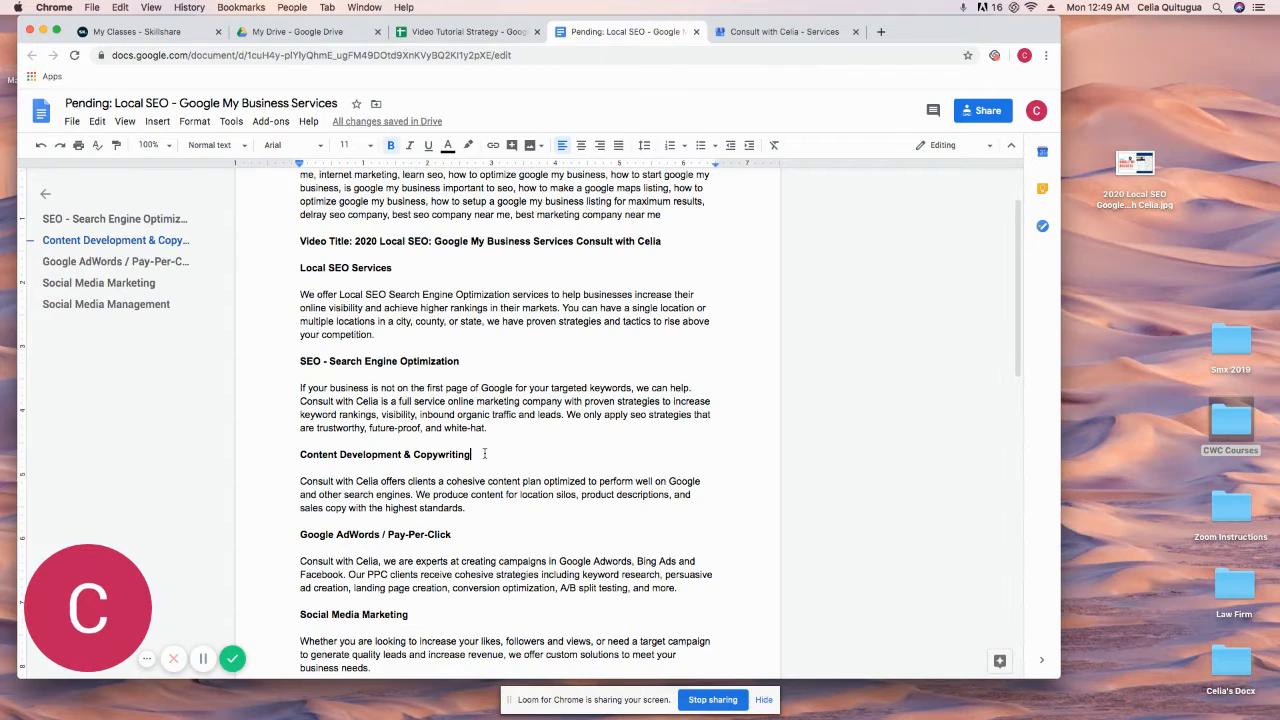
{"action": "scroll", "coordinate": [484, 454], "scroll_direction": "down", "scroll_amount": 2}
{"action": "scroll", "coordinate": [440, 453], "scroll_direction": "down", "scroll_amount": 2}
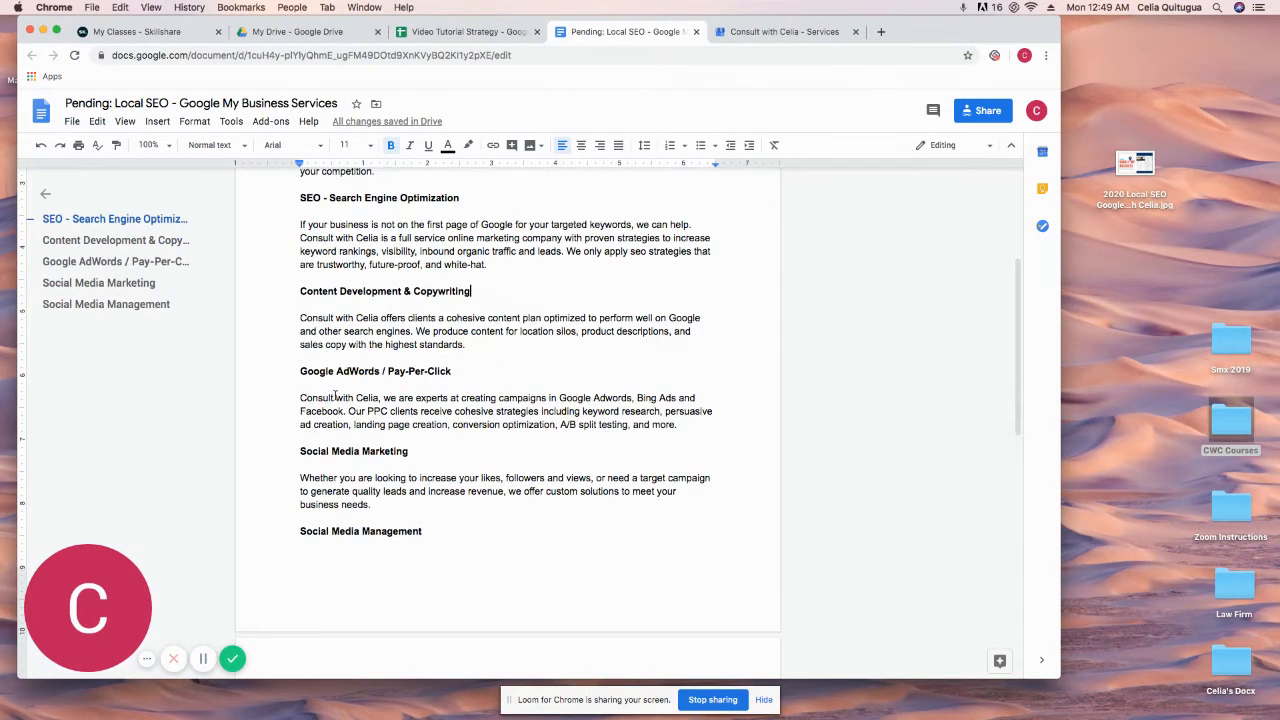
{"action": "scroll", "coordinate": [418, 469], "scroll_direction": "down", "scroll_amount": 1}
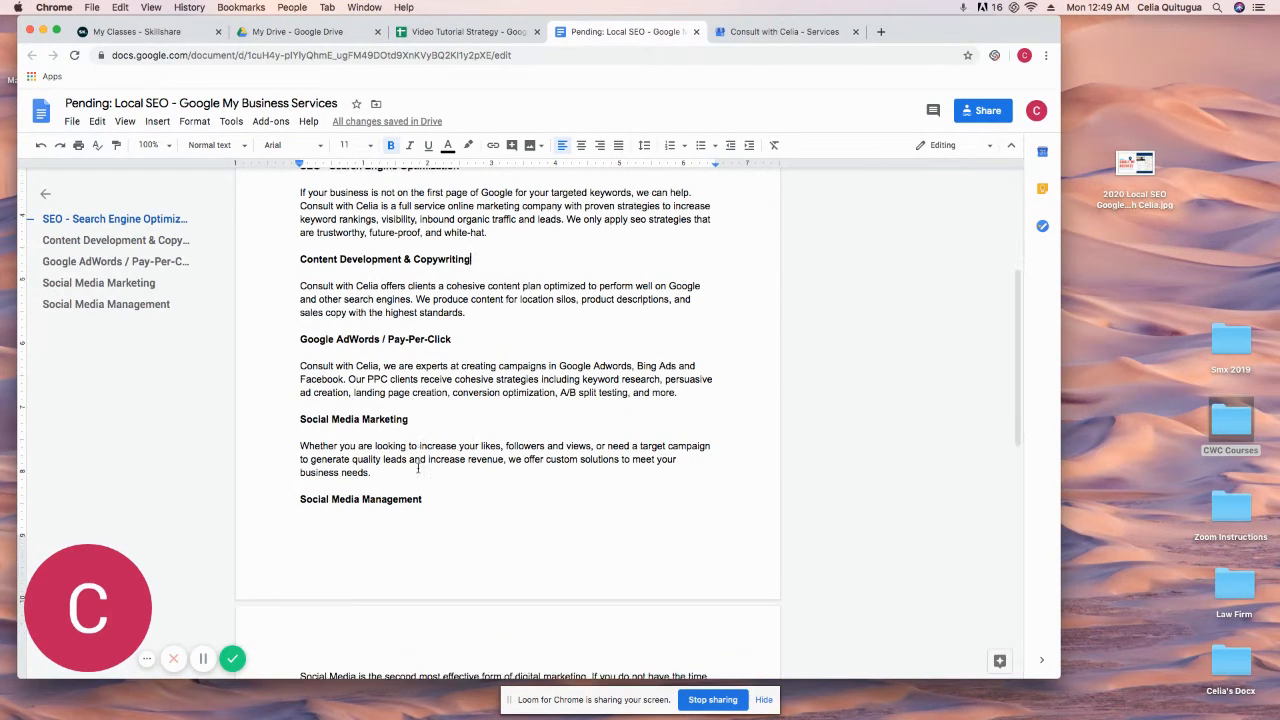
{"action": "scroll", "coordinate": [370, 425], "scroll_direction": "down", "scroll_amount": 3}
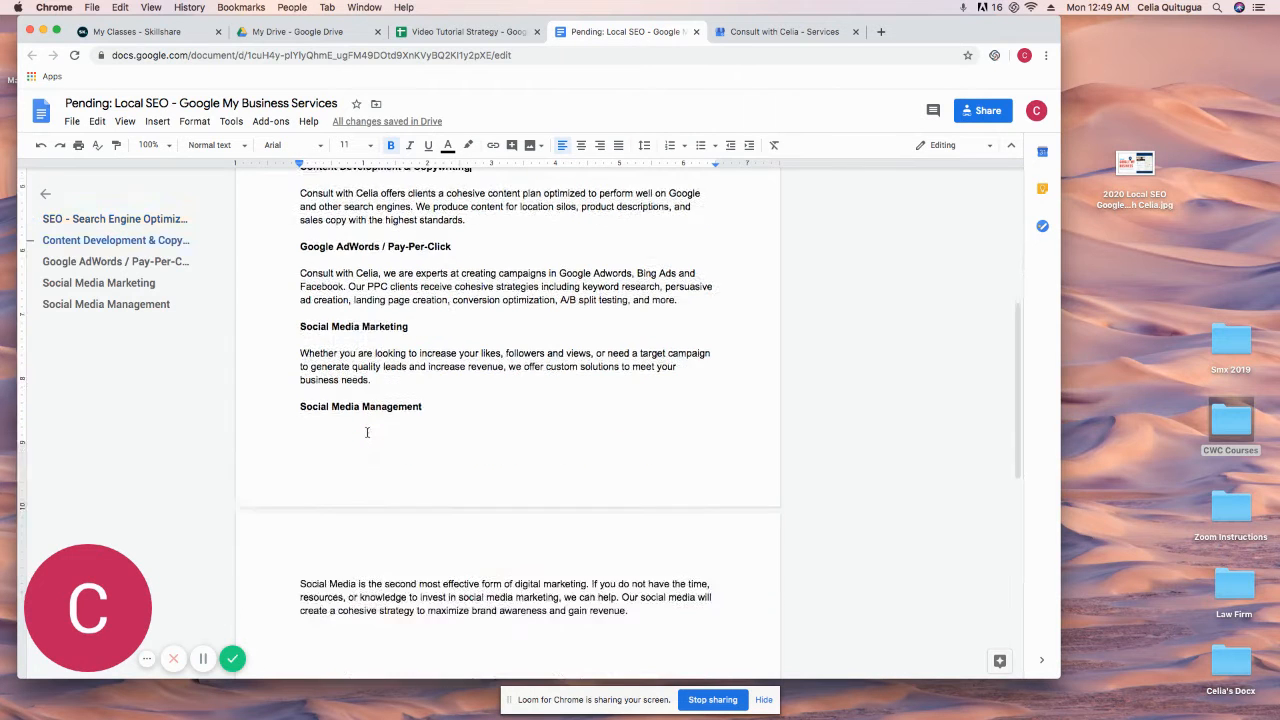
{"action": "scroll", "coordinate": [367, 432], "scroll_direction": "up", "scroll_amount": 9}
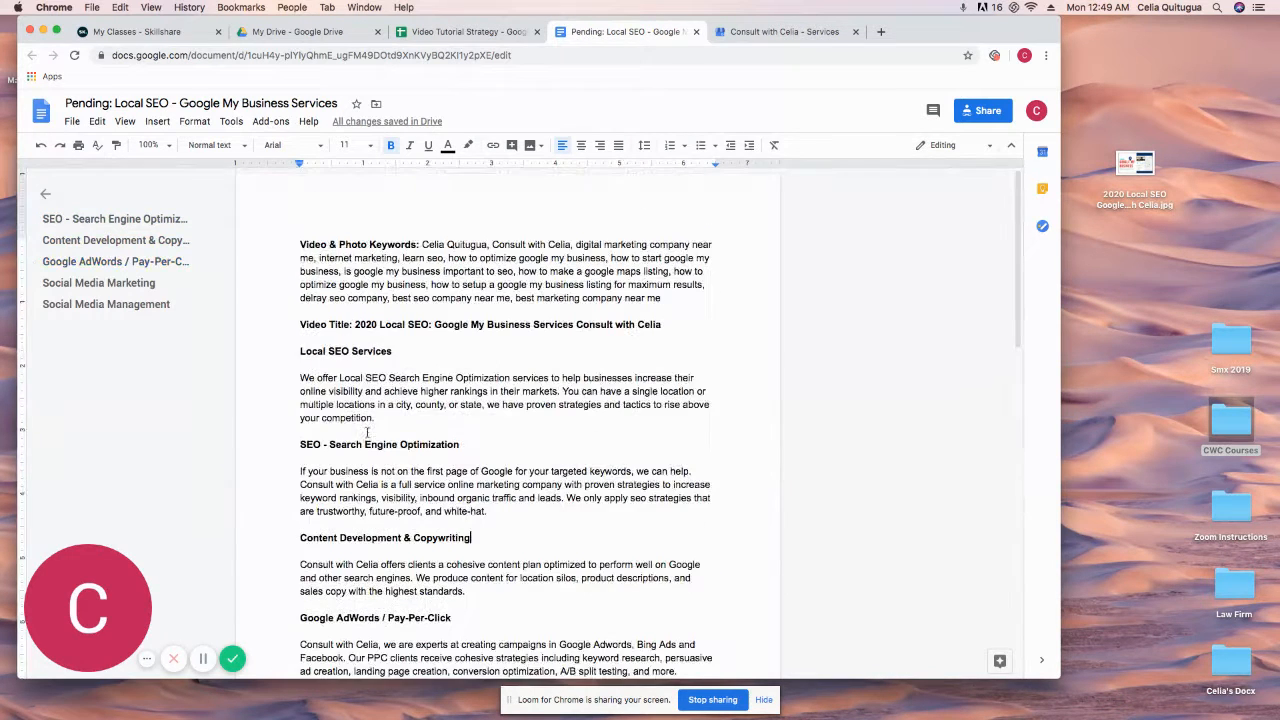
Step: Return to the Google My Business home dashboard and shift the browser window toward the middle of the desktop
{"action": "left_click", "coordinate": [777, 32]}
{"action": "left_click", "coordinate": [67, 206]}
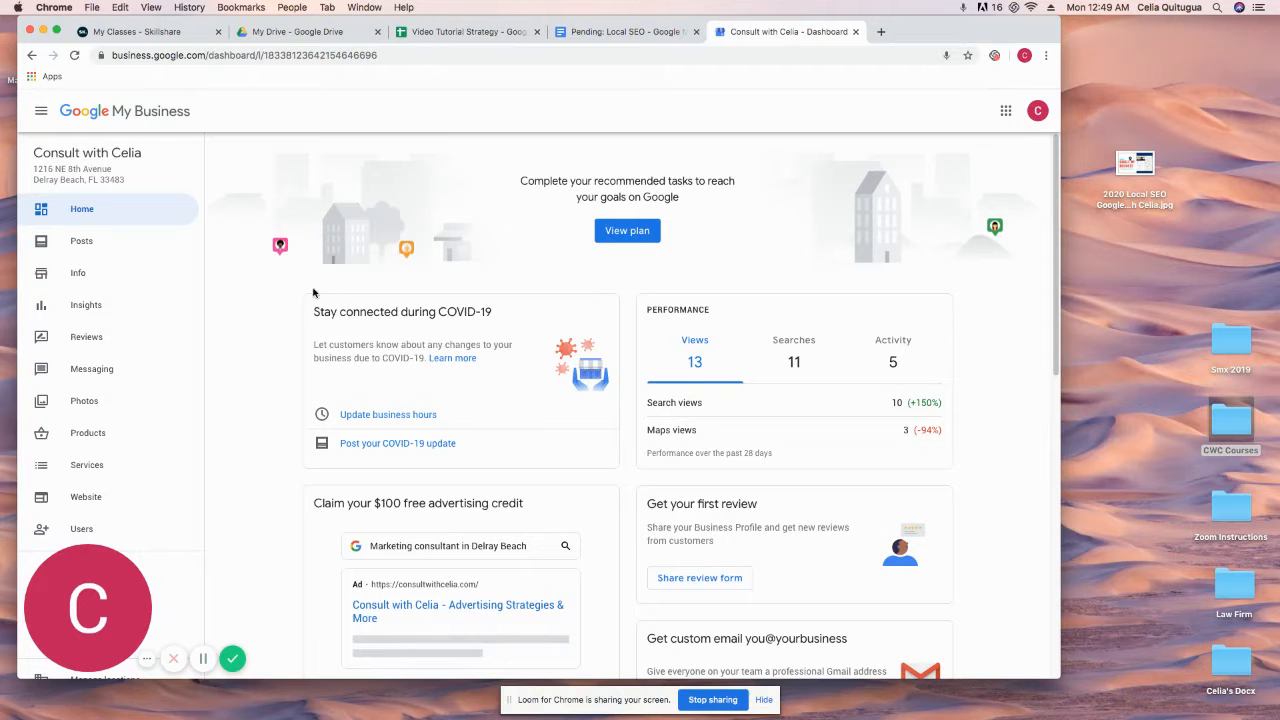
{"action": "left_click_drag", "start_coordinate": [1011, 20], "coordinate": [1108, 19]}
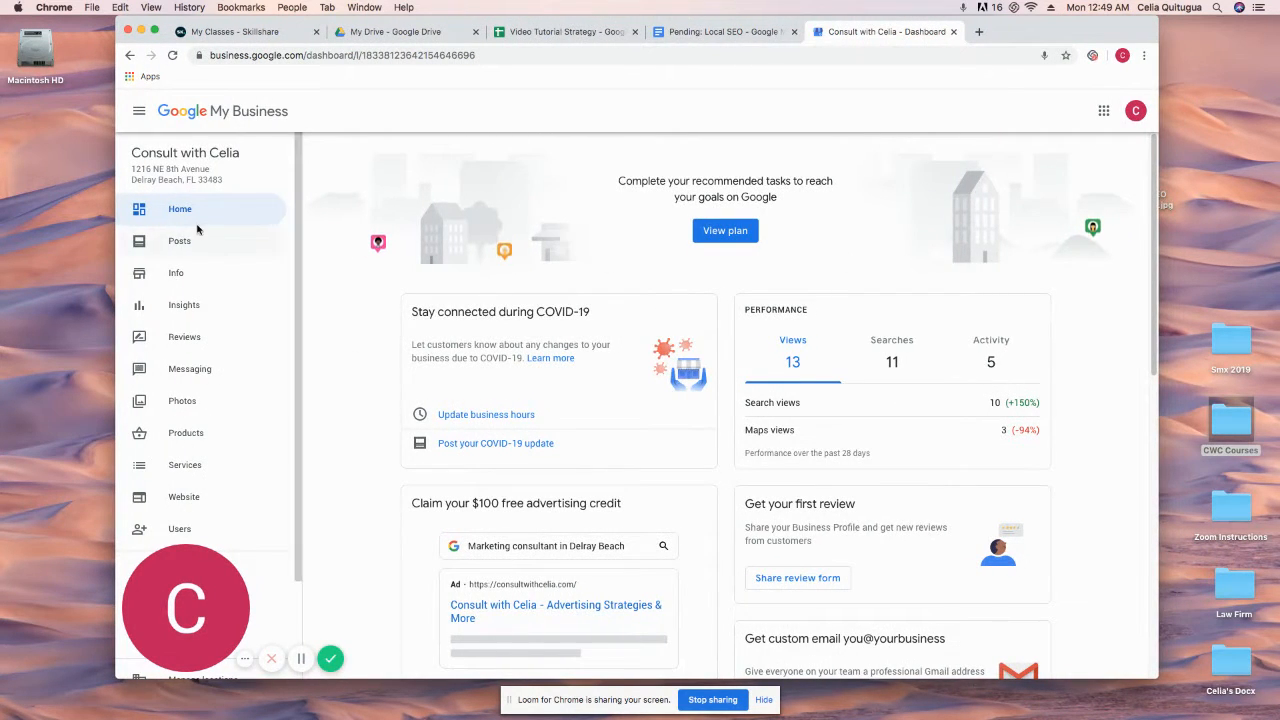
Step: Open the details of the SEO - Search Engine Optimization service under Marketing consultant from the business info
{"action": "left_click", "coordinate": [175, 277]}
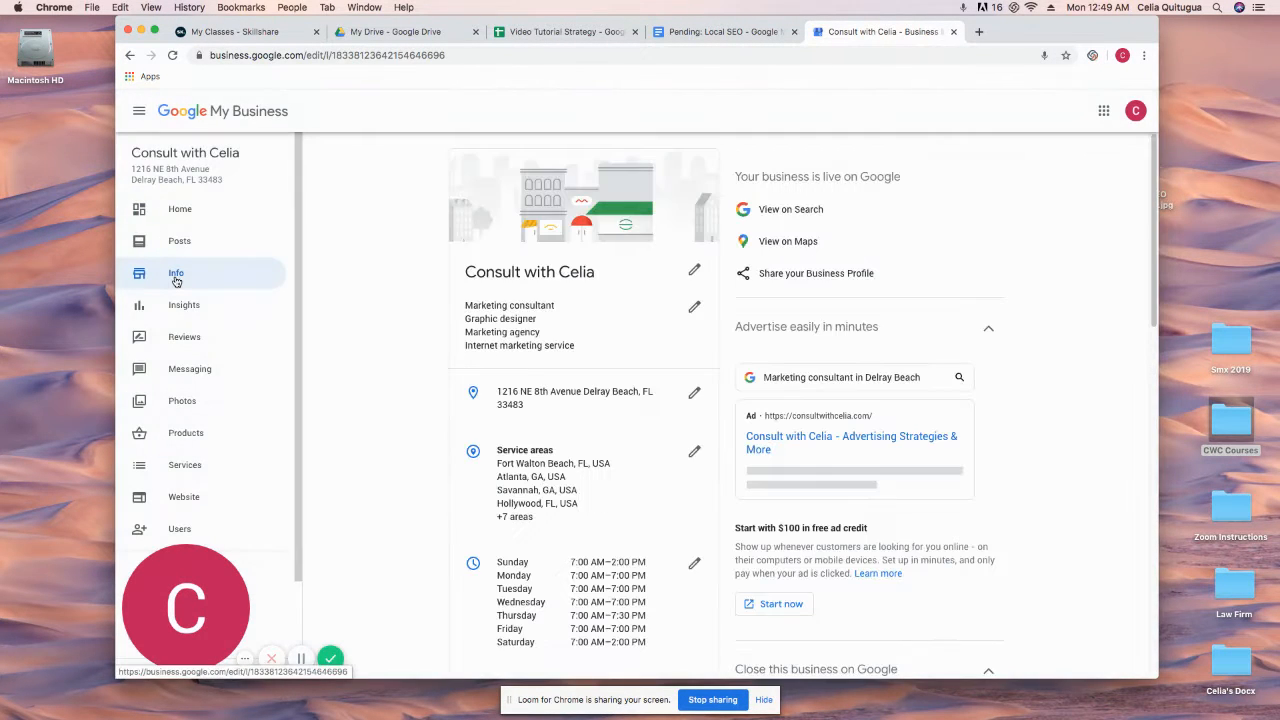
{"action": "scroll", "coordinate": [617, 297], "scroll_direction": "down", "scroll_amount": 5}
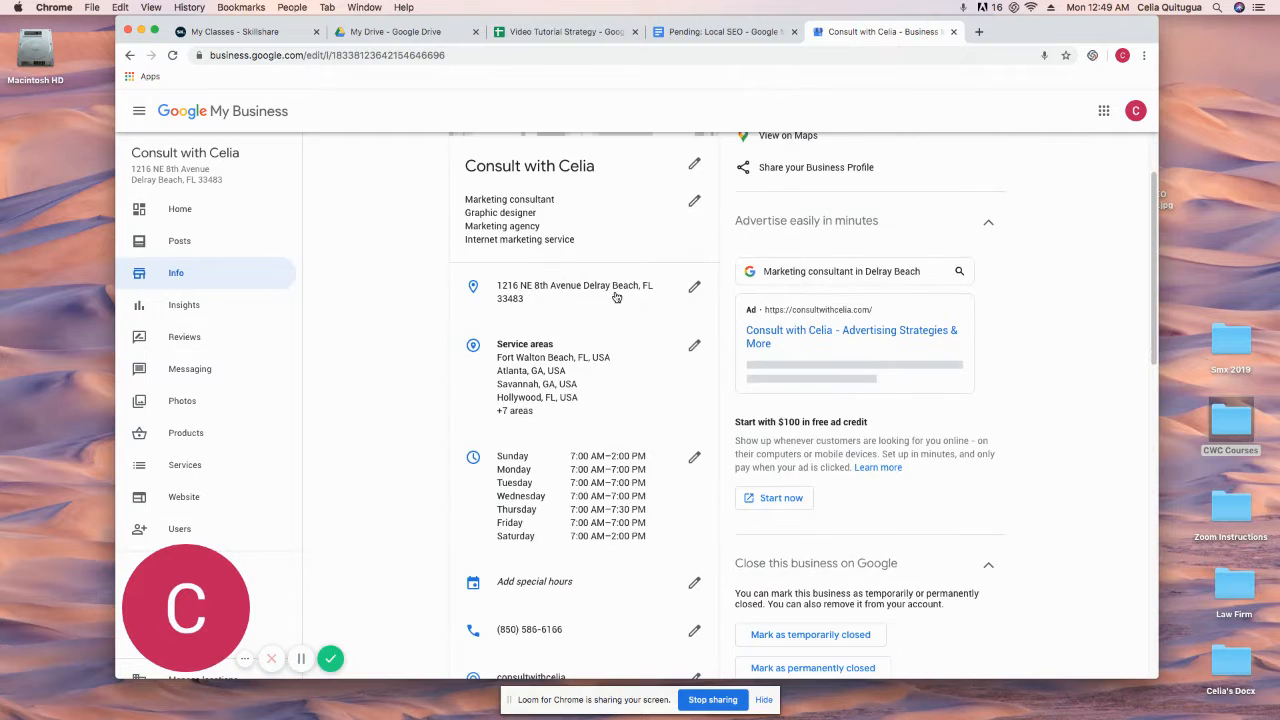
{"action": "scroll", "coordinate": [617, 297], "scroll_direction": "down", "scroll_amount": 7}
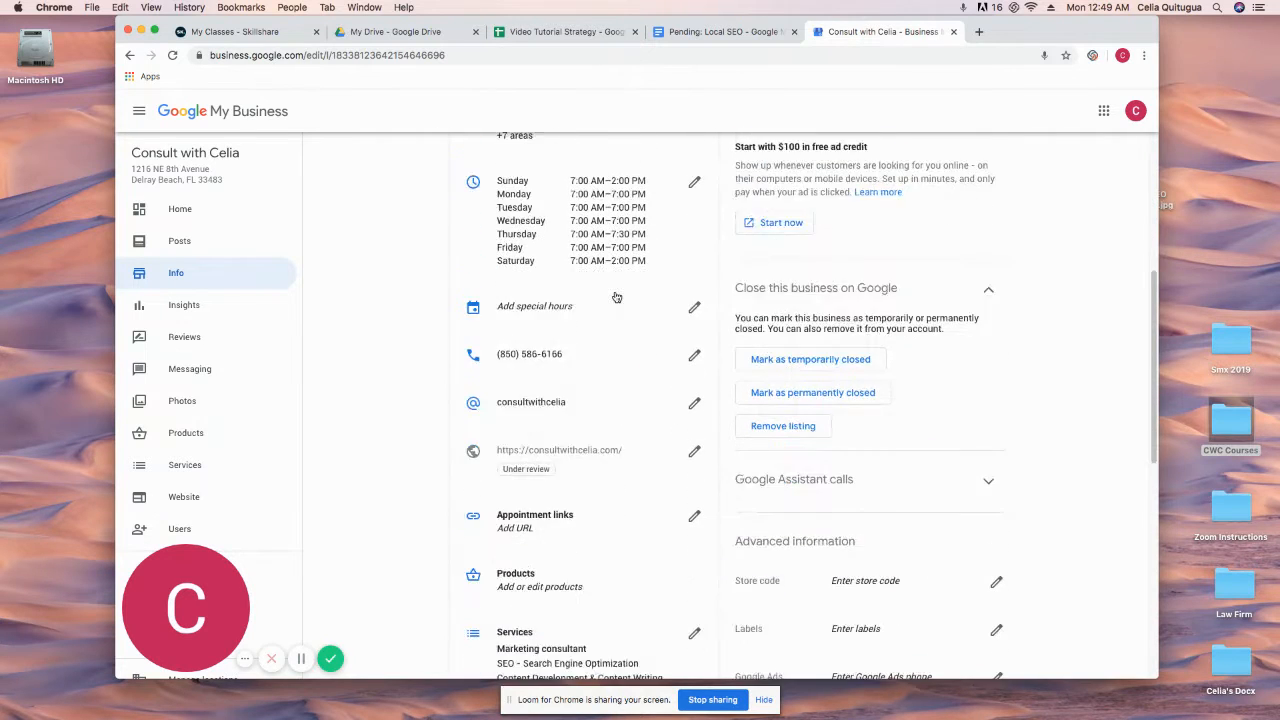
{"action": "scroll", "coordinate": [637, 364], "scroll_direction": "down", "scroll_amount": 5}
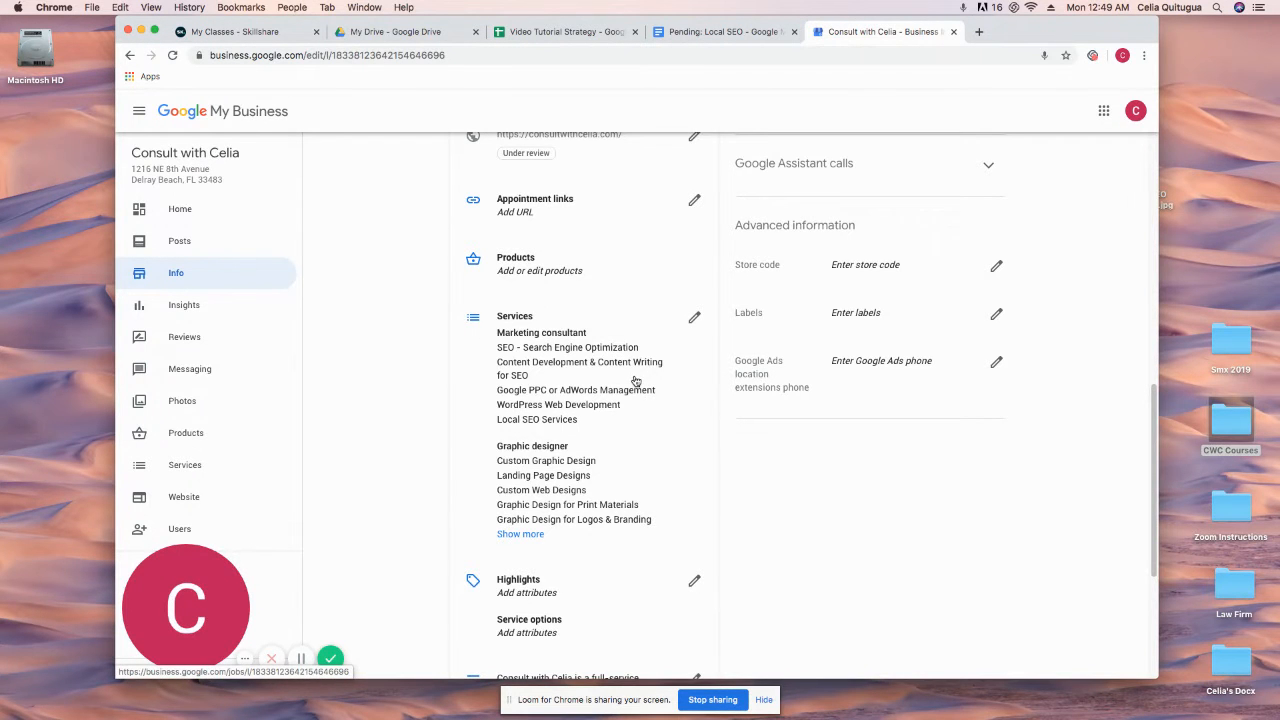
{"action": "left_click", "coordinate": [587, 350]}
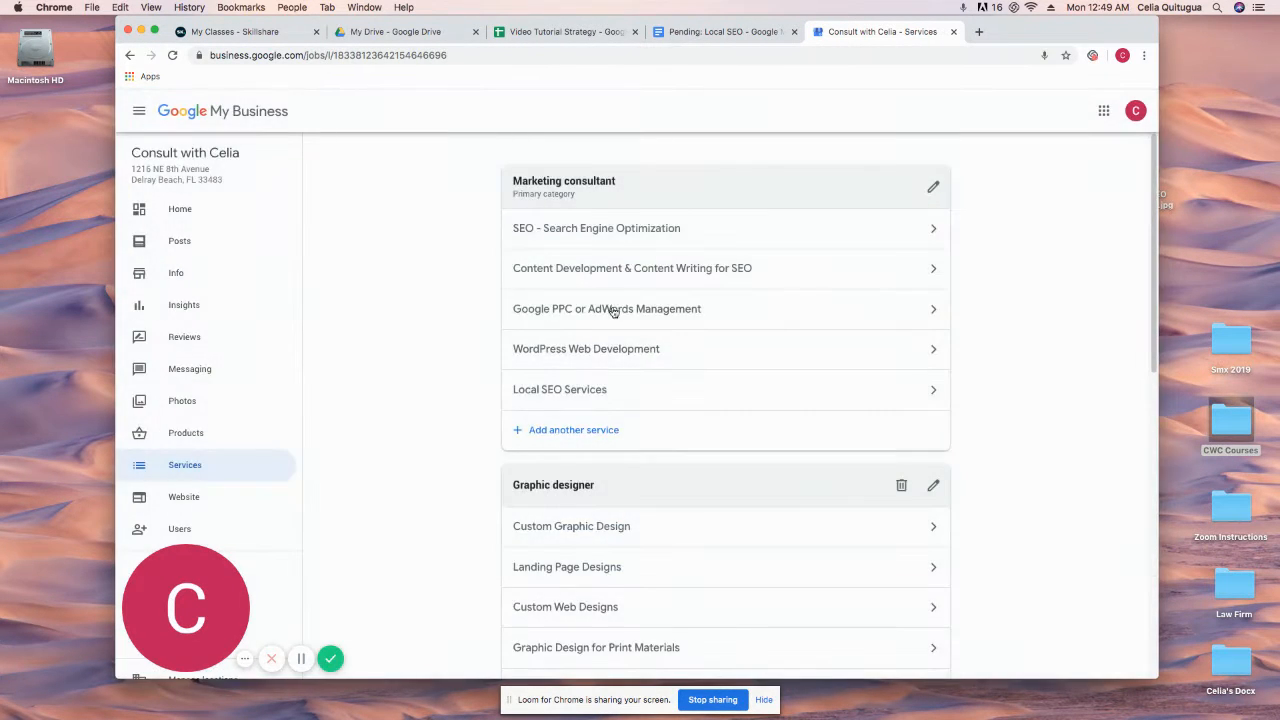
{"action": "left_click", "coordinate": [585, 235]}
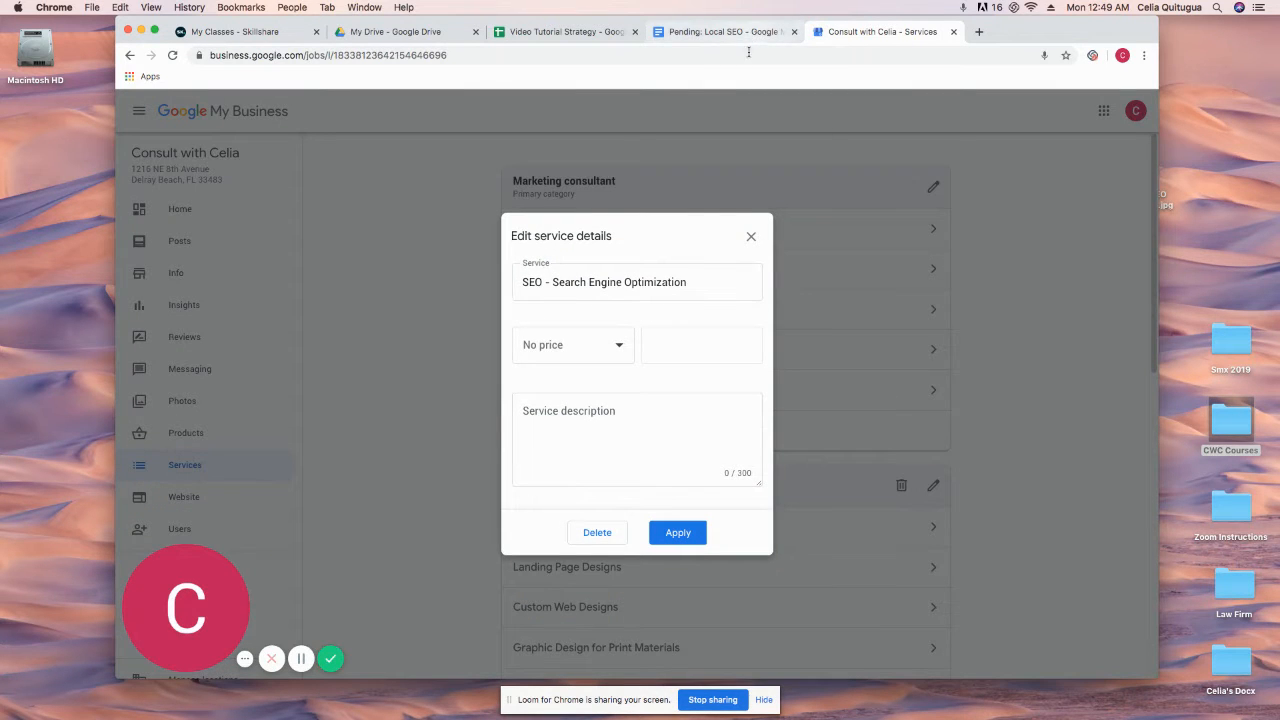
Step: Remove the hyphen from the service name so that it reads "SEO Search Engine Optimization"
{"action": "left_click", "coordinate": [569, 281]}
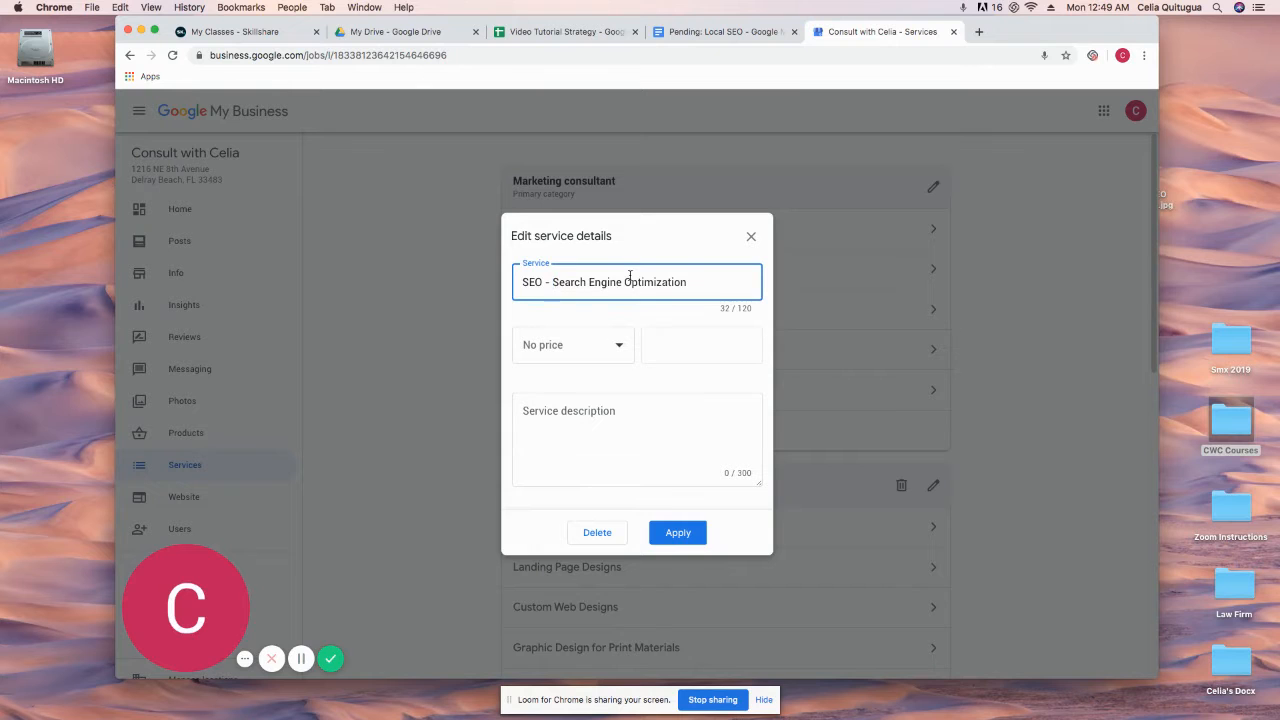
{"action": "key", "text": "BackSpace"}
{"action": "key", "text": "BackSpace"}
Step: Copy the paragraph under the SEO - Search Engine Optimization heading in the Google Docs document for the service description
{"action": "left_click", "coordinate": [634, 448]}
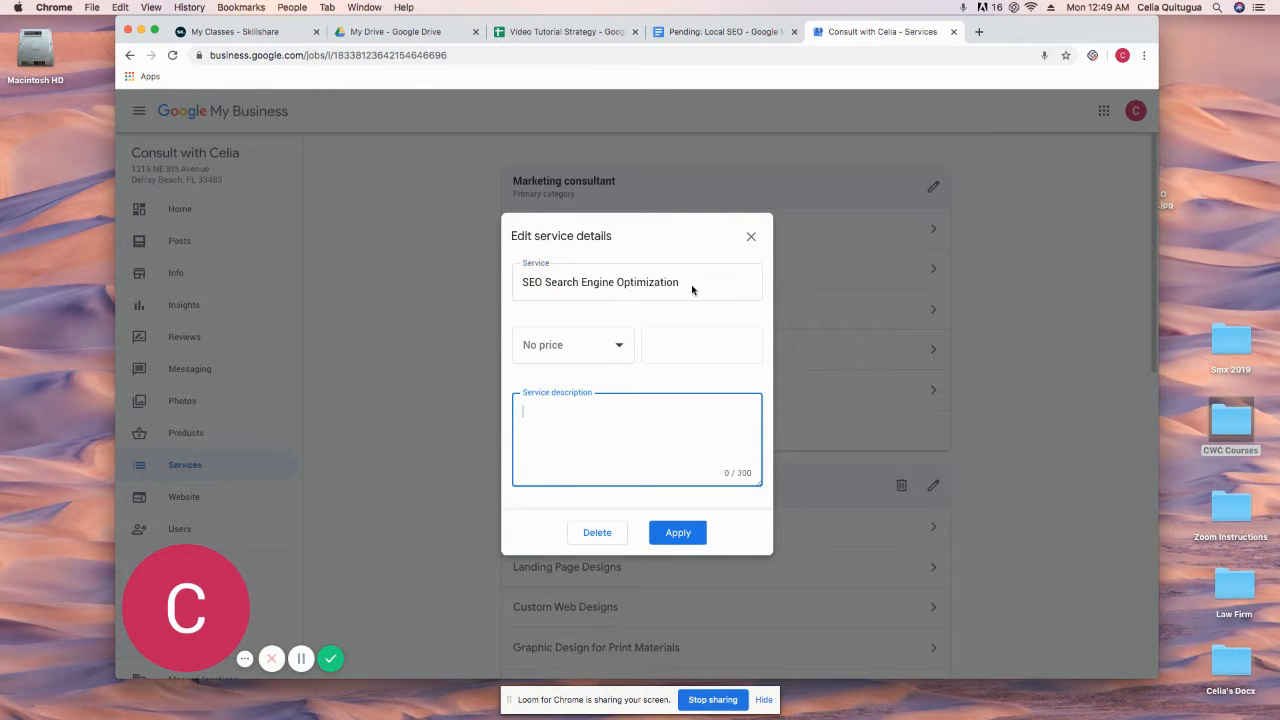
{"action": "left_click", "coordinate": [753, 40]}
{"action": "scroll", "coordinate": [574, 366], "scroll_direction": "down", "scroll_amount": 5}
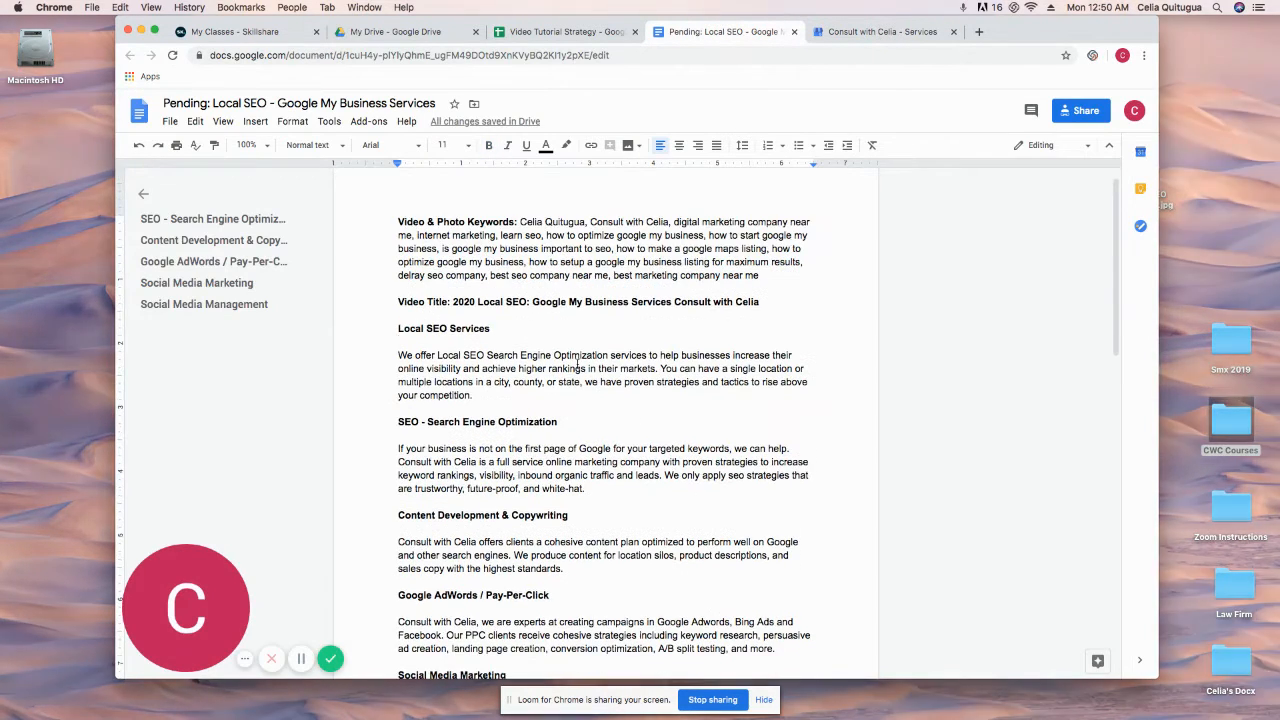
{"action": "scroll", "coordinate": [575, 366], "scroll_direction": "down", "scroll_amount": 2}
{"action": "scroll", "coordinate": [395, 287], "scroll_direction": "up", "scroll_amount": 3}
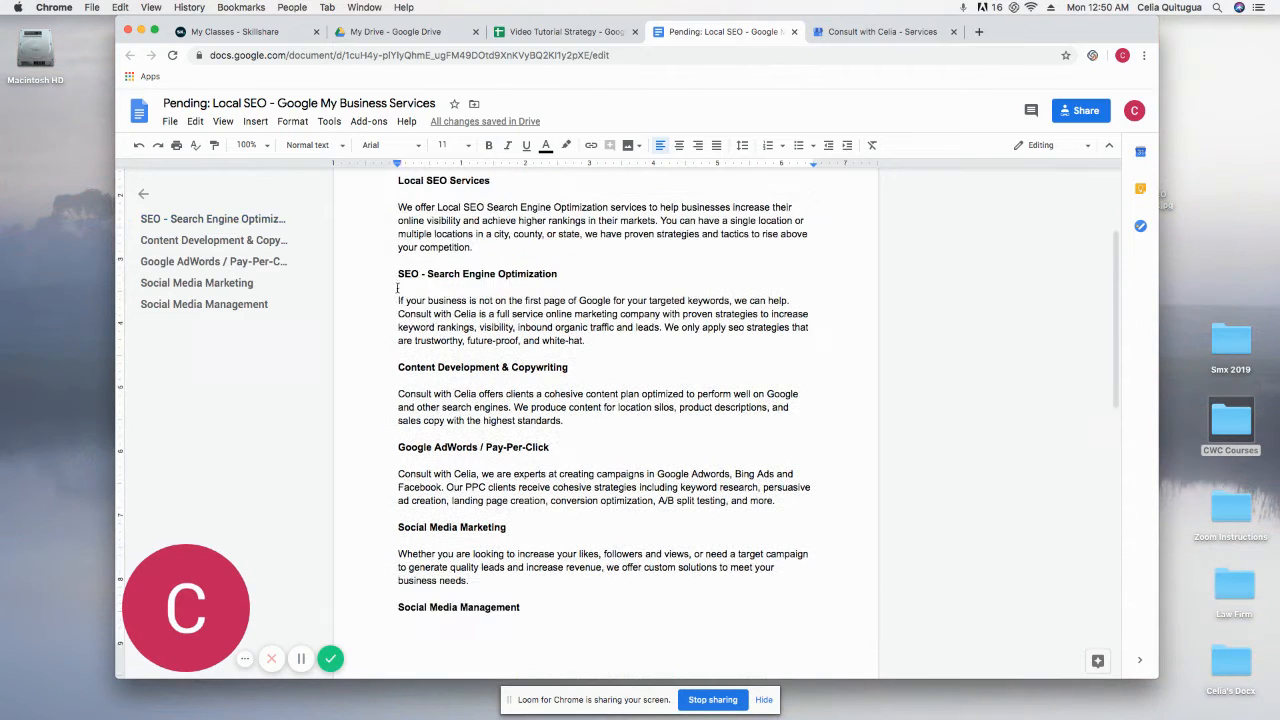
{"action": "left_click_drag", "start_coordinate": [396, 298], "coordinate": [608, 349]}
{"action": "right_click", "coordinate": [569, 339]}
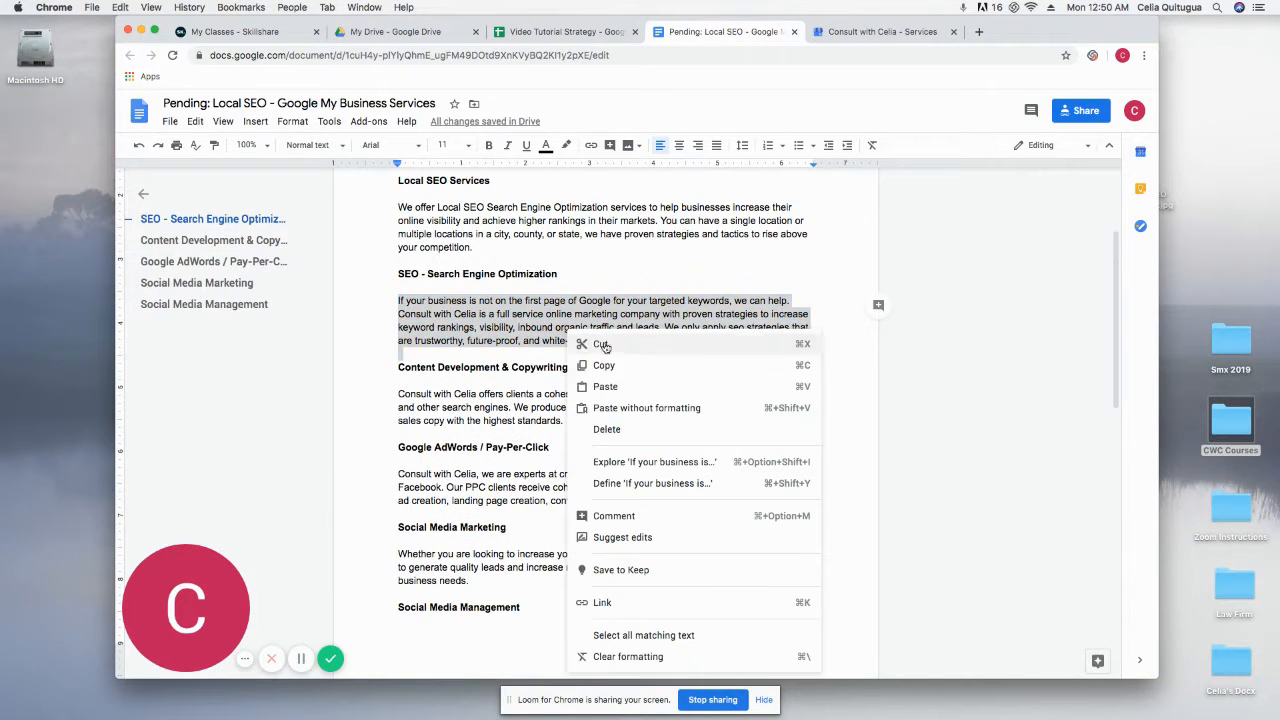
{"action": "left_click", "coordinate": [600, 378]}
Step: Paste the copied paragraph as the service description in Google My Business and delete the cut-off last sentence starting "We only apply seo strategies"
{"action": "left_click", "coordinate": [880, 31]}
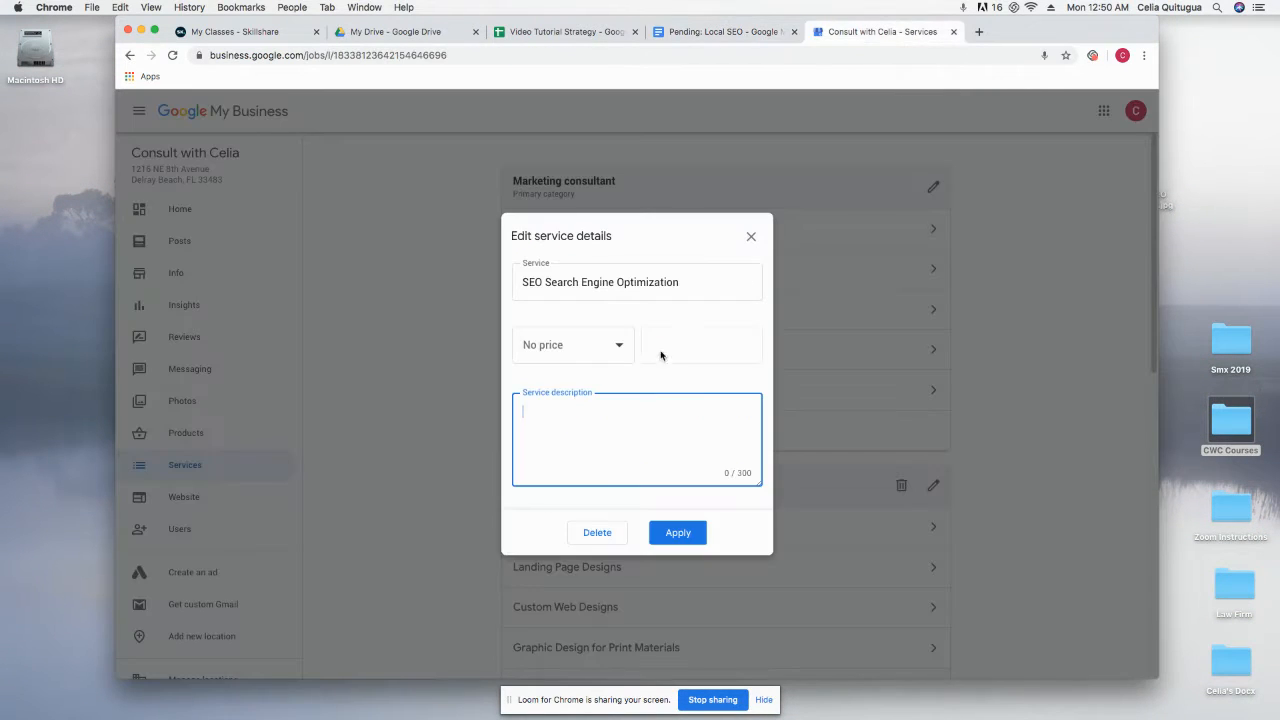
{"action": "right_click", "coordinate": [603, 419]}
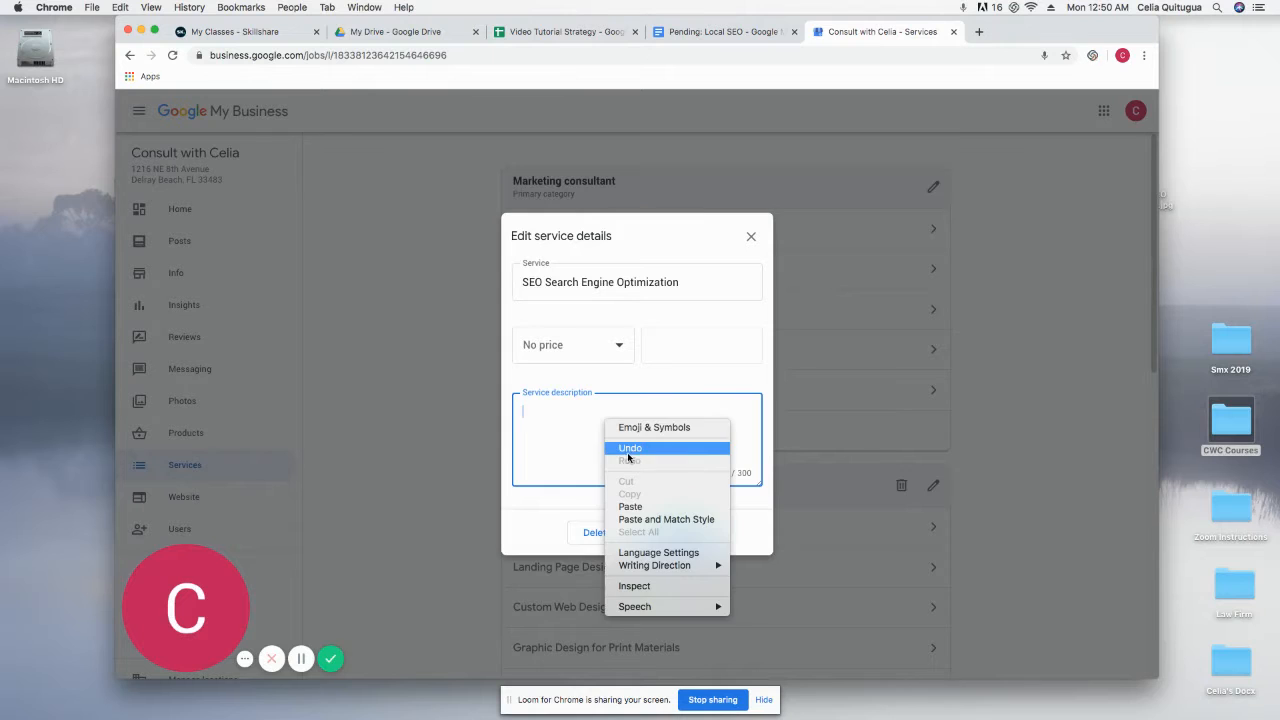
{"action": "left_click", "coordinate": [630, 506]}
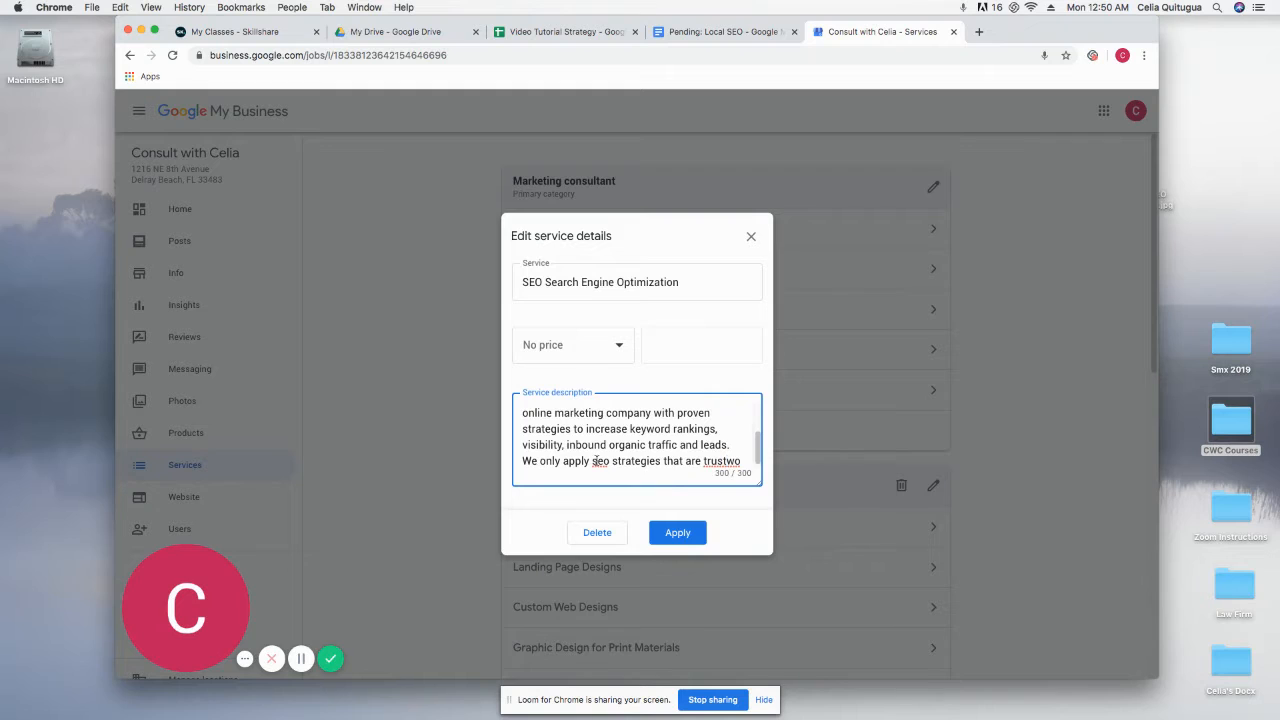
{"action": "left_click_drag", "start_coordinate": [522, 461], "coordinate": [722, 466]}
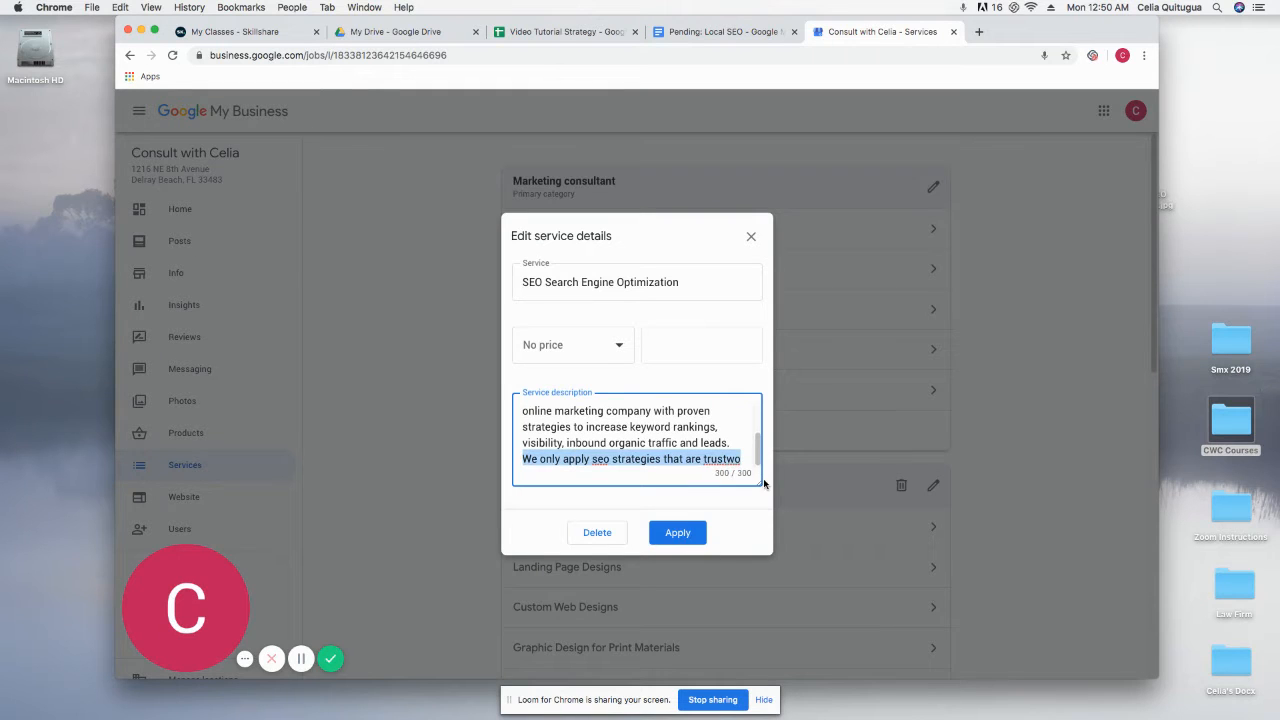
{"action": "key", "text": "BackSpace"}
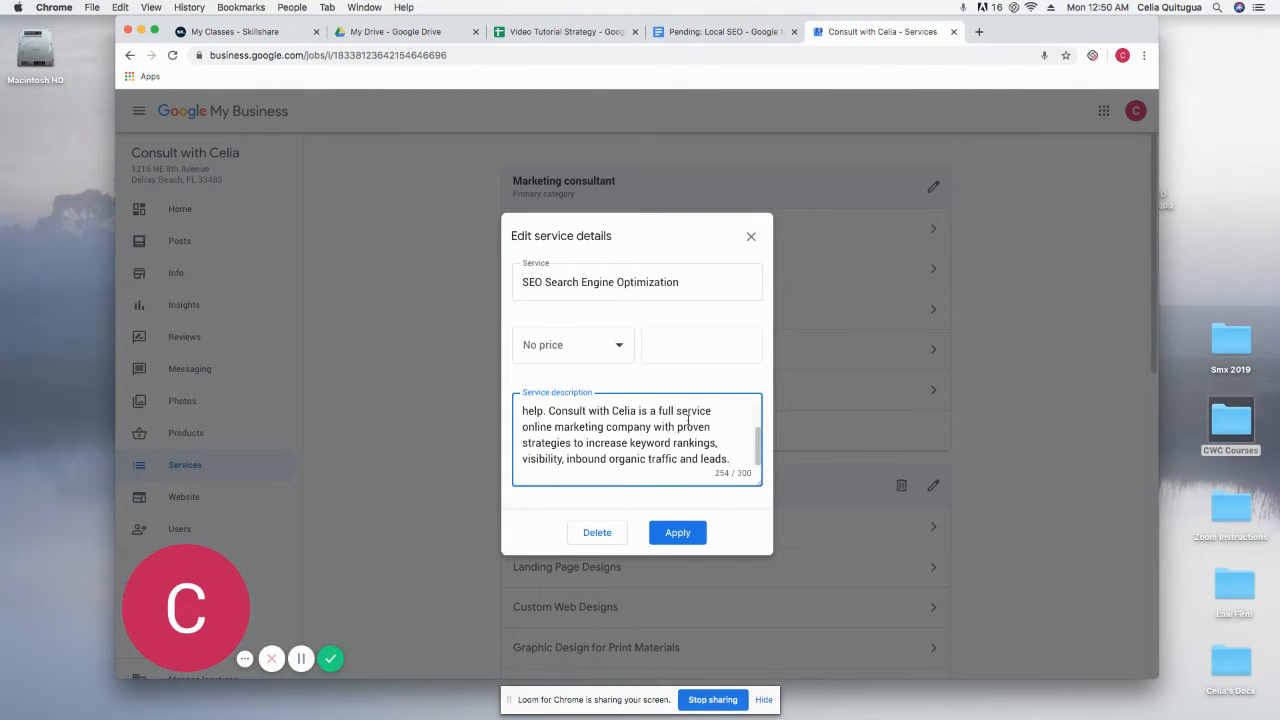
{"action": "scroll", "coordinate": [706, 466], "scroll_direction": "up", "scroll_amount": 1}
{"action": "scroll", "coordinate": [722, 444], "scroll_direction": "up", "scroll_amount": 3}
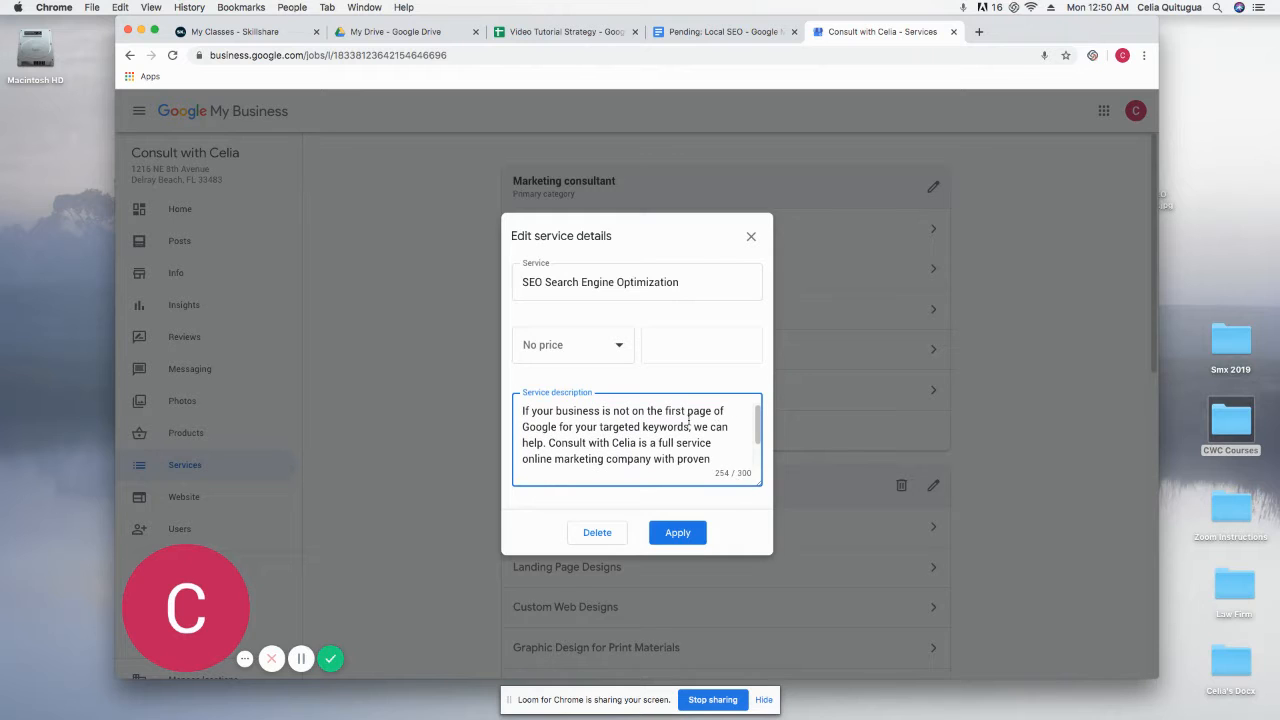
{"action": "scroll", "coordinate": [679, 441], "scroll_direction": "down", "scroll_amount": 3}
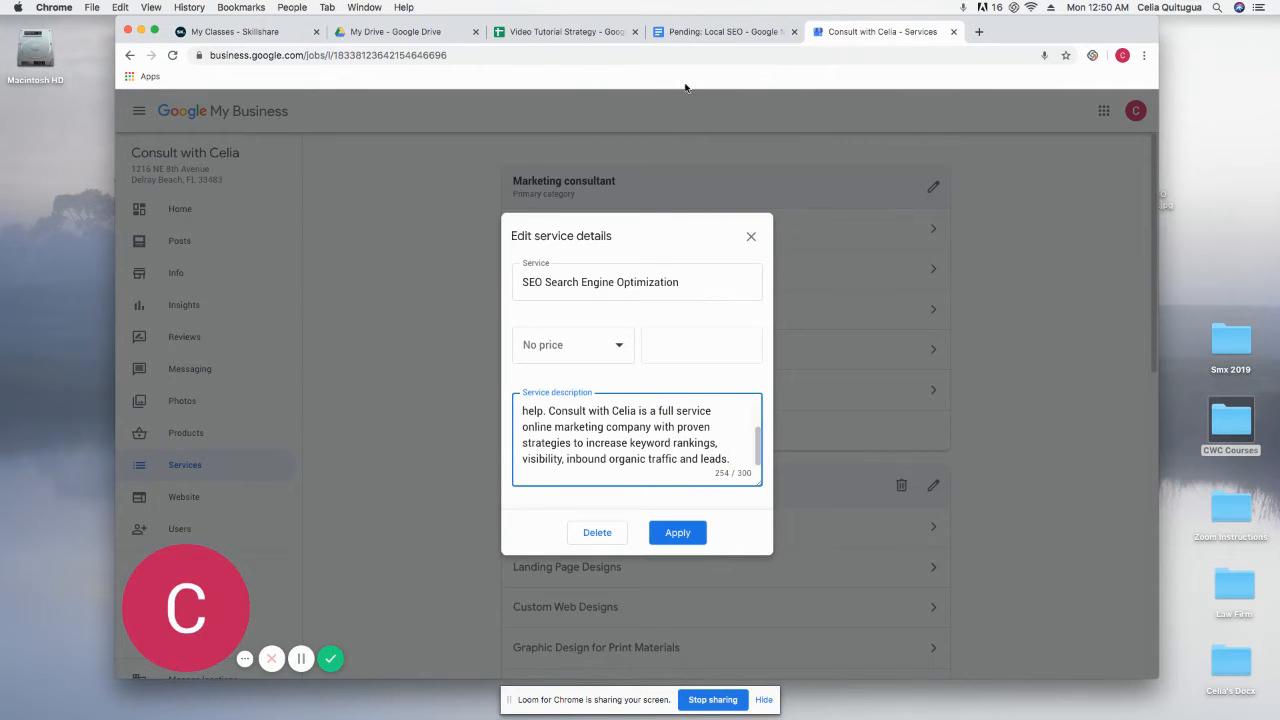
Step: Check the omitted sentence "We only apply seo strategies" in the Google Docs document, and apply the SEO Search Engine Optimization service details in Google My Business
{"action": "left_click", "coordinate": [706, 33]}
{"action": "left_click", "coordinate": [668, 342]}
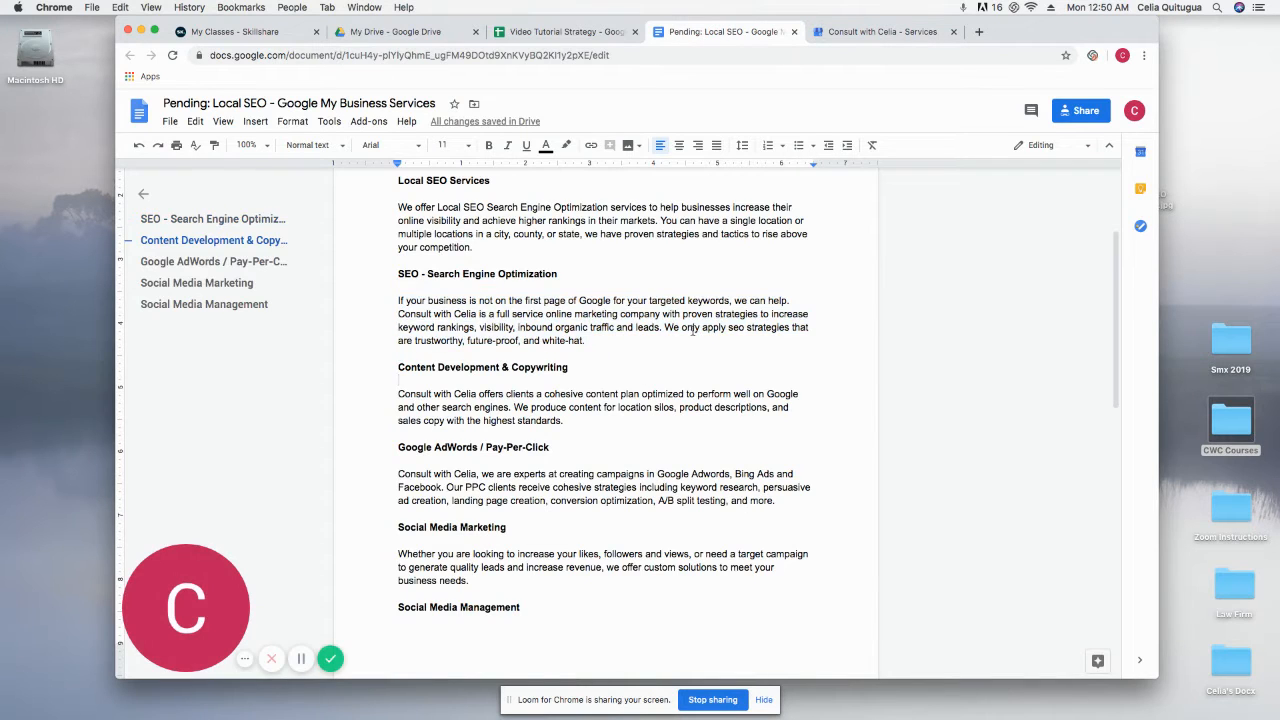
{"action": "left_click_drag", "start_coordinate": [665, 327], "coordinate": [701, 353]}
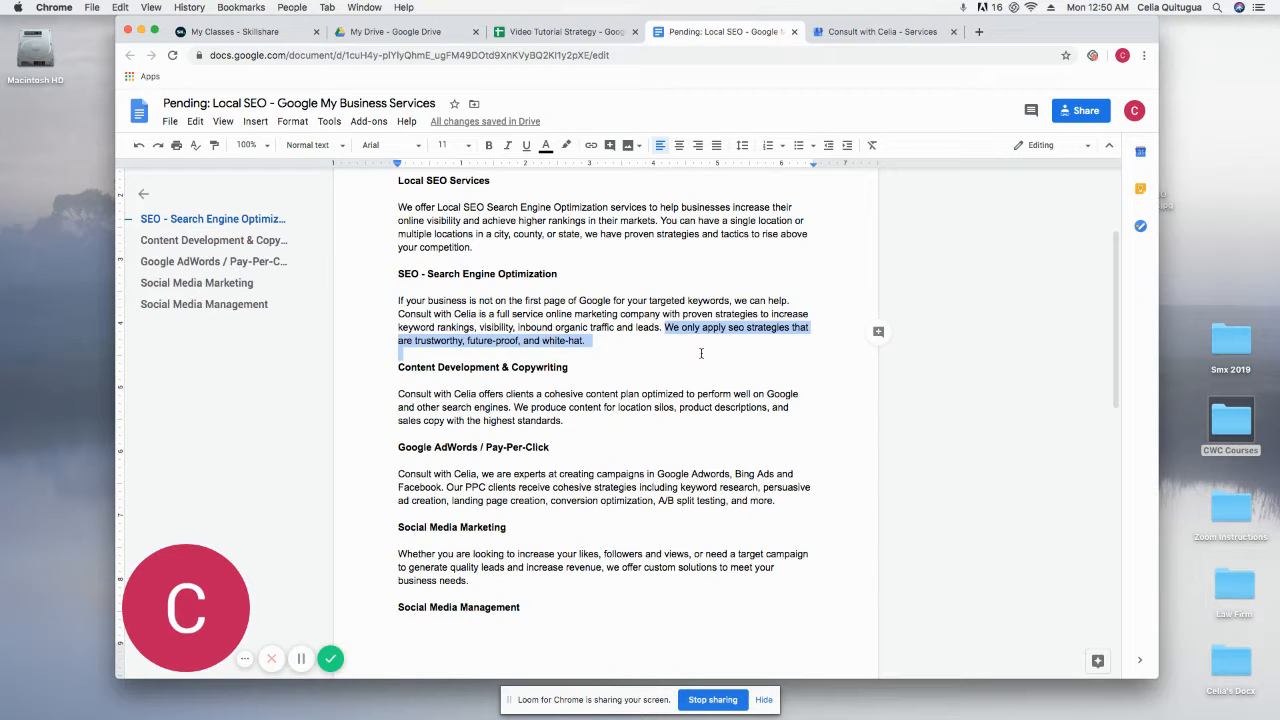
{"action": "left_click", "coordinate": [698, 349]}
{"action": "left_click", "coordinate": [913, 31]}
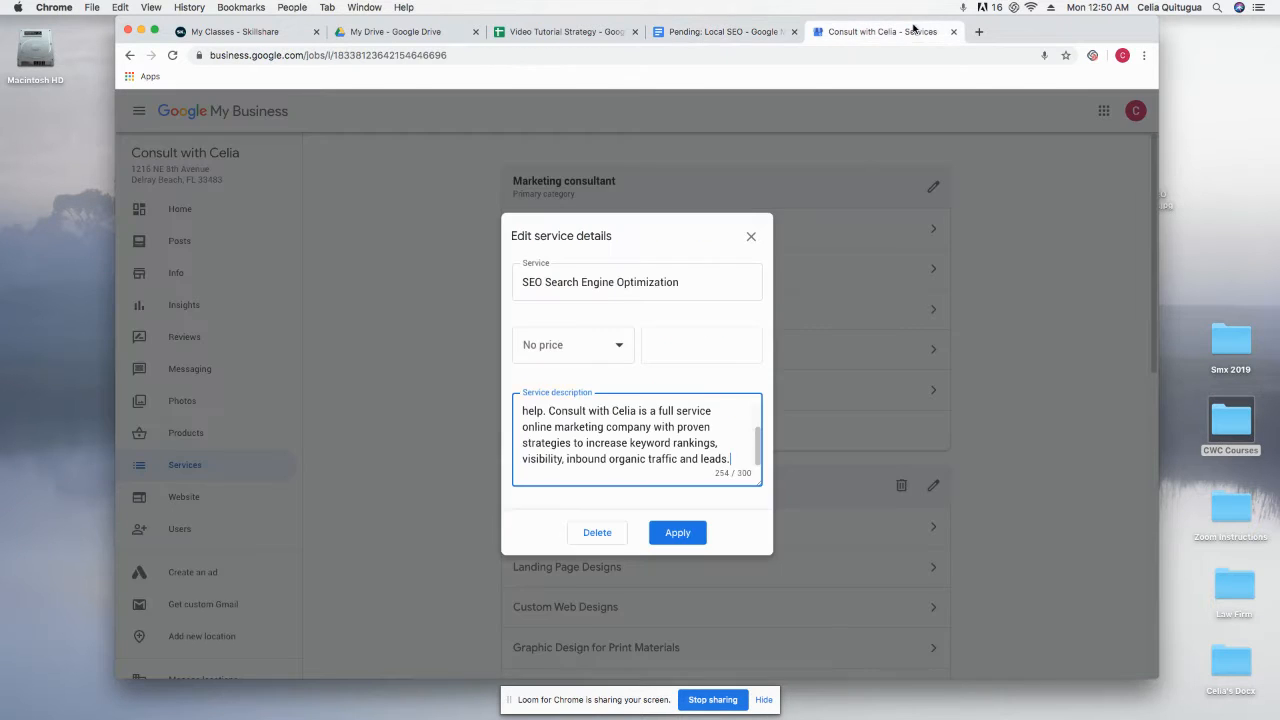
{"action": "left_click", "coordinate": [677, 532]}
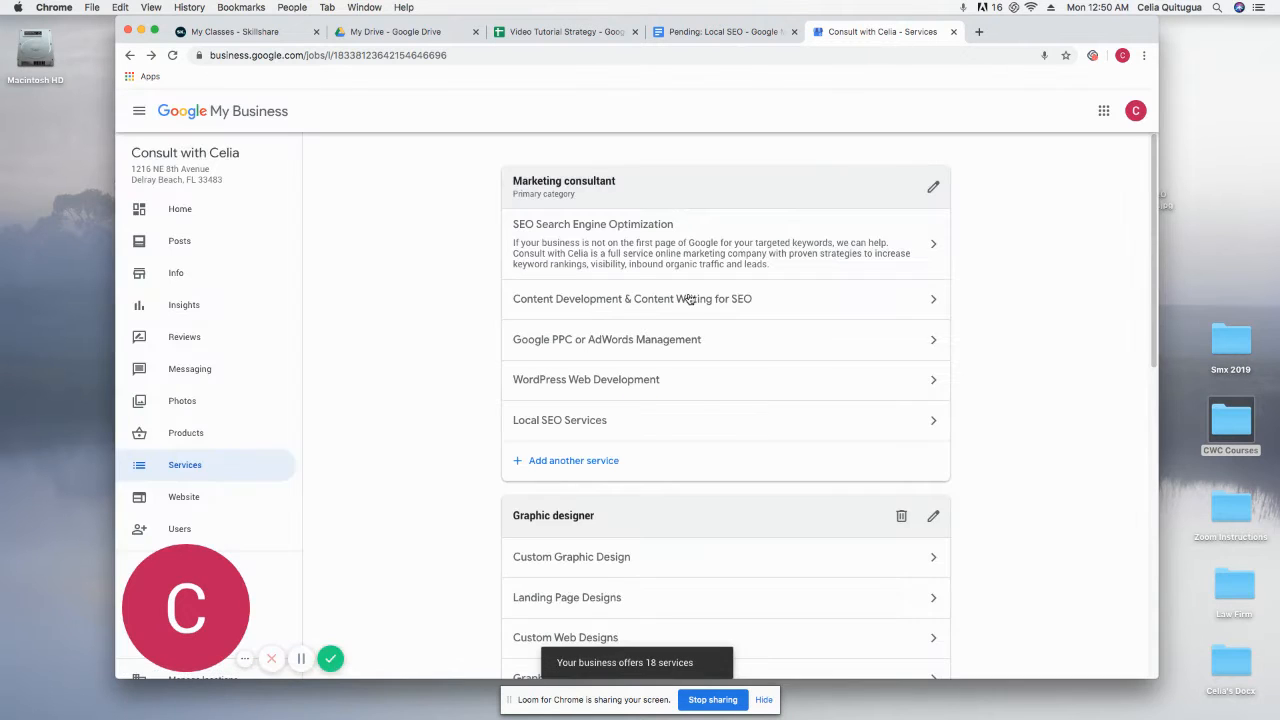
Step: Open the Content Development & Content Writing for SEO service and copy the paragraph under Content Development & Copywriting in the Google Docs document
{"action": "left_click", "coordinate": [620, 300]}
{"action": "left_click", "coordinate": [744, 35]}
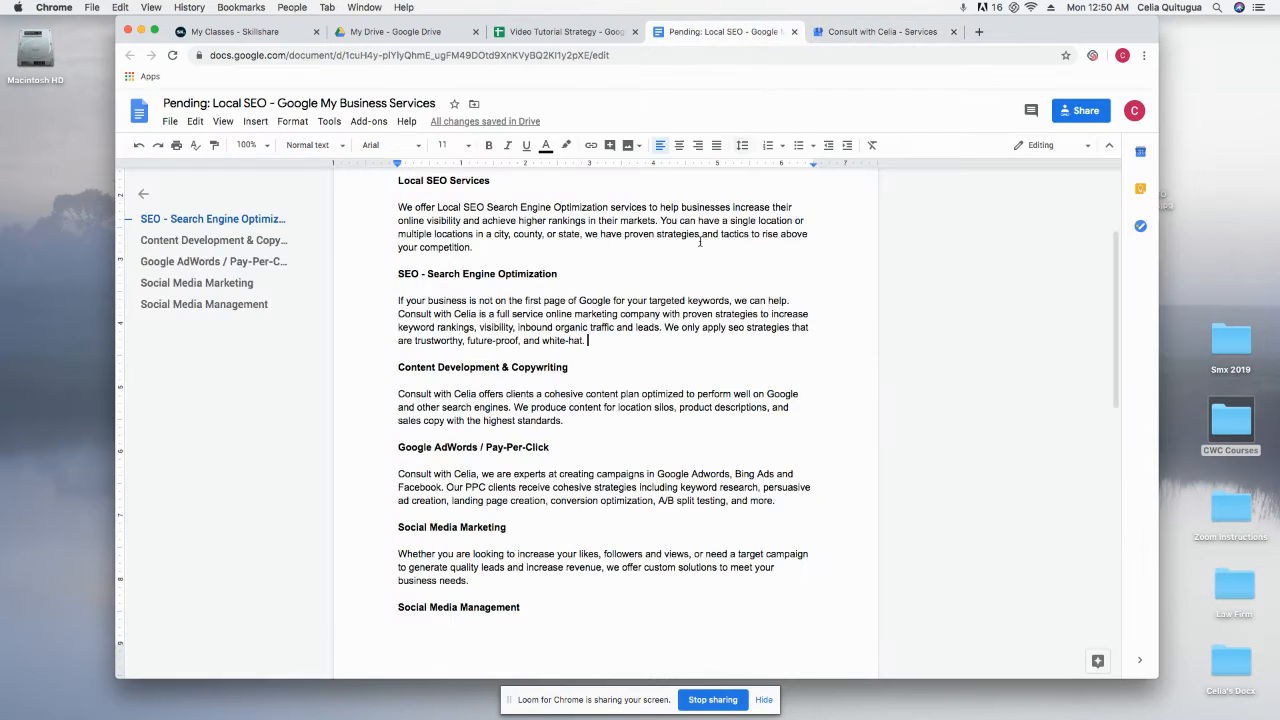
{"action": "left_click_drag", "start_coordinate": [392, 394], "coordinate": [562, 421]}
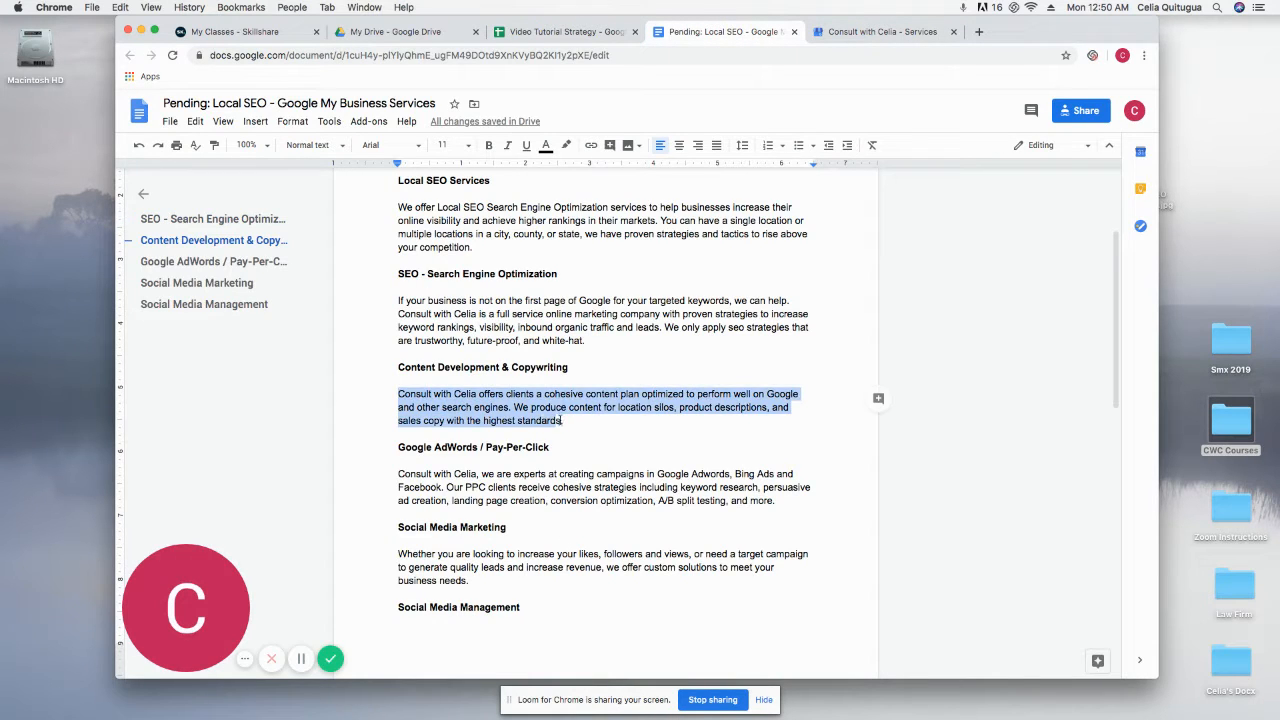
{"action": "right_click", "coordinate": [558, 420]}
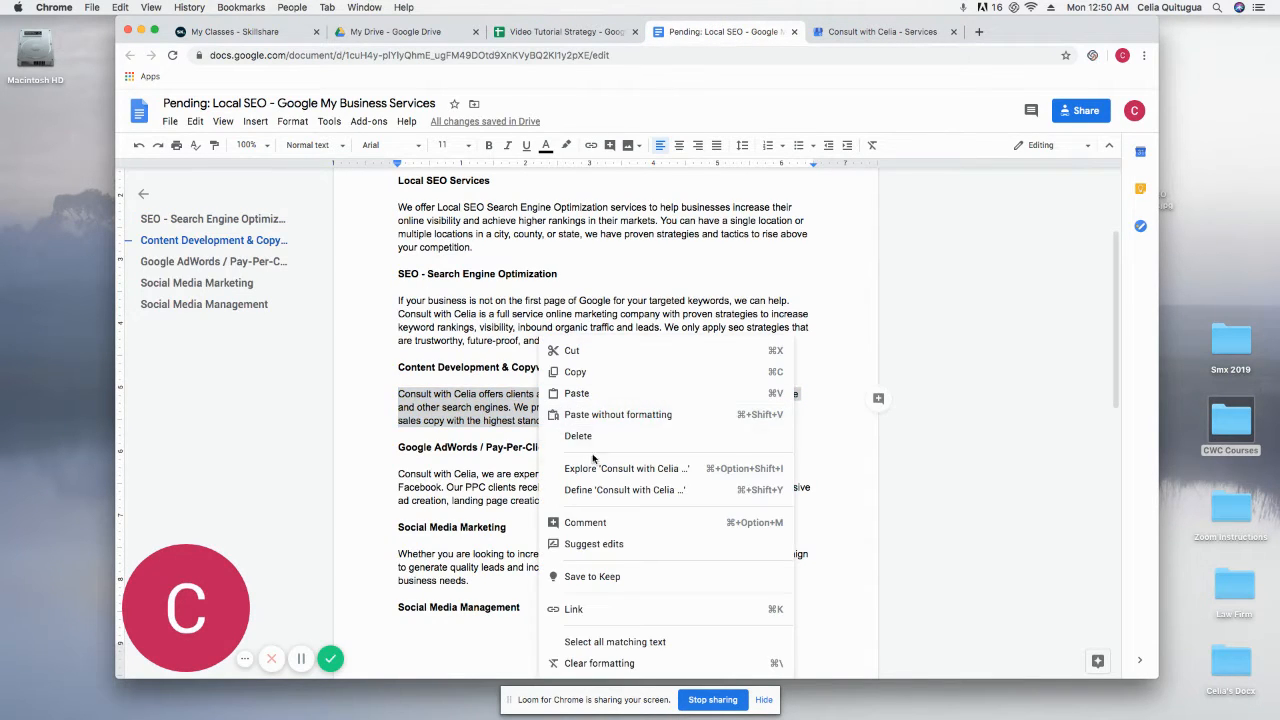
{"action": "left_click", "coordinate": [593, 374]}
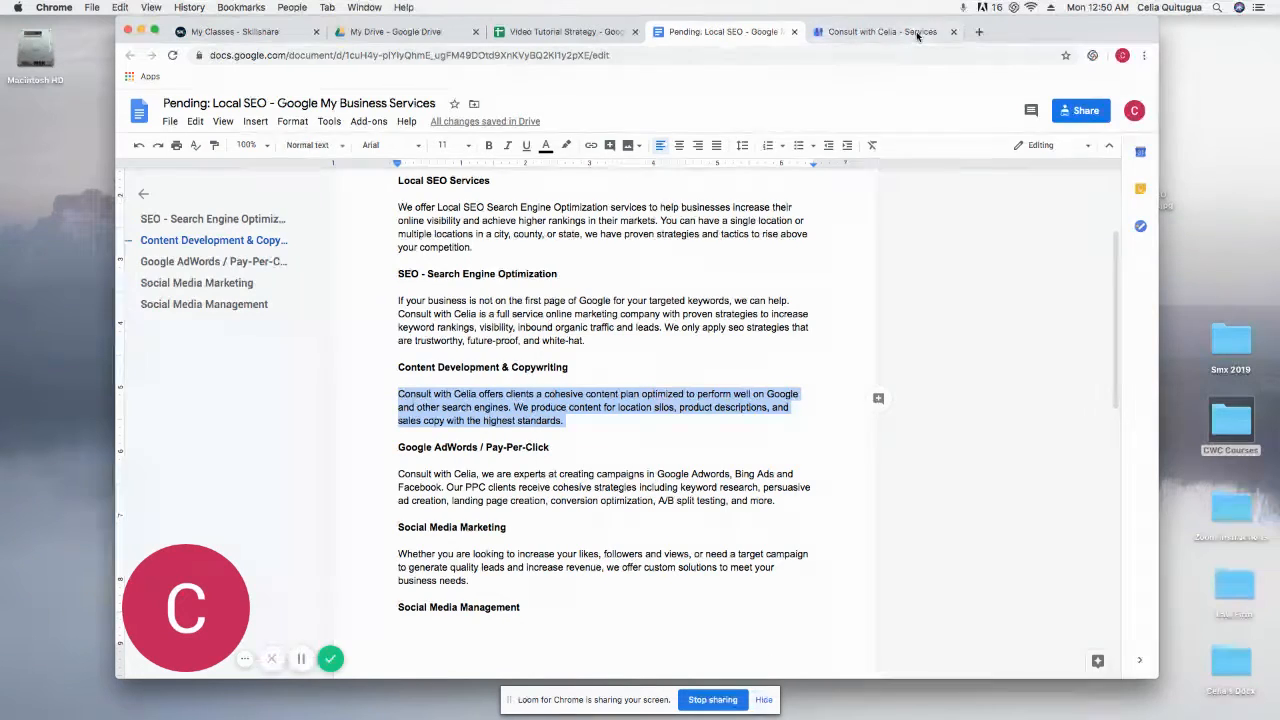
Step: Paste the copied paragraph as the Content Development & Content Writing for SEO service description in Google My Business and apply it
{"action": "key", "text": "ctrl+Tab"}
{"action": "left_click", "coordinate": [583, 417]}
{"action": "right_click", "coordinate": [583, 417]}
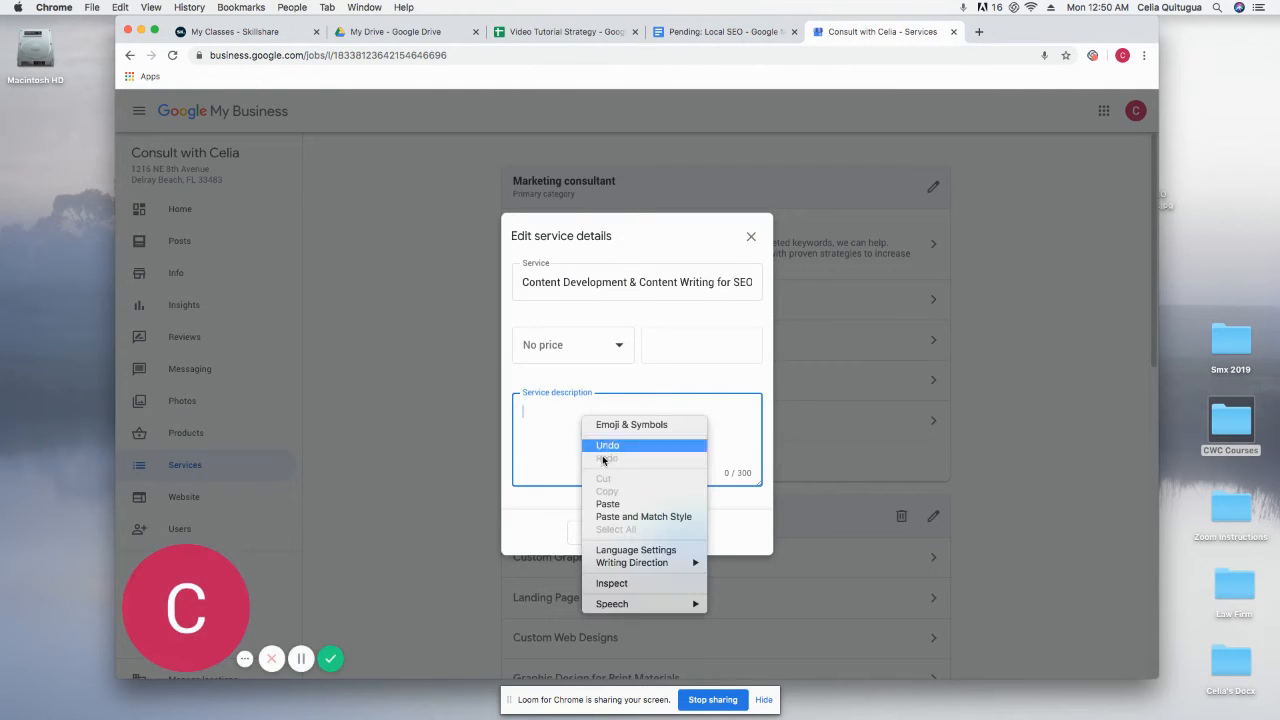
{"action": "left_click", "coordinate": [612, 506]}
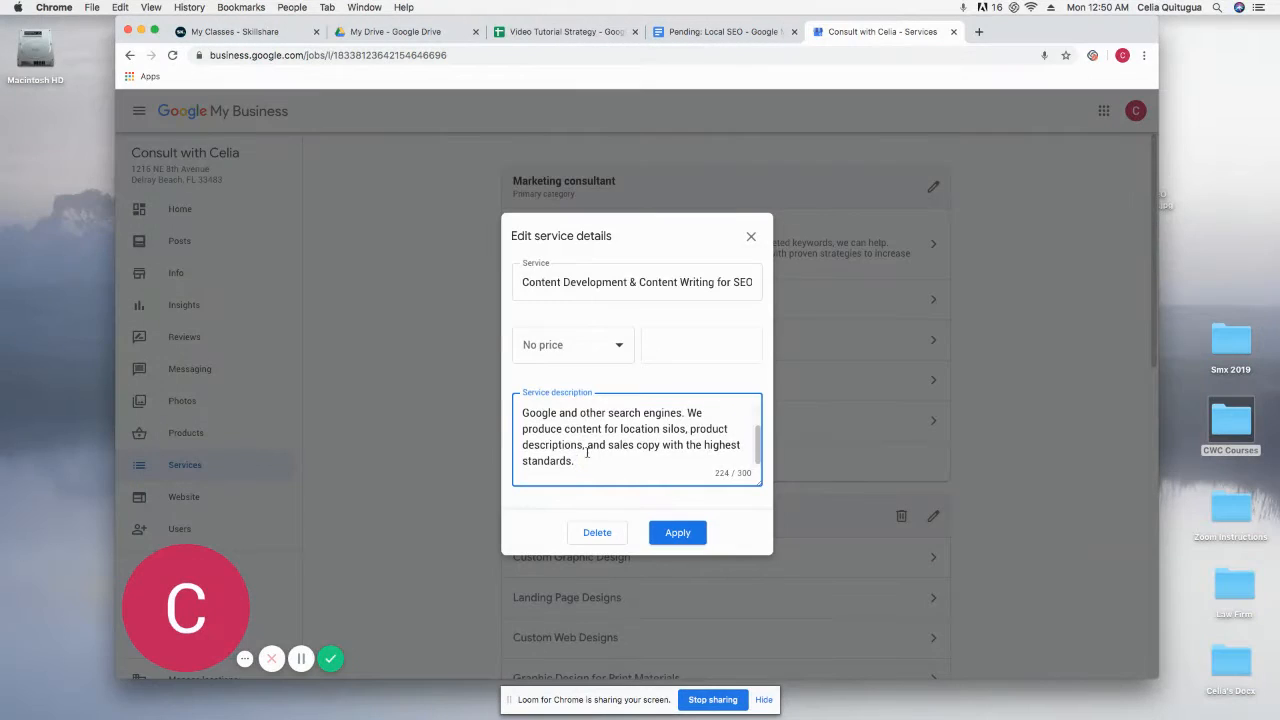
{"action": "left_click", "coordinate": [680, 532]}
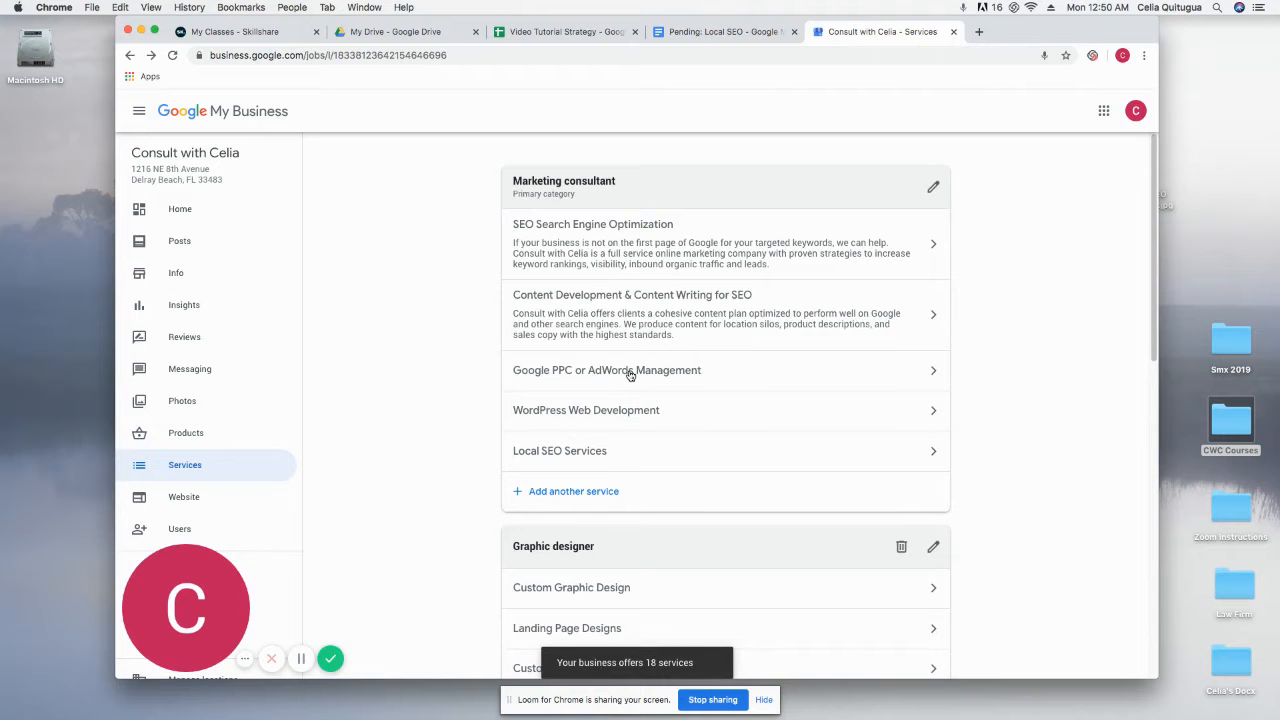
Step: Open the Google PPC or AdWords Management service and copy the paragraph under Google AdWords / Pay-Per-Click in the Google Docs document
{"action": "left_click", "coordinate": [630, 374]}
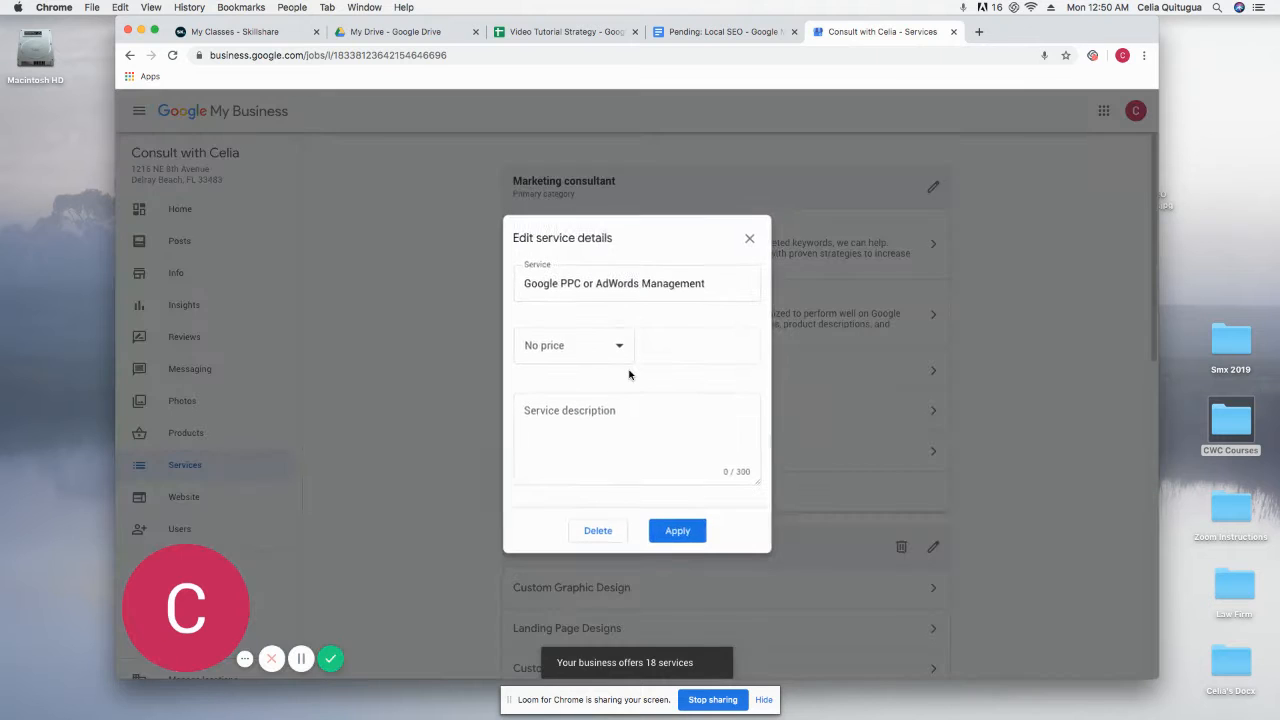
{"action": "left_click", "coordinate": [762, 33]}
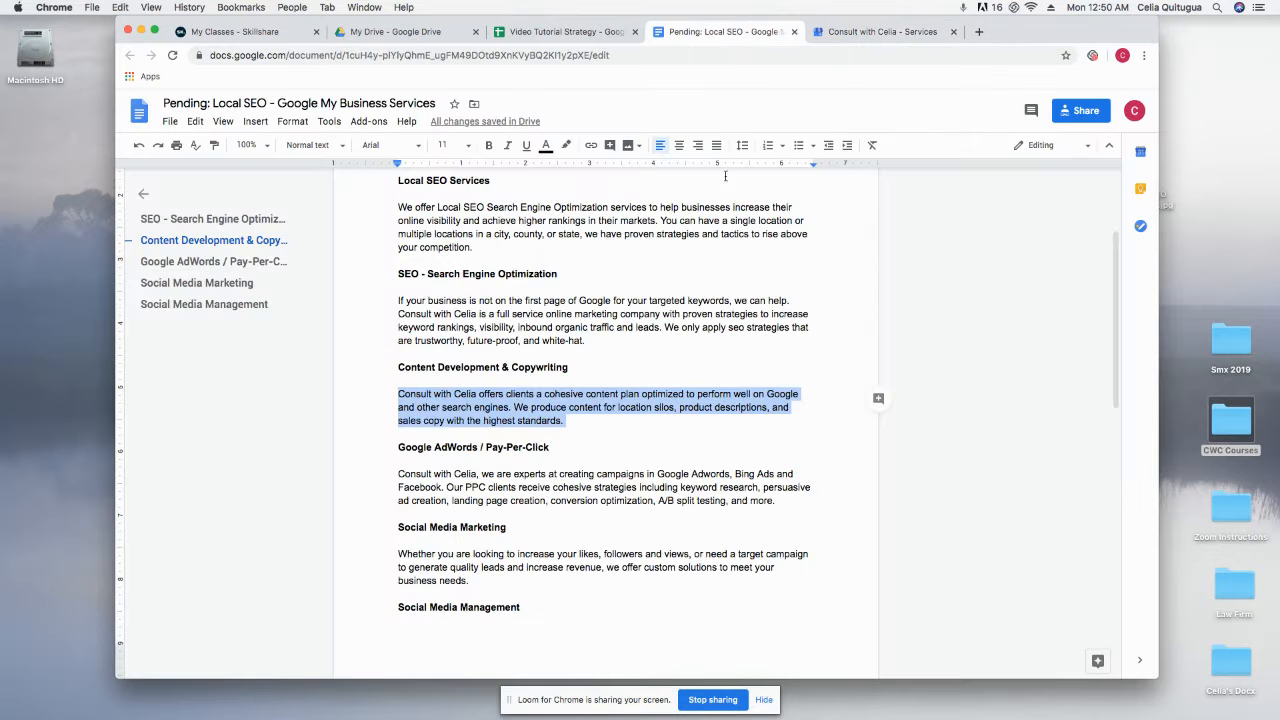
{"action": "left_click", "coordinate": [600, 420]}
{"action": "left_click_drag", "start_coordinate": [396, 473], "coordinate": [798, 505]}
{"action": "right_click", "coordinate": [704, 484]}
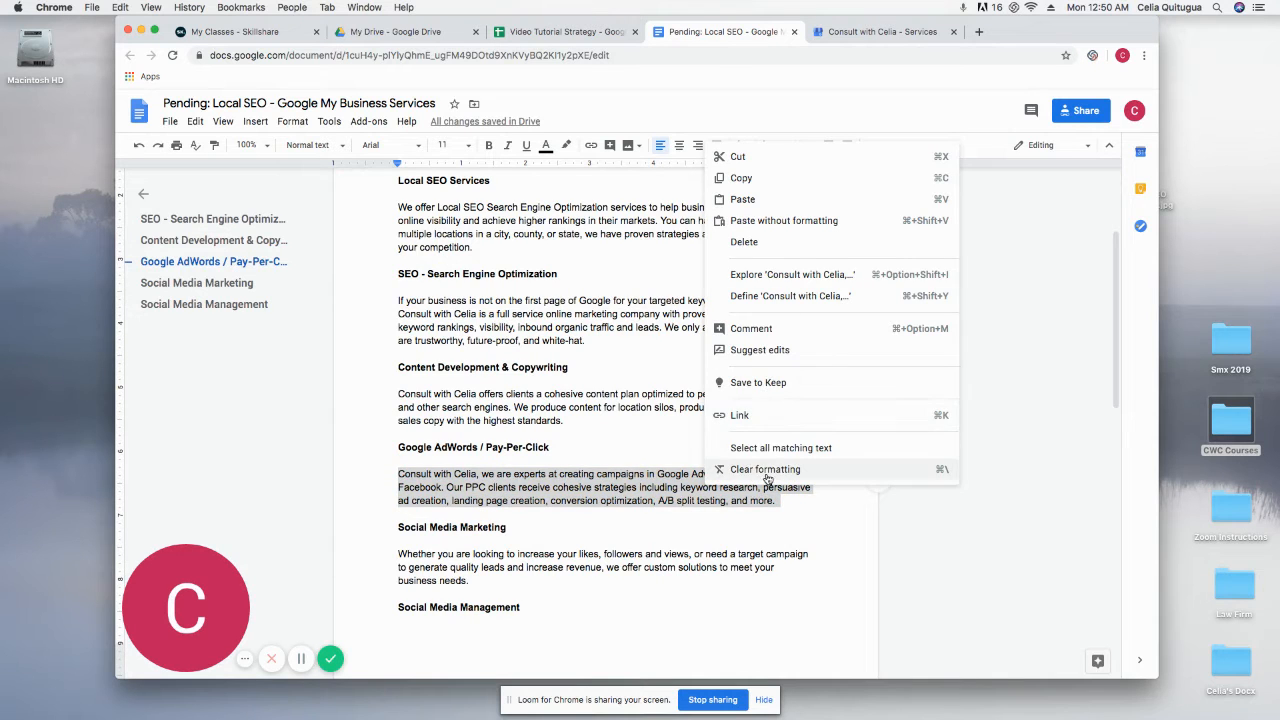
{"action": "left_click", "coordinate": [758, 178]}
Step: Paste the copied paragraph as the Google PPC or AdWords Management description in Google My Business, without the trailing empty line, and apply it
{"action": "left_click", "coordinate": [868, 36]}
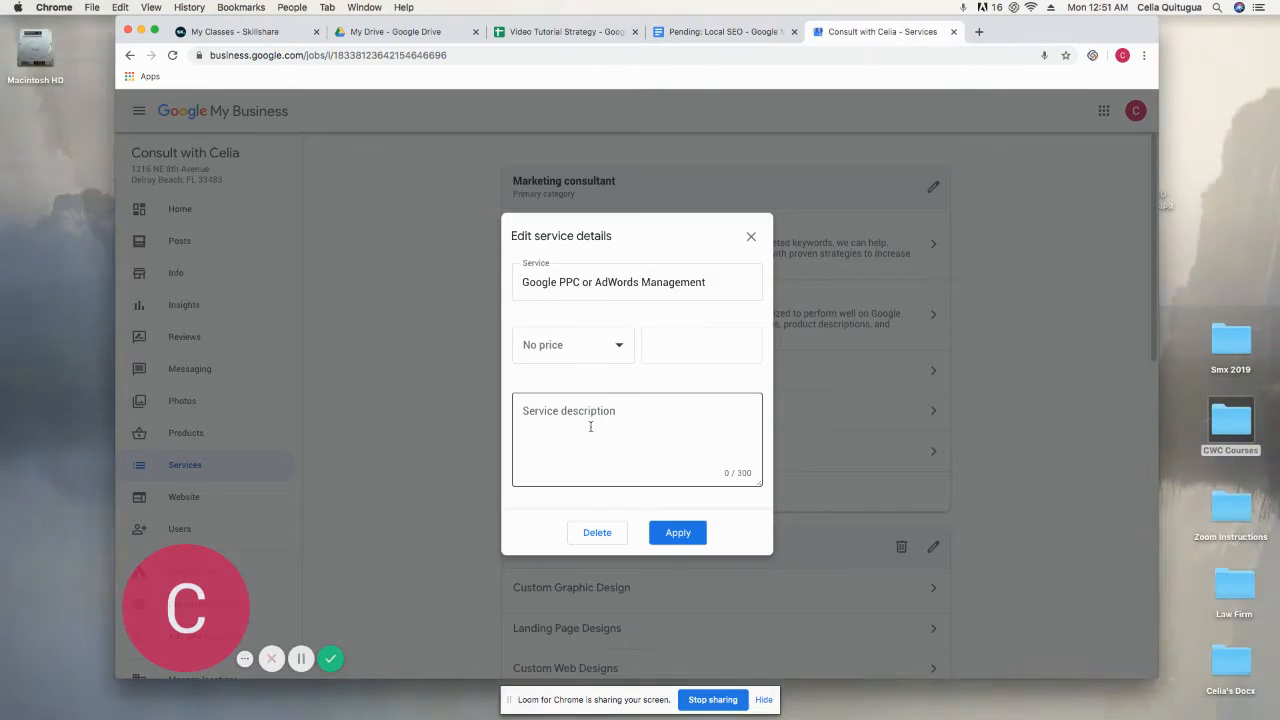
{"action": "right_click", "coordinate": [591, 424]}
{"action": "left_click", "coordinate": [616, 509]}
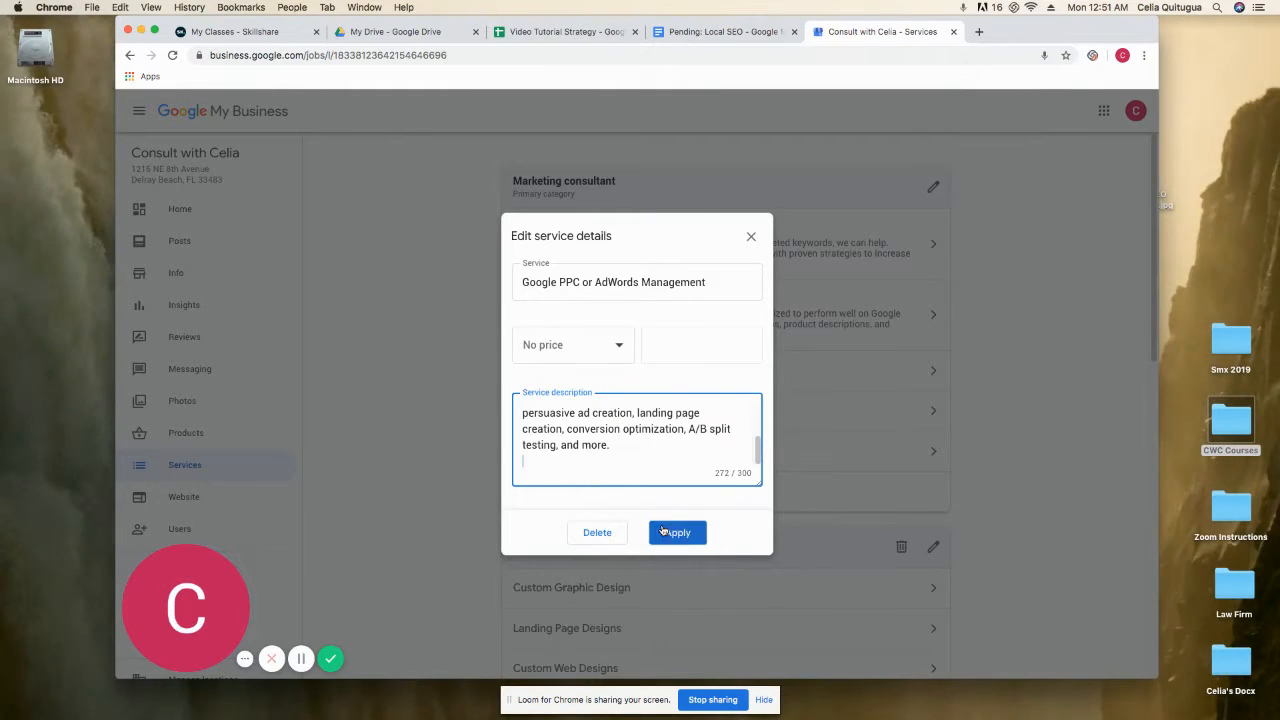
{"action": "key", "text": "BackSpace"}
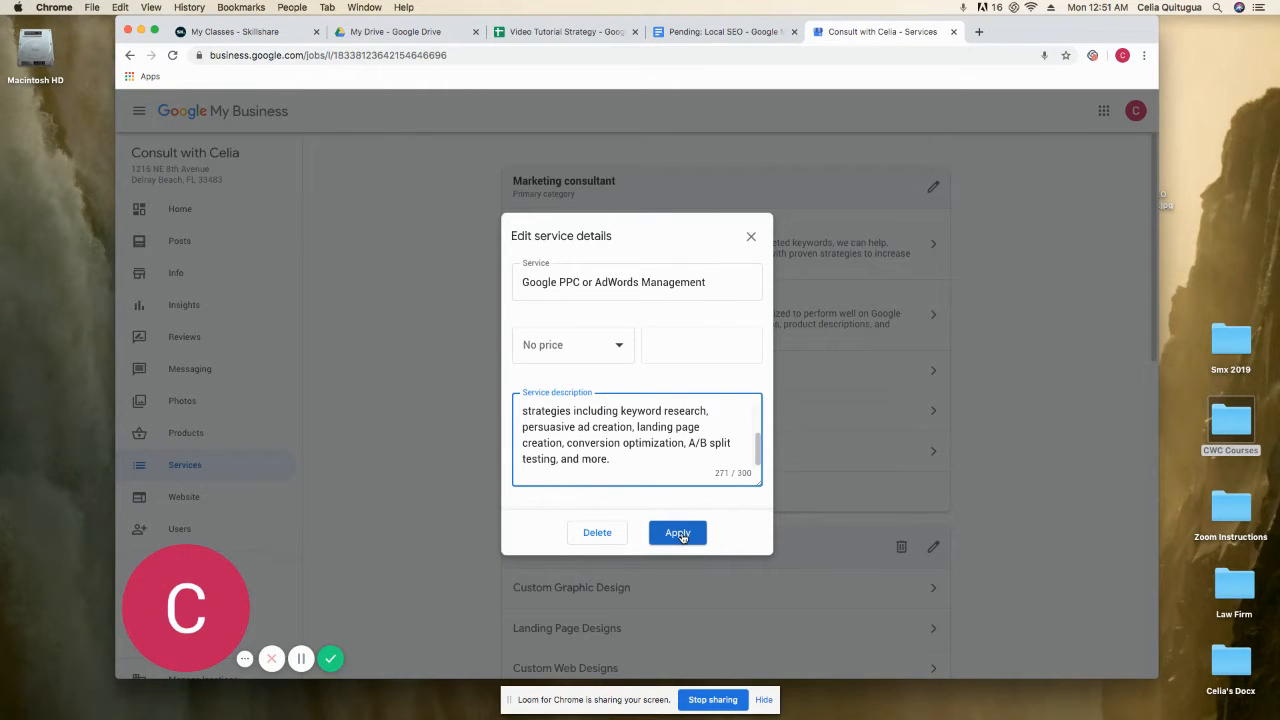
{"action": "left_click", "coordinate": [678, 535]}
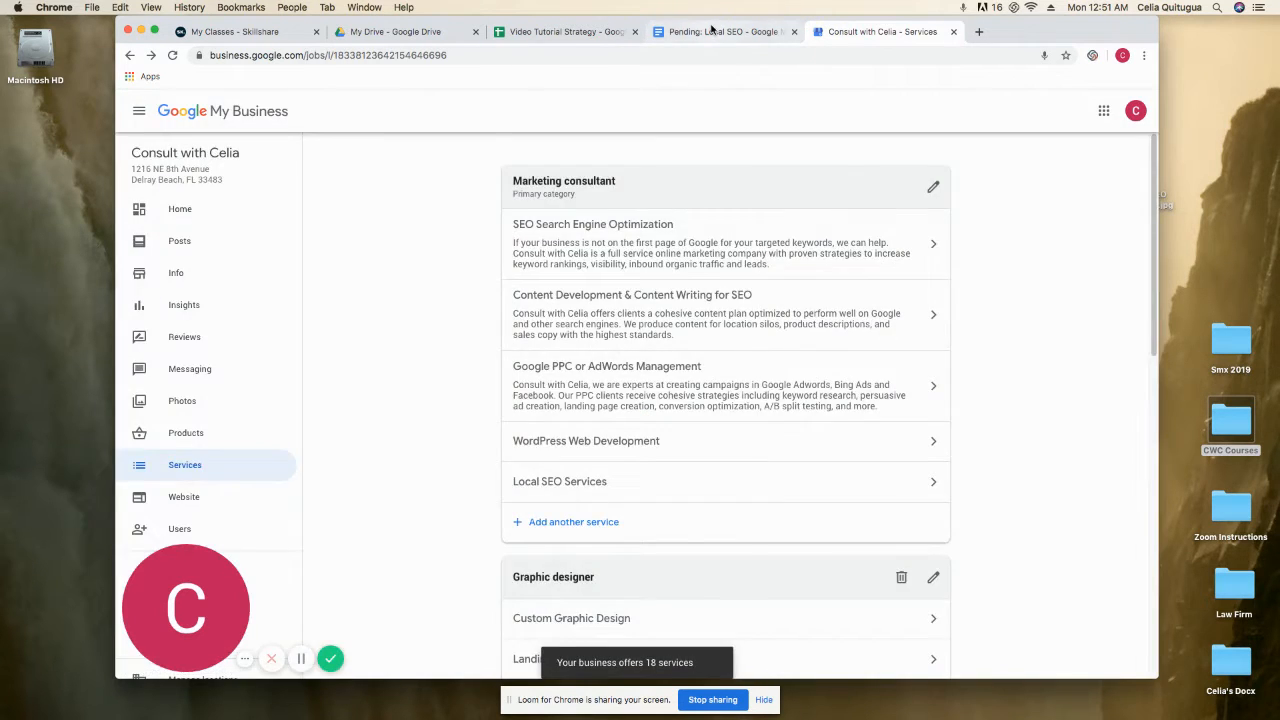
{"action": "left_click", "coordinate": [712, 31]}
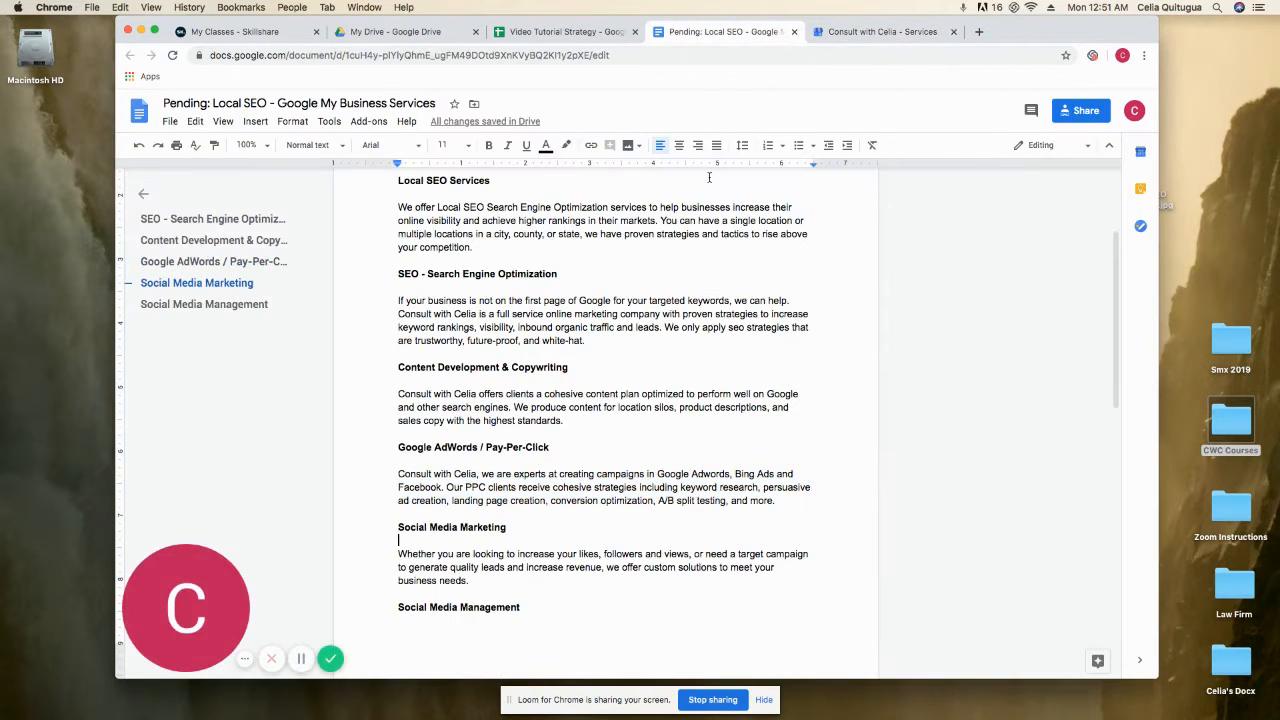
{"action": "left_click", "coordinate": [885, 33]}
{"action": "left_click", "coordinate": [689, 442]}
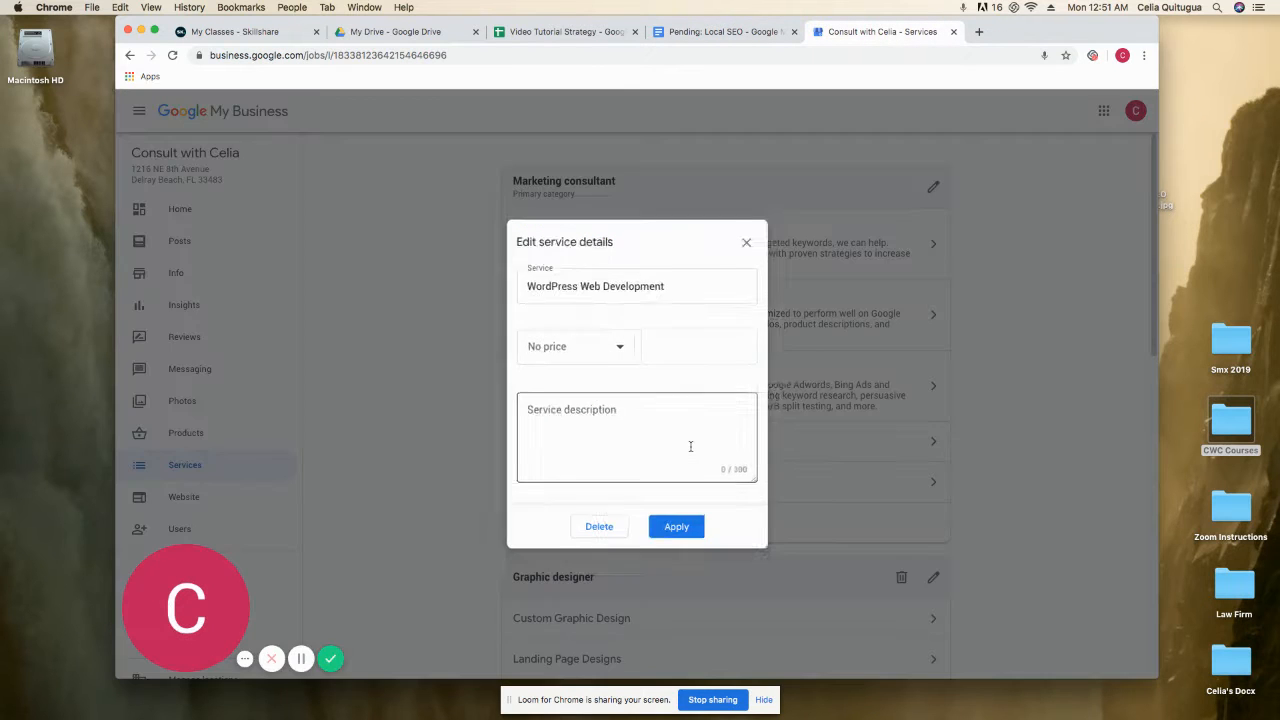
{"action": "left_click", "coordinate": [601, 528]}
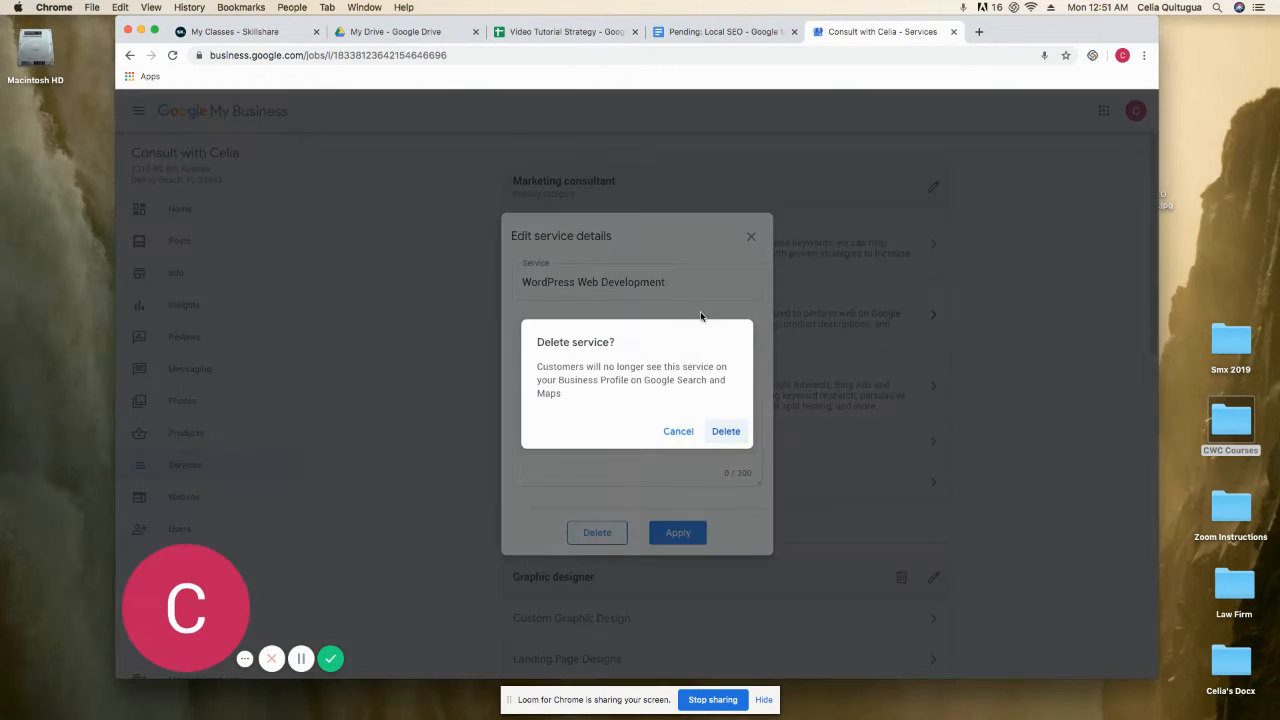
{"action": "left_click", "coordinate": [677, 431]}
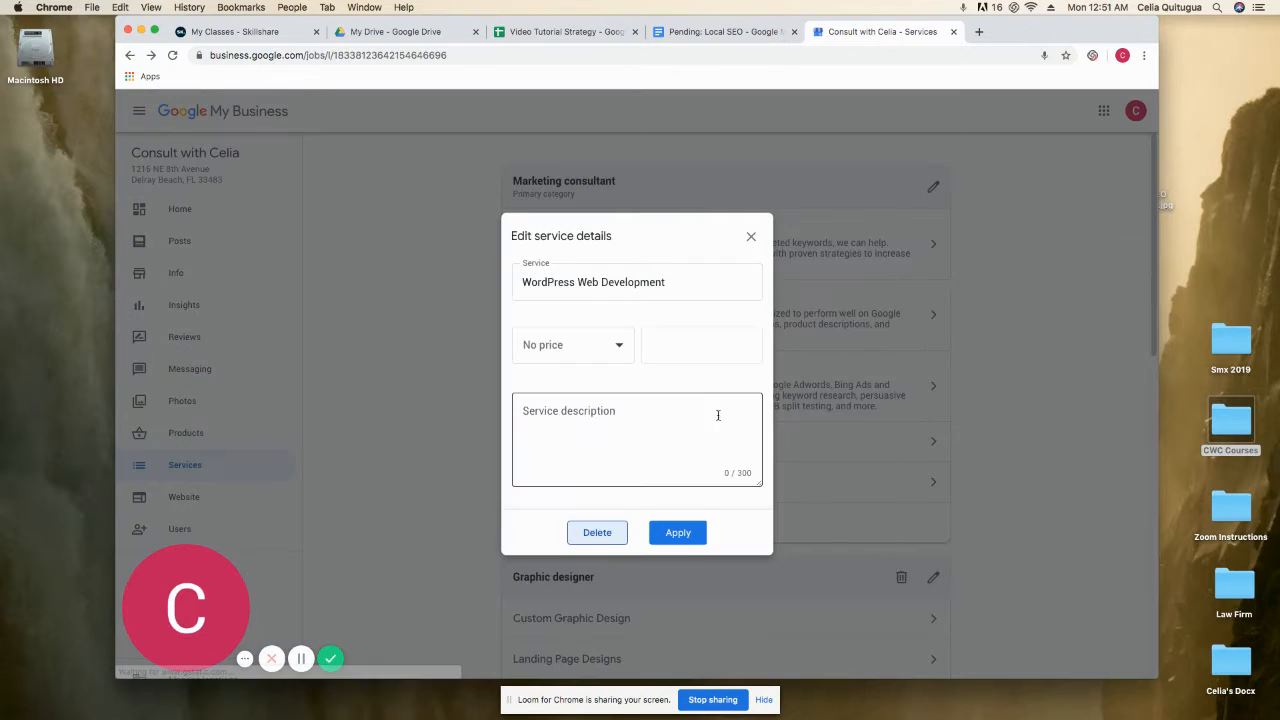
{"action": "left_click", "coordinate": [757, 238]}
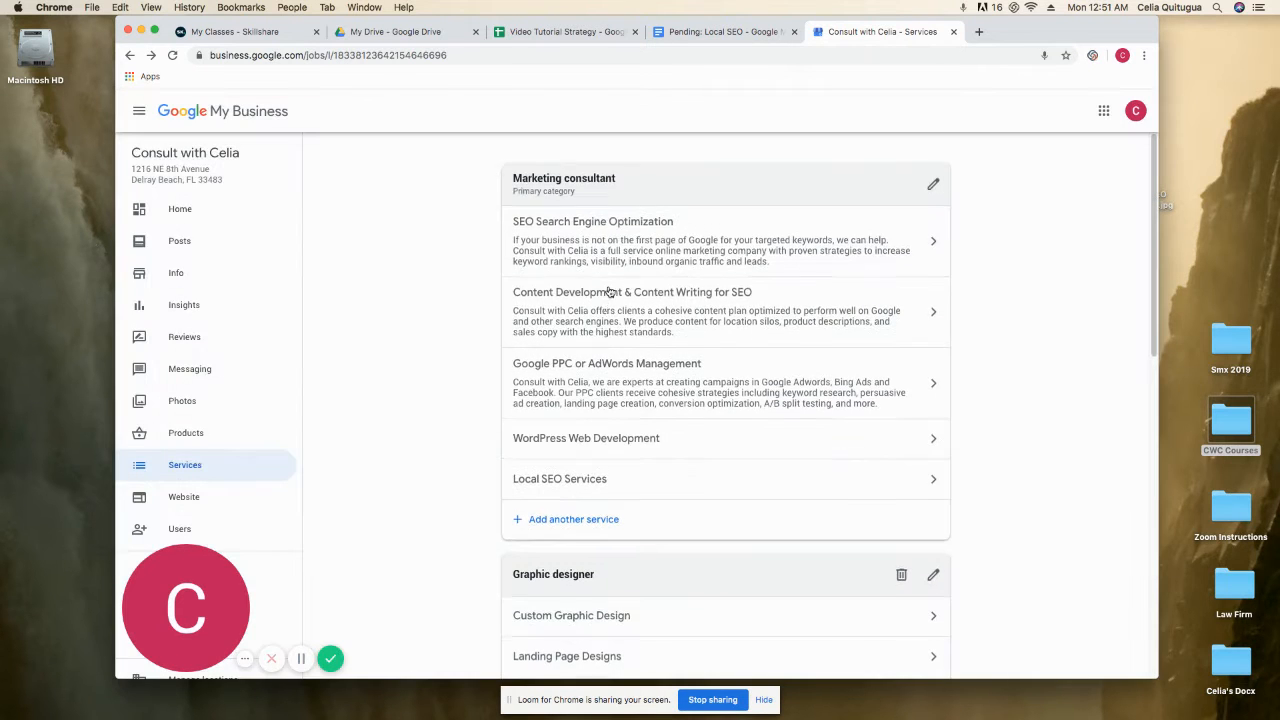
Step: Open the Local SEO Services details under Marketing consultant and copy the paragraph under the Local SEO Services heading in the Google Docs document
{"action": "scroll", "coordinate": [580, 457], "scroll_direction": "down", "scroll_amount": 1}
{"action": "left_click", "coordinate": [580, 457]}
{"action": "left_click", "coordinate": [634, 409]}
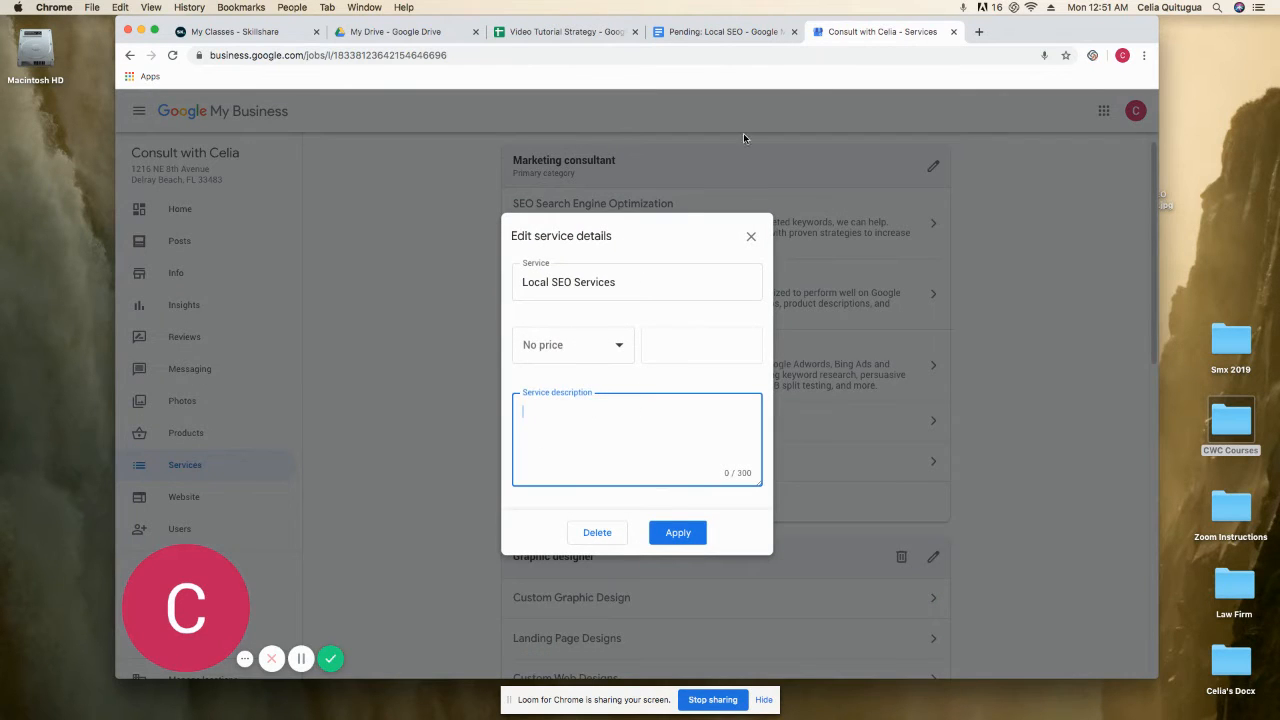
{"action": "left_click", "coordinate": [762, 33]}
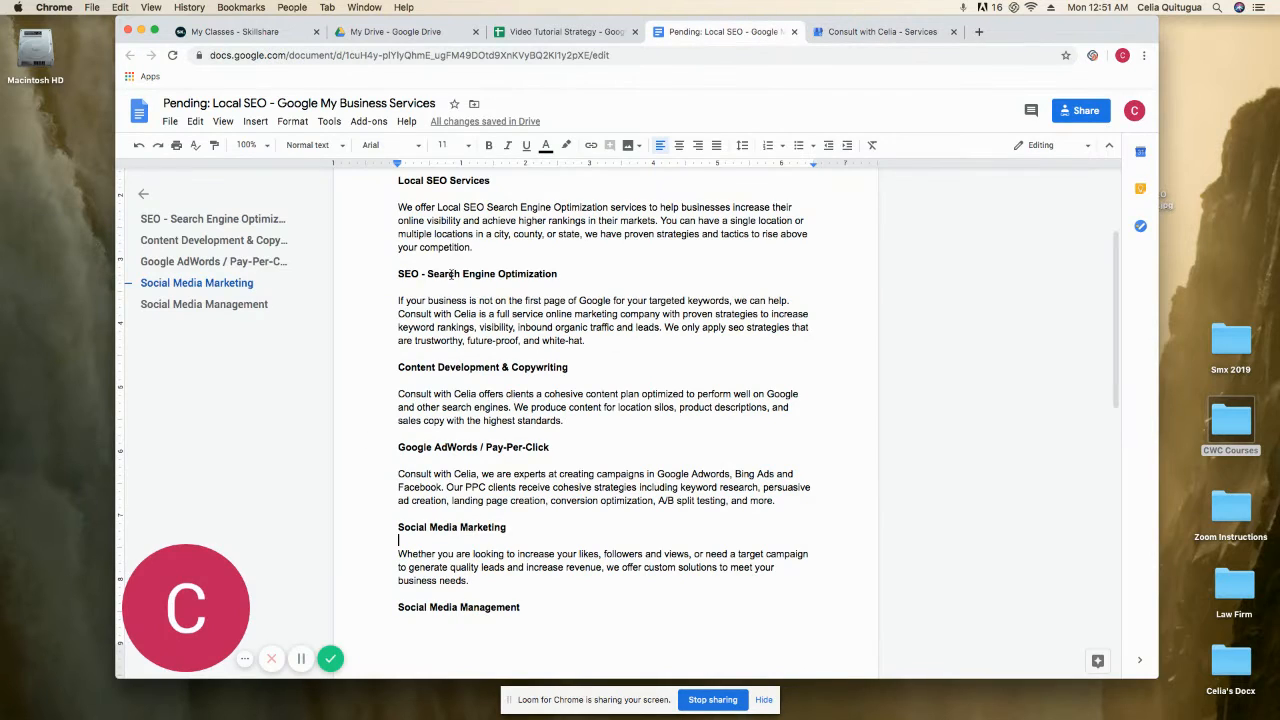
{"action": "left_click_drag", "start_coordinate": [482, 246], "coordinate": [385, 206]}
{"action": "key", "text": "ctrl+c"}
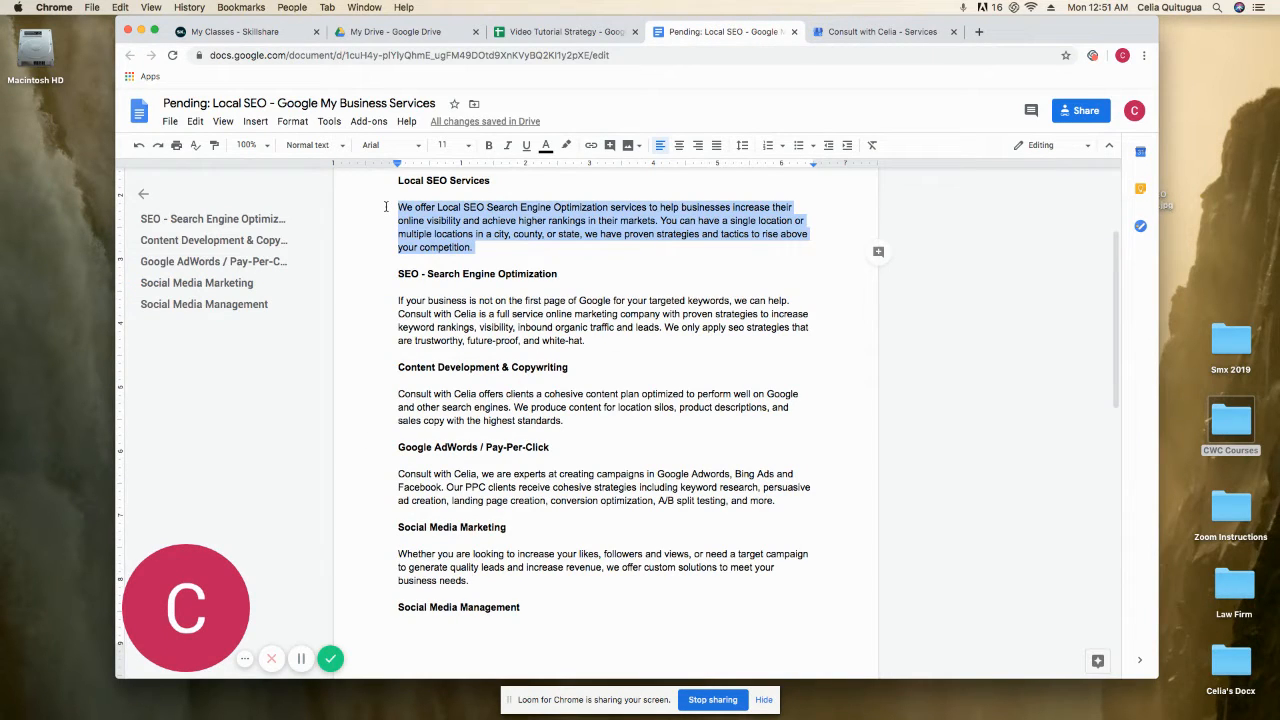
Step: Paste the paragraph as the Local SEO Services description in Google My Business, shorten it to end with "city, county, or state." and apply it
{"action": "left_click", "coordinate": [880, 31]}
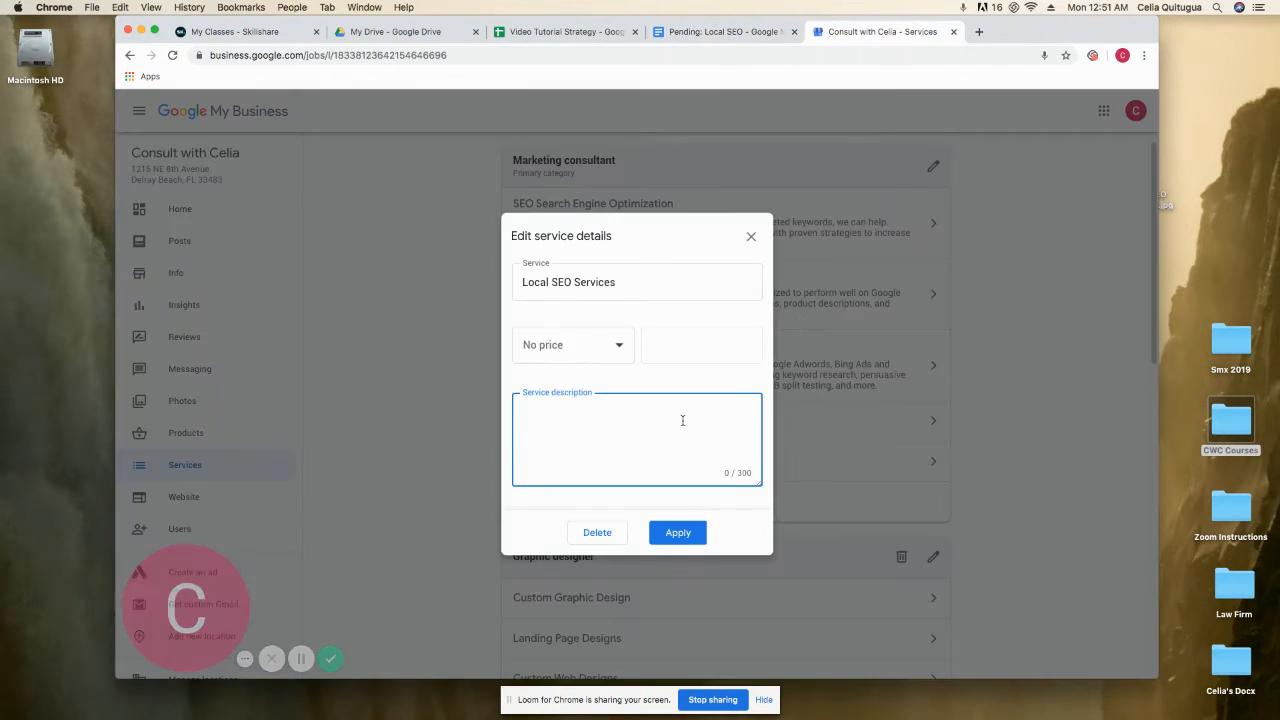
{"action": "key", "text": "ctrl+v"}
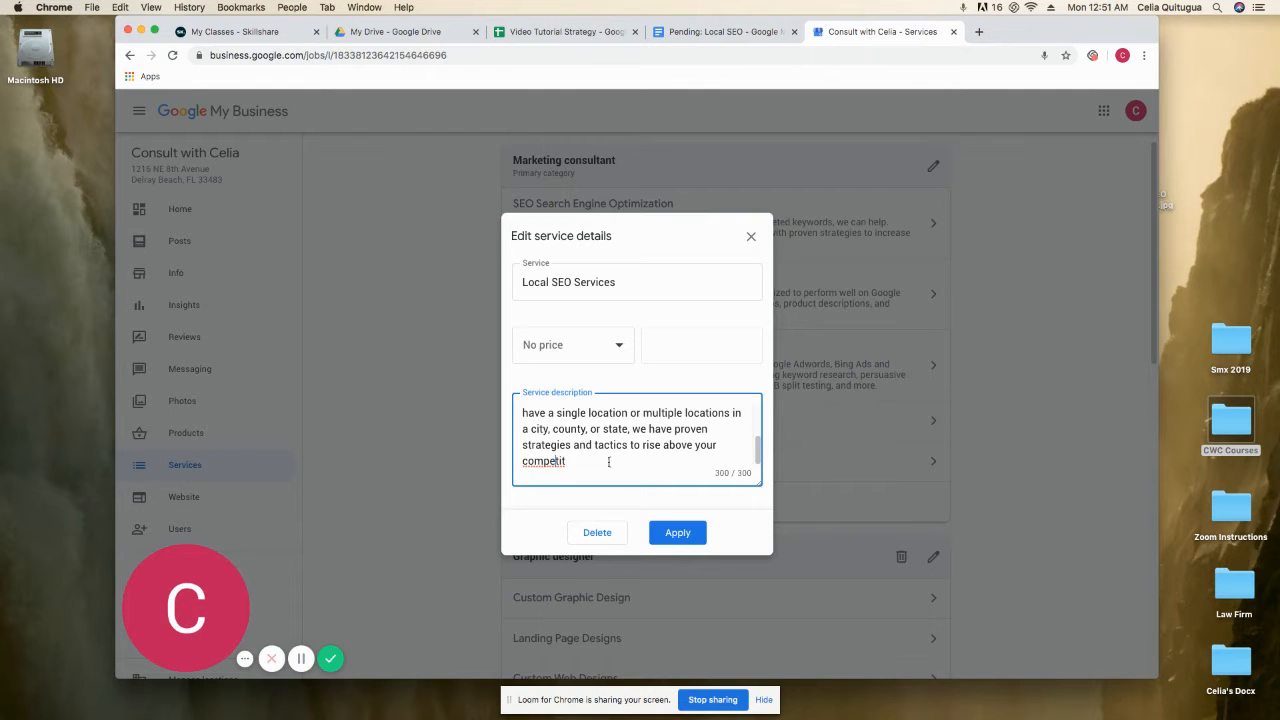
{"action": "left_click_drag", "start_coordinate": [633, 458], "coordinate": [518, 458]}
{"action": "left_click", "coordinate": [663, 440]}
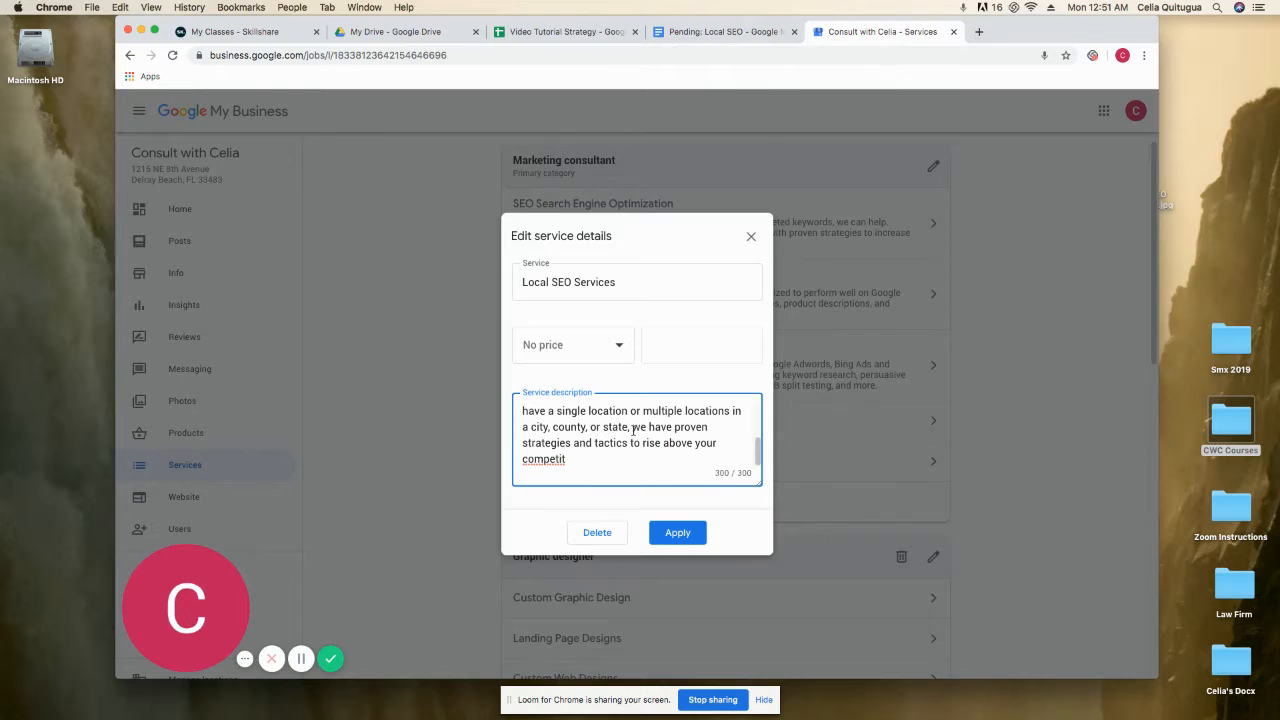
{"action": "left_click_drag", "start_coordinate": [629, 427], "coordinate": [635, 455]}
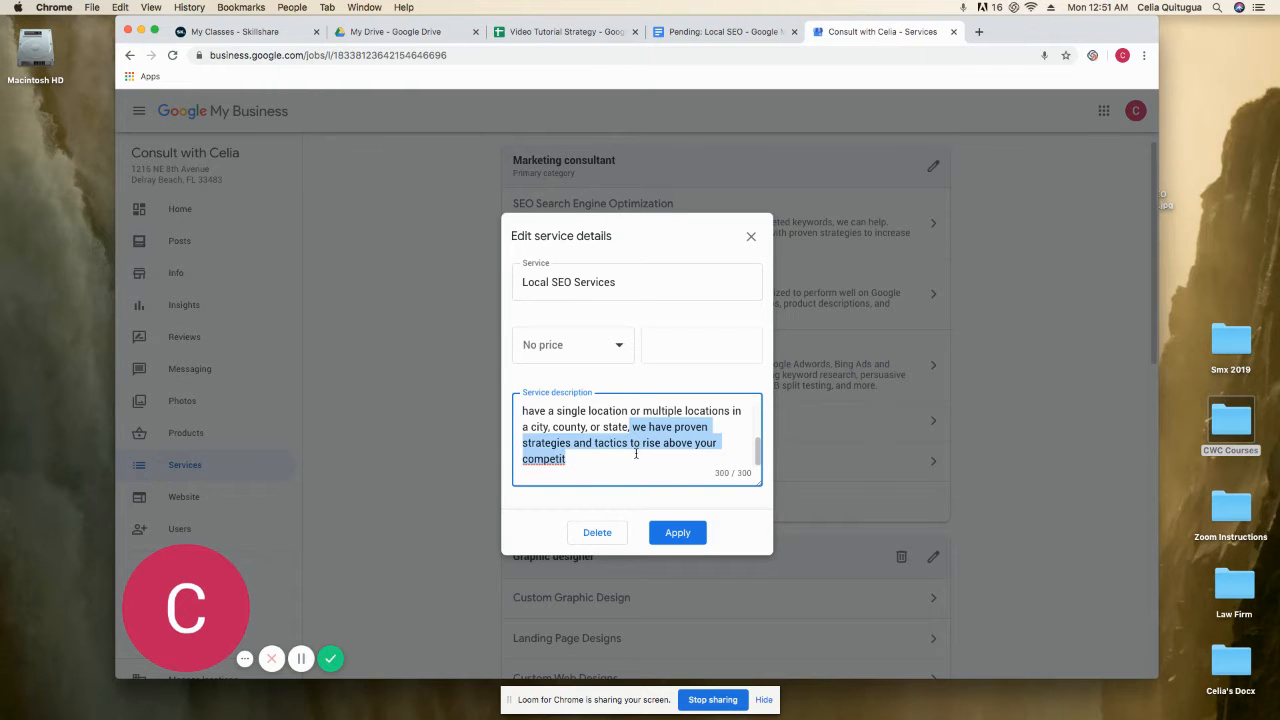
{"action": "key", "text": "BackSpace"}
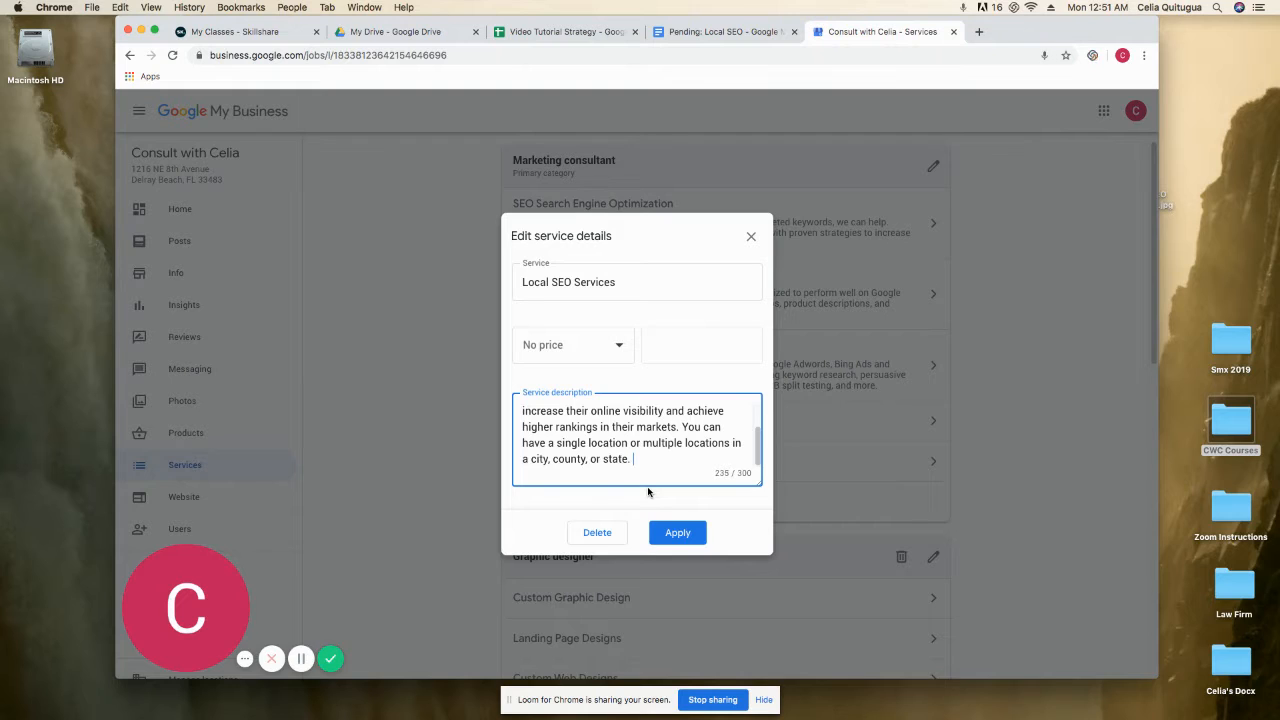
{"action": "left_click", "coordinate": [676, 532]}
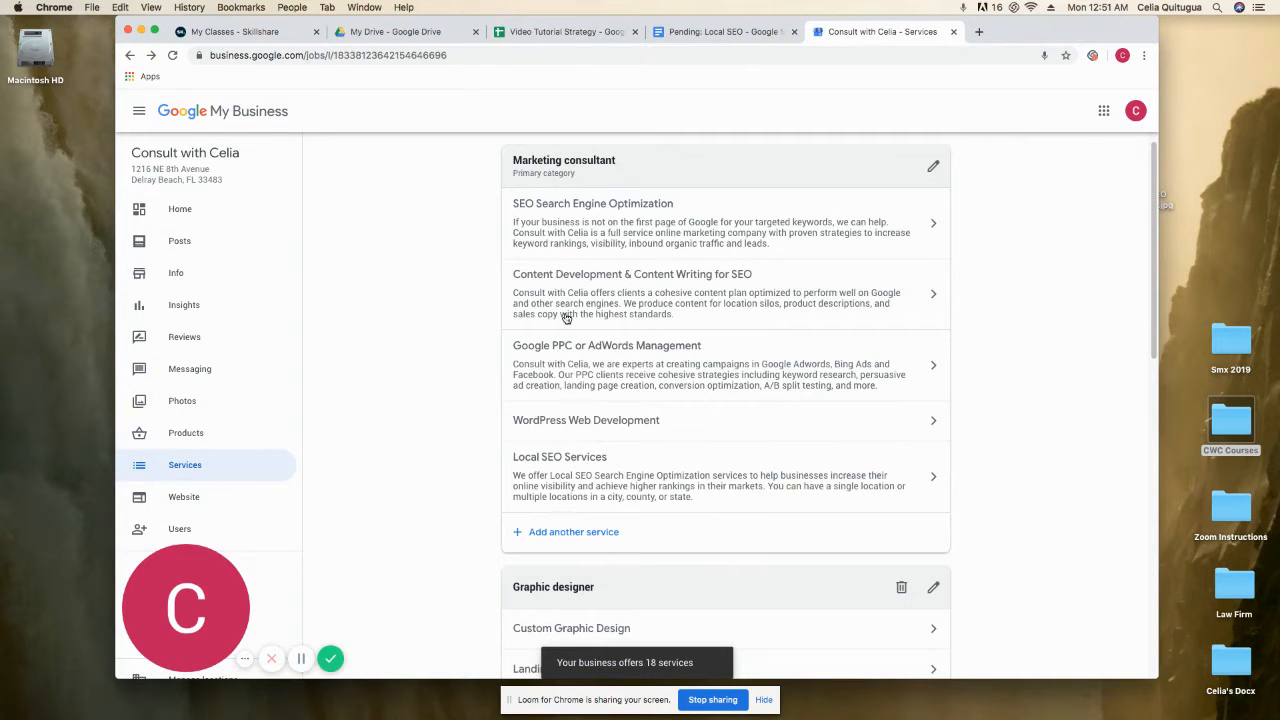
Step: Review the prepared service descriptions in the Google Docs document, from Local SEO Services through Social Media Management
{"action": "left_click", "coordinate": [700, 34]}
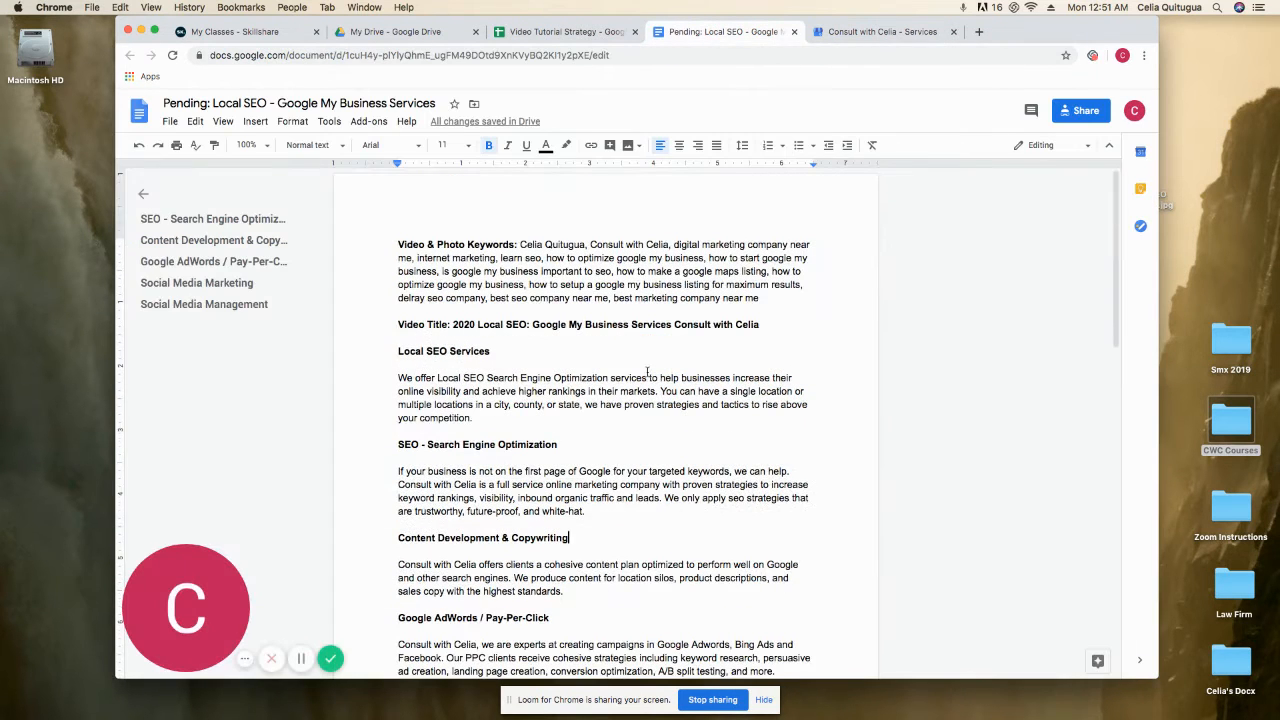
{"action": "left_click_drag", "start_coordinate": [401, 360], "coordinate": [663, 620]}
{"action": "scroll", "coordinate": [652, 598], "scroll_direction": "down", "scroll_amount": 3}
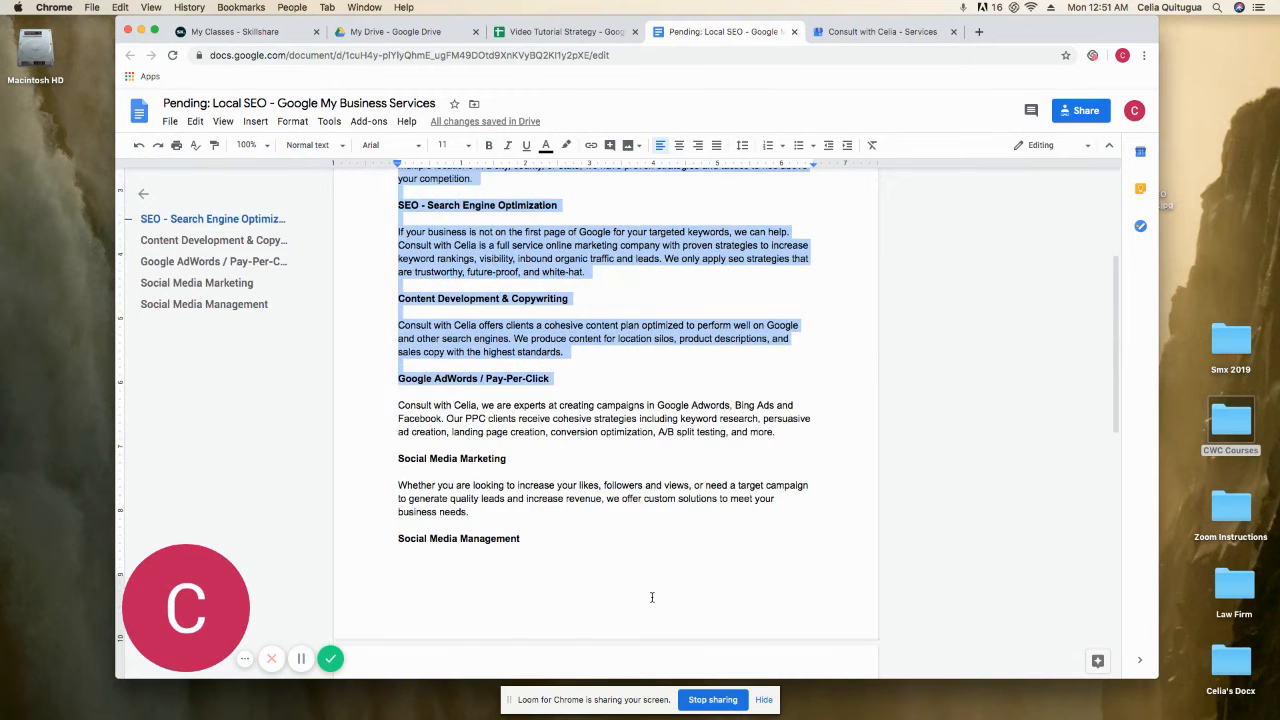
{"action": "left_click", "coordinate": [627, 463]}
{"action": "scroll", "coordinate": [627, 460], "scroll_direction": "down", "scroll_amount": 1}
{"action": "scroll", "coordinate": [627, 458], "scroll_direction": "down", "scroll_amount": 3}
{"action": "scroll", "coordinate": [590, 440], "scroll_direction": "up", "scroll_amount": 2}
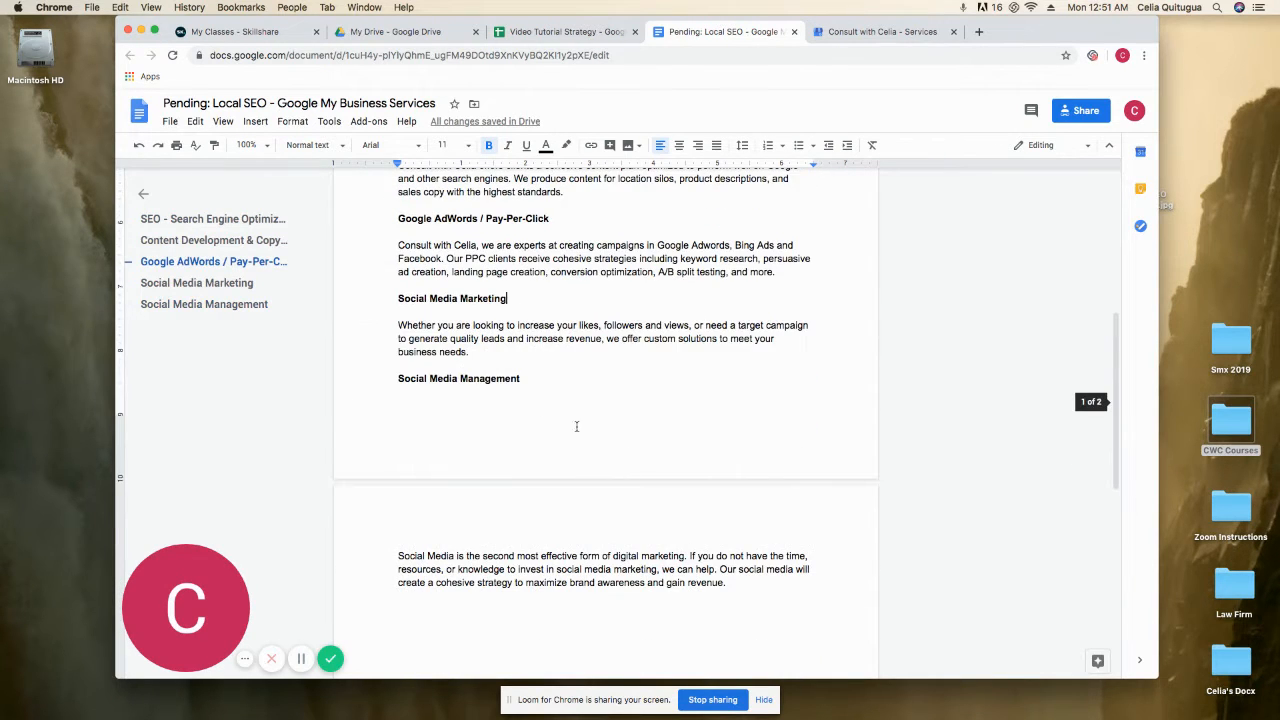
Step: Switch to Google My Business and review the services listed under each category, from Marketing consultant to Internet marketing service
{"action": "left_click", "coordinate": [857, 31]}
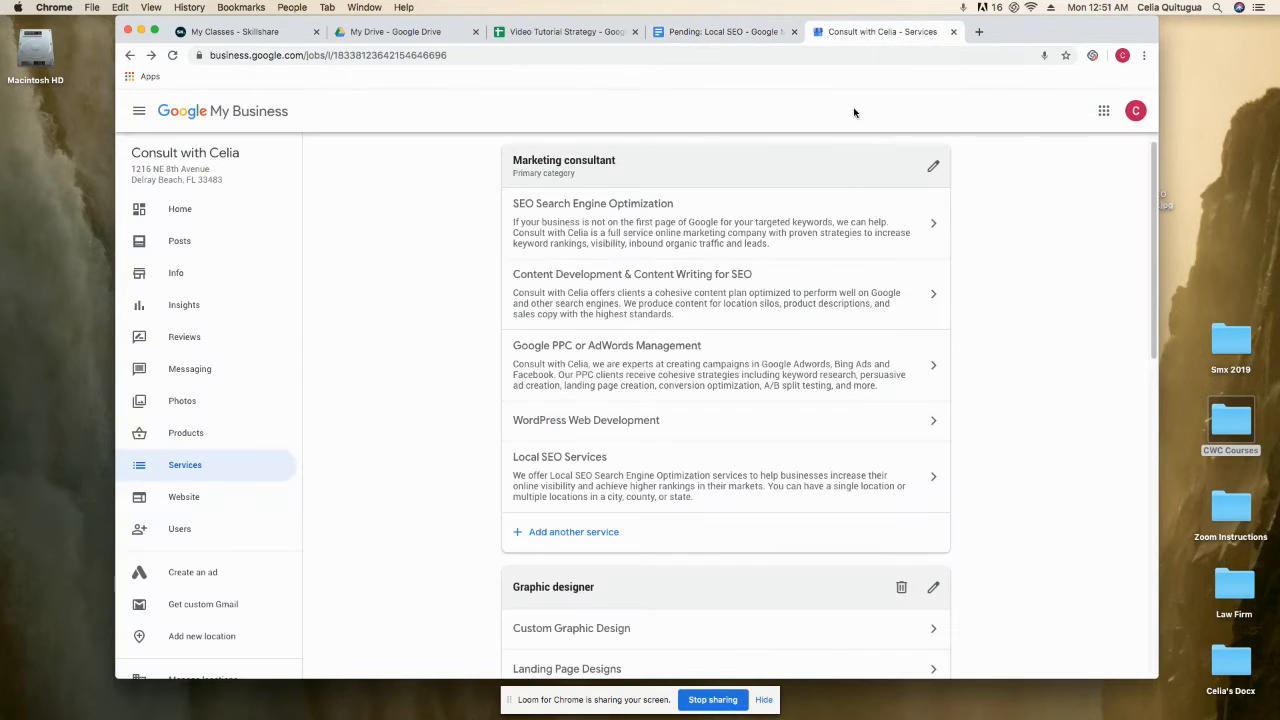
{"action": "scroll", "coordinate": [692, 515], "scroll_direction": "down", "scroll_amount": 3}
{"action": "scroll", "coordinate": [692, 514], "scroll_direction": "down", "scroll_amount": 4}
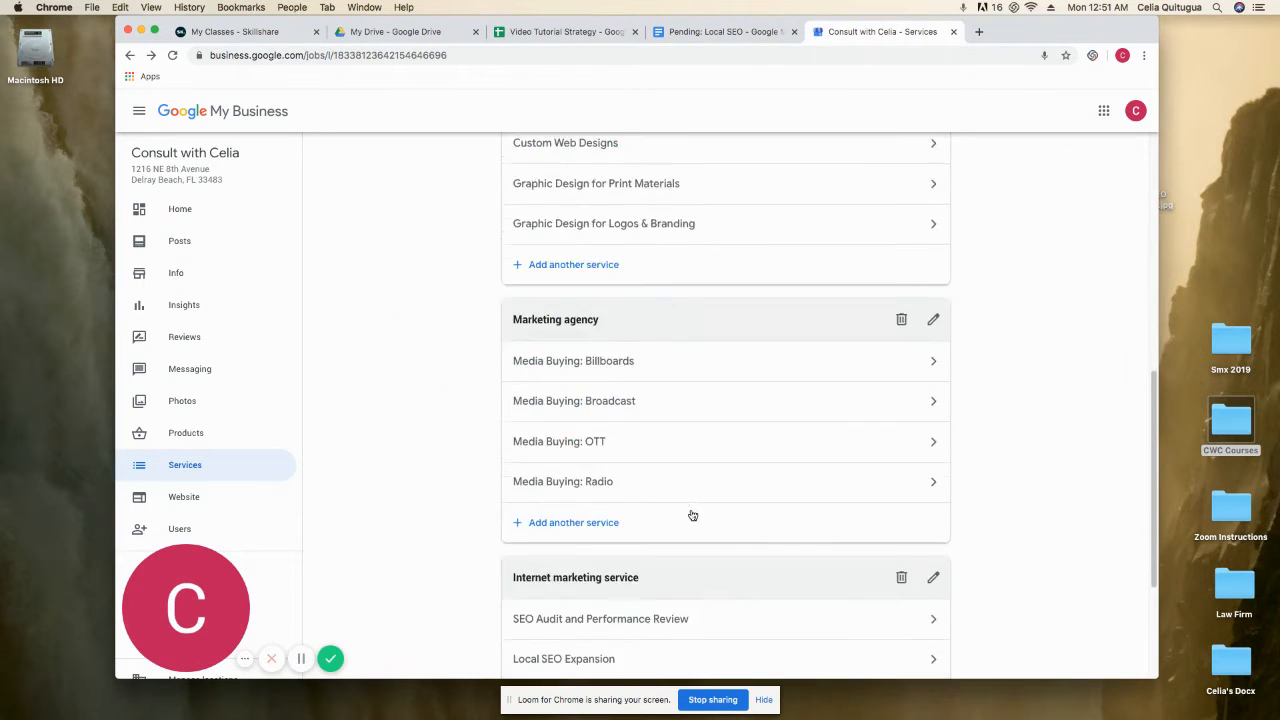
{"action": "scroll", "coordinate": [711, 416], "scroll_direction": "down", "scroll_amount": 1}
{"action": "scroll", "coordinate": [711, 416], "scroll_direction": "down", "scroll_amount": 1}
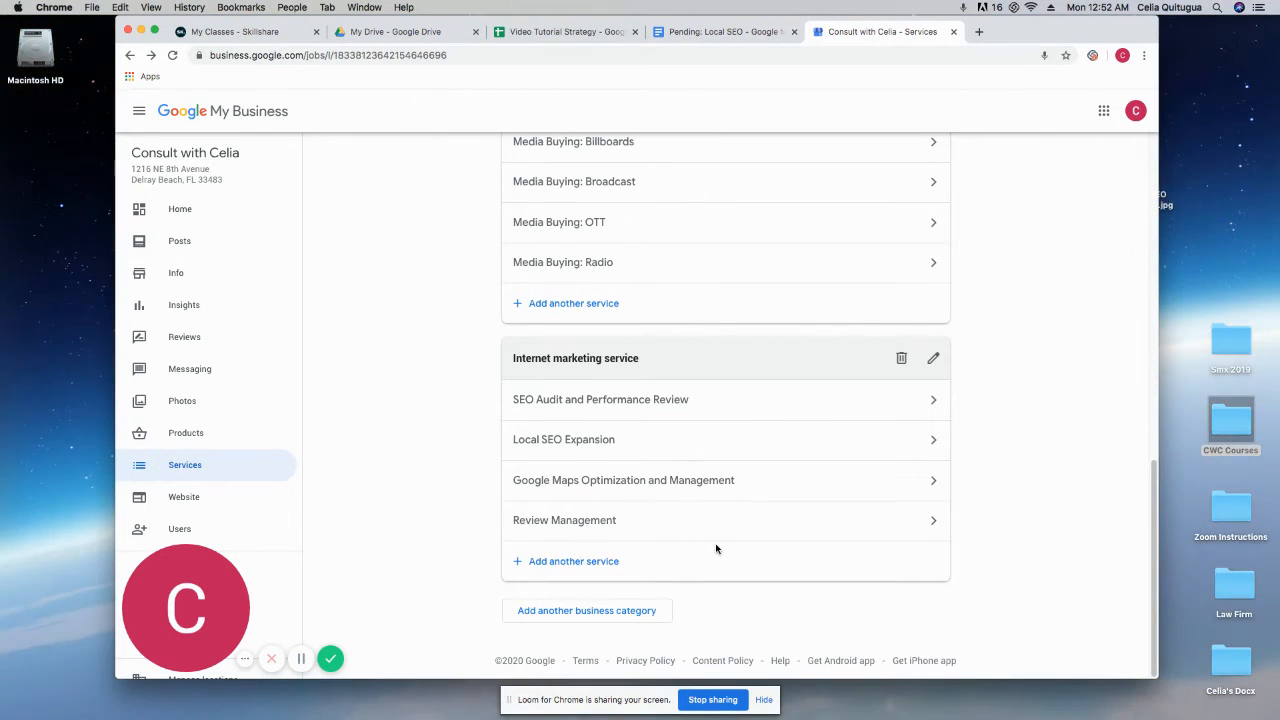
{"action": "scroll", "coordinate": [717, 544], "scroll_direction": "up", "scroll_amount": 4}
{"action": "scroll", "coordinate": [717, 544], "scroll_direction": "up", "scroll_amount": 5}
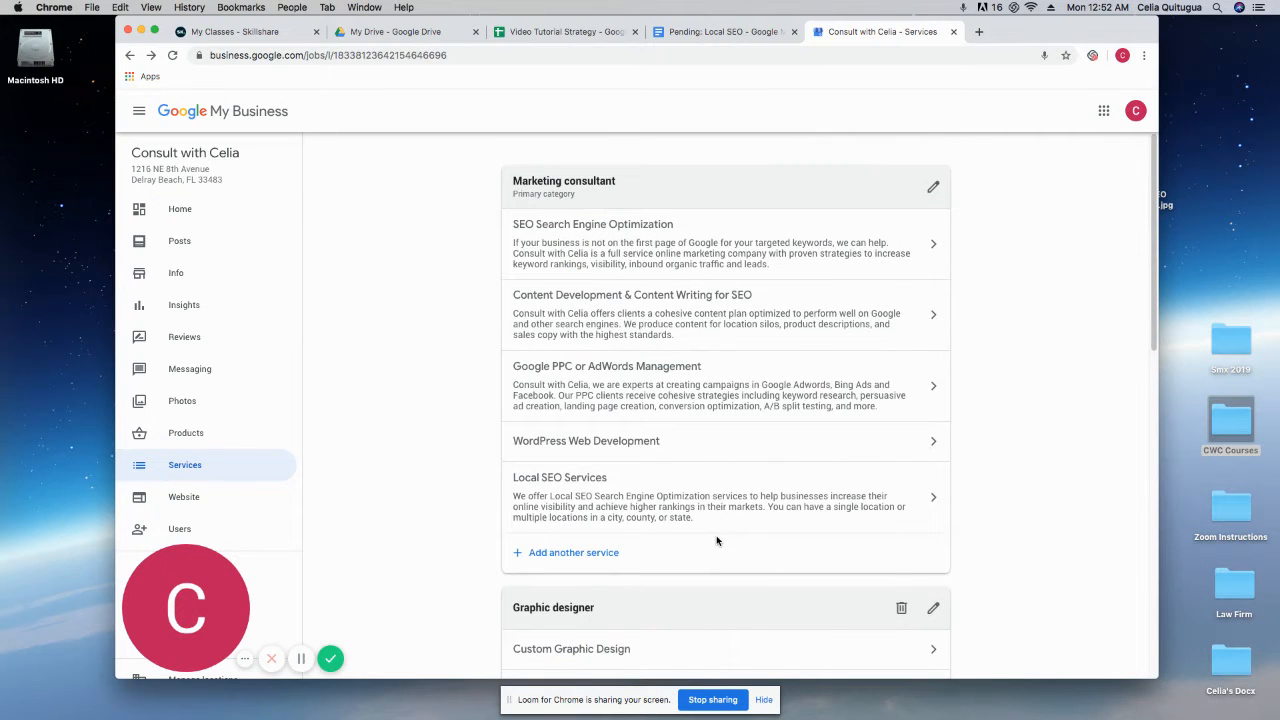
Step: Add the custom services Social Media Marketing and Social Media Management to the Marketing consultant category and apply them
{"action": "left_click", "coordinate": [580, 552]}
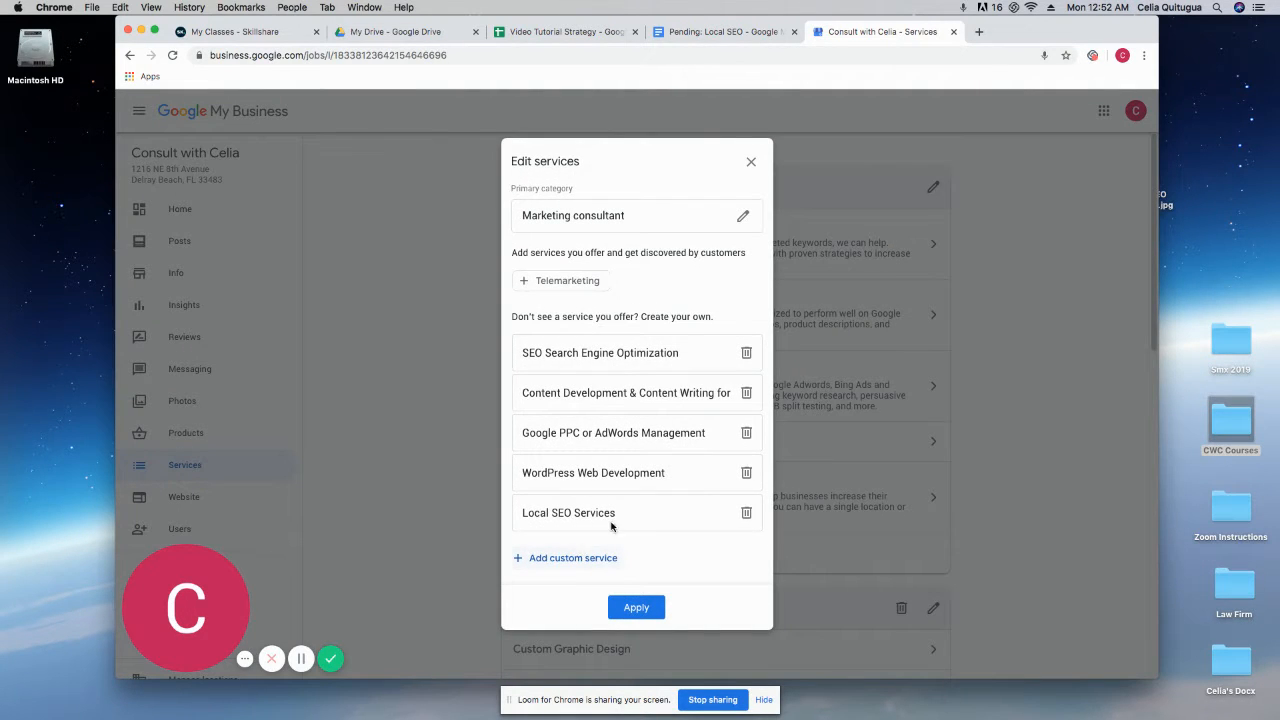
{"action": "left_click", "coordinate": [590, 558]}
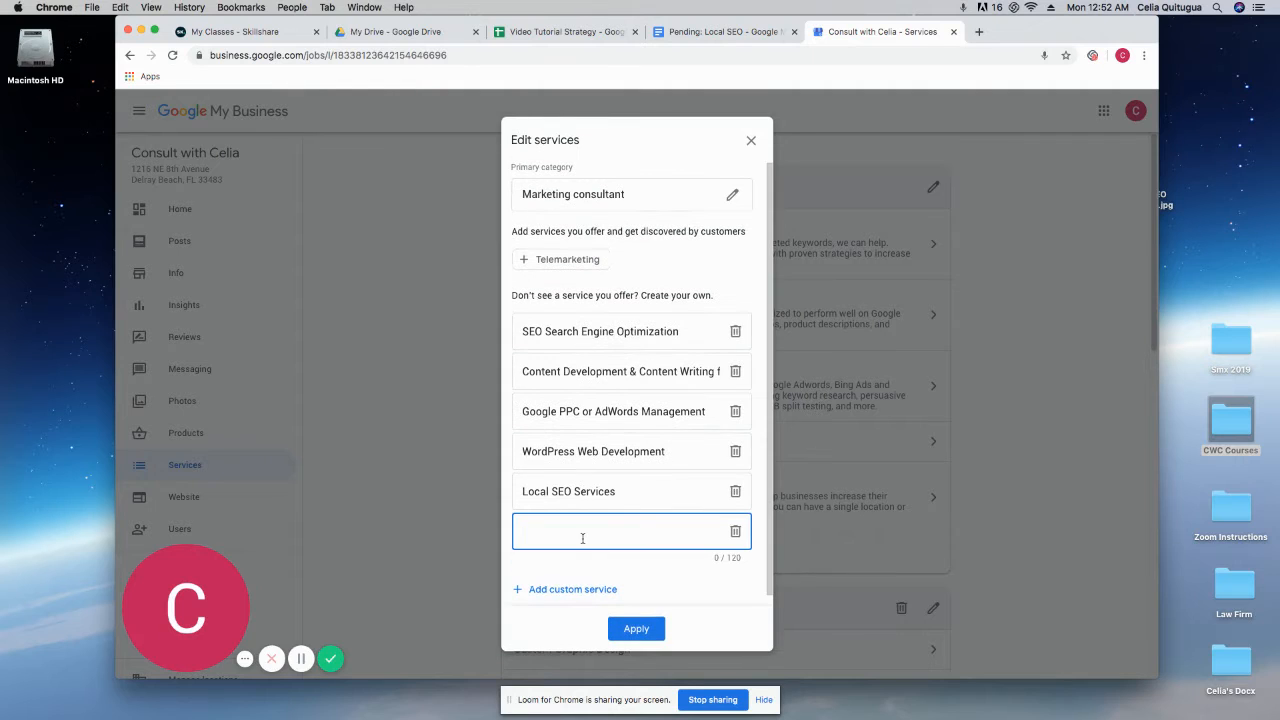
{"action": "type", "text": "Social Media Marketing"}
{"action": "left_click", "coordinate": [560, 590]}
{"action": "type", "text": "So"}
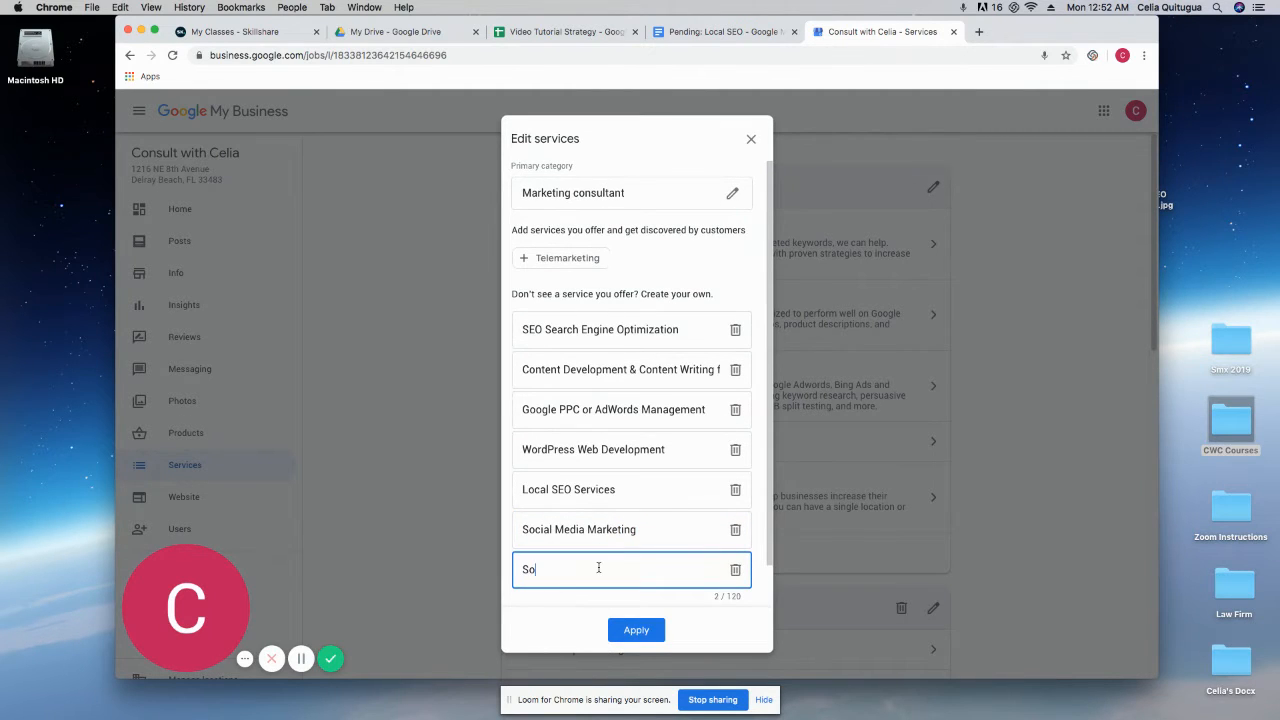
{"action": "type", "text": "cial Media m"}
{"action": "type", "text": "a"}
{"action": "type", "text": "Manag"}
{"action": "type", "text": "ement"}
{"action": "left_click", "coordinate": [634, 631]}
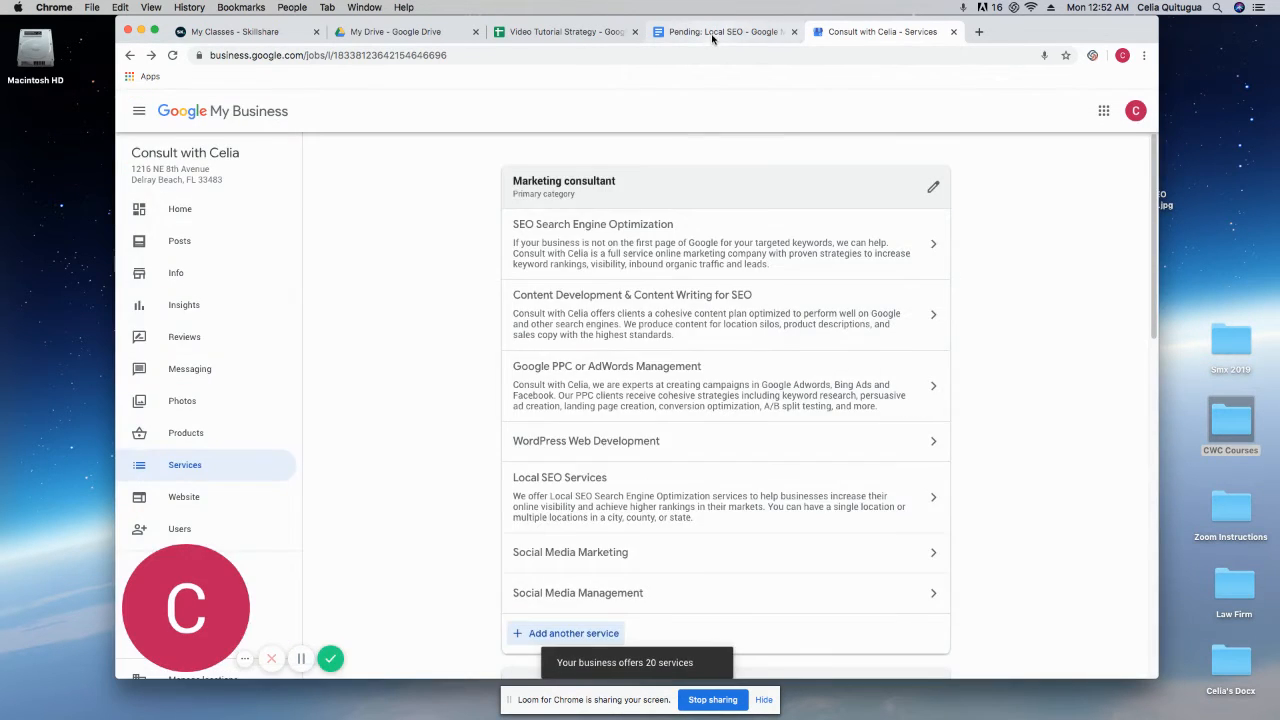
Step: Copy the paragraph under the Social Media Marketing heading in the Google Docs document
{"action": "left_click", "coordinate": [720, 31]}
{"action": "left_click", "coordinate": [601, 449]}
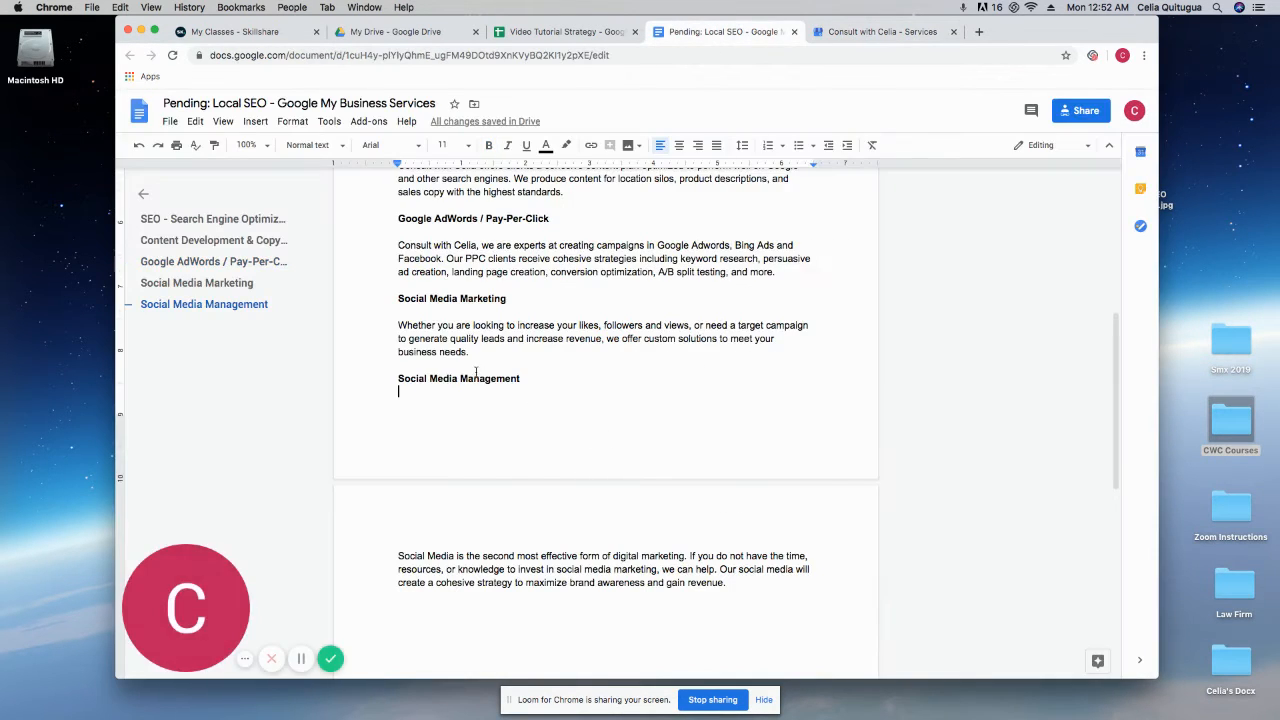
{"action": "left_click_drag", "start_coordinate": [397, 325], "coordinate": [491, 351]}
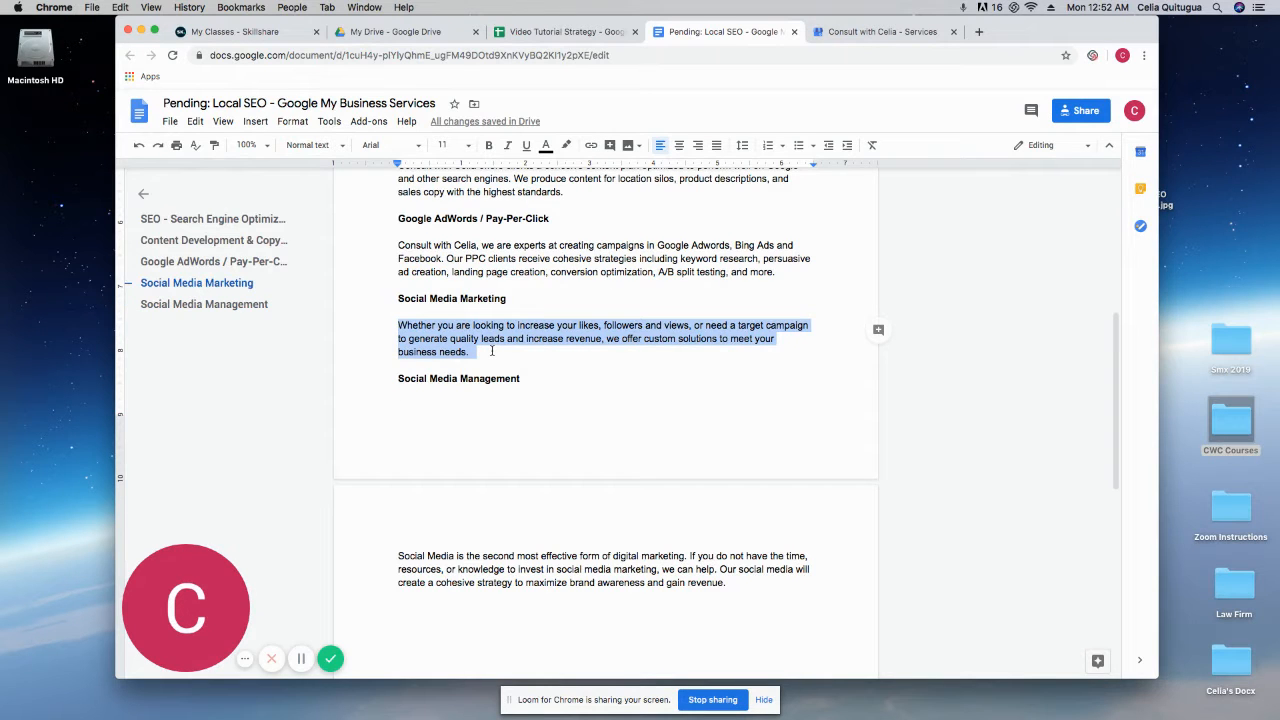
Step: Paste the copied paragraph as the Social Media Marketing service description in Google My Business and apply it
{"action": "left_click", "coordinate": [880, 31]}
{"action": "scroll", "coordinate": [645, 484], "scroll_direction": "down", "scroll_amount": 1}
{"action": "left_click", "coordinate": [626, 538]}
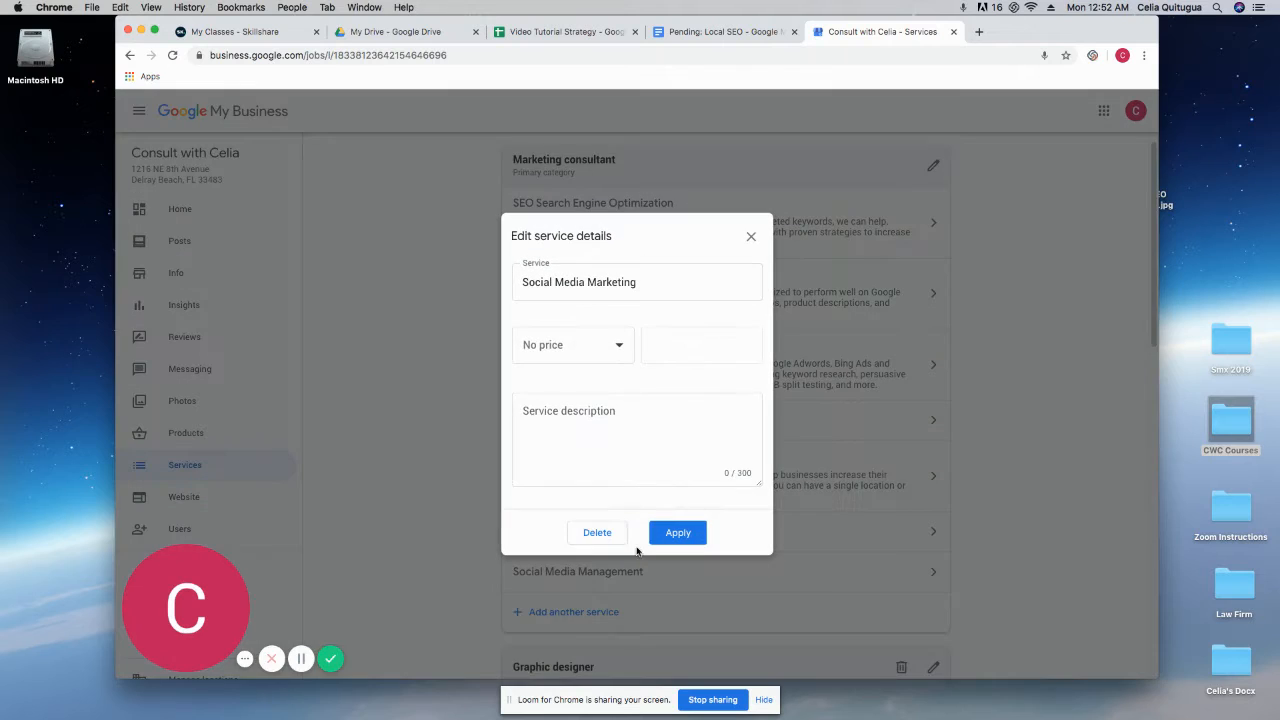
{"action": "left_click", "coordinate": [629, 414]}
{"action": "type", "text": "likes, followers and views, or need a target campaign to generate quality leads and increase revenue, we offer custom solutions to meet your business needs."}
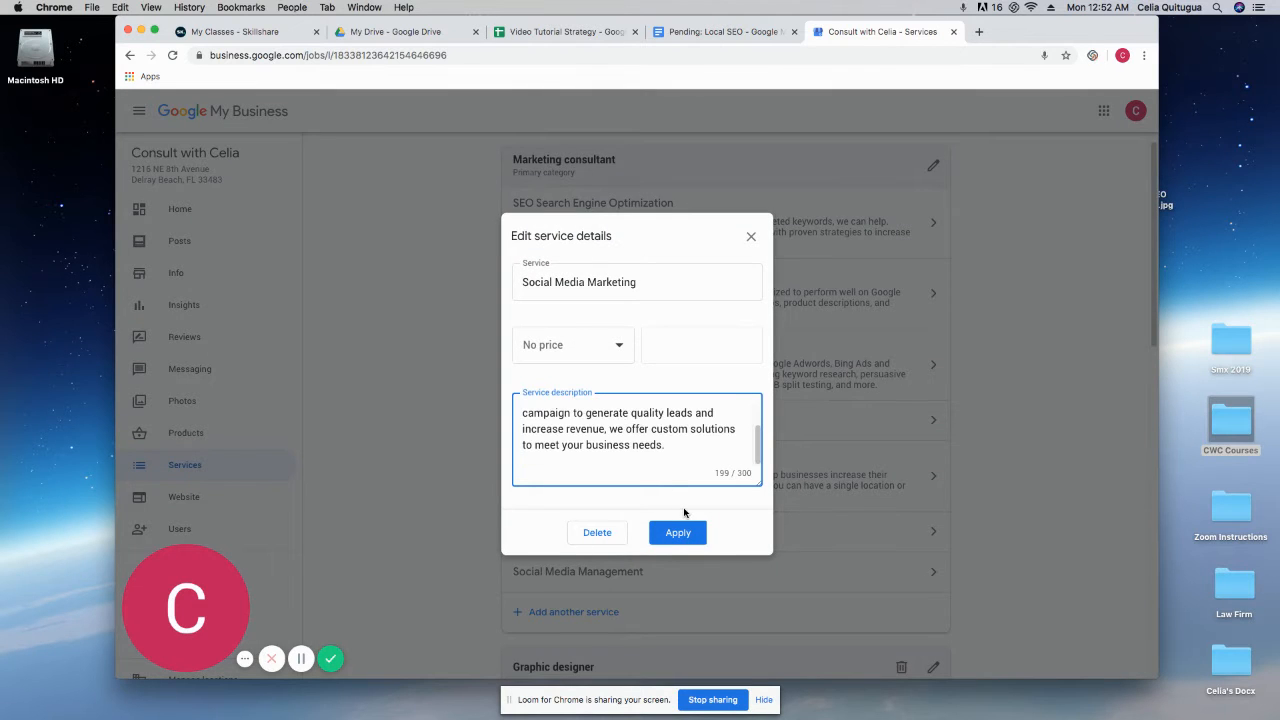
{"action": "left_click", "coordinate": [680, 533]}
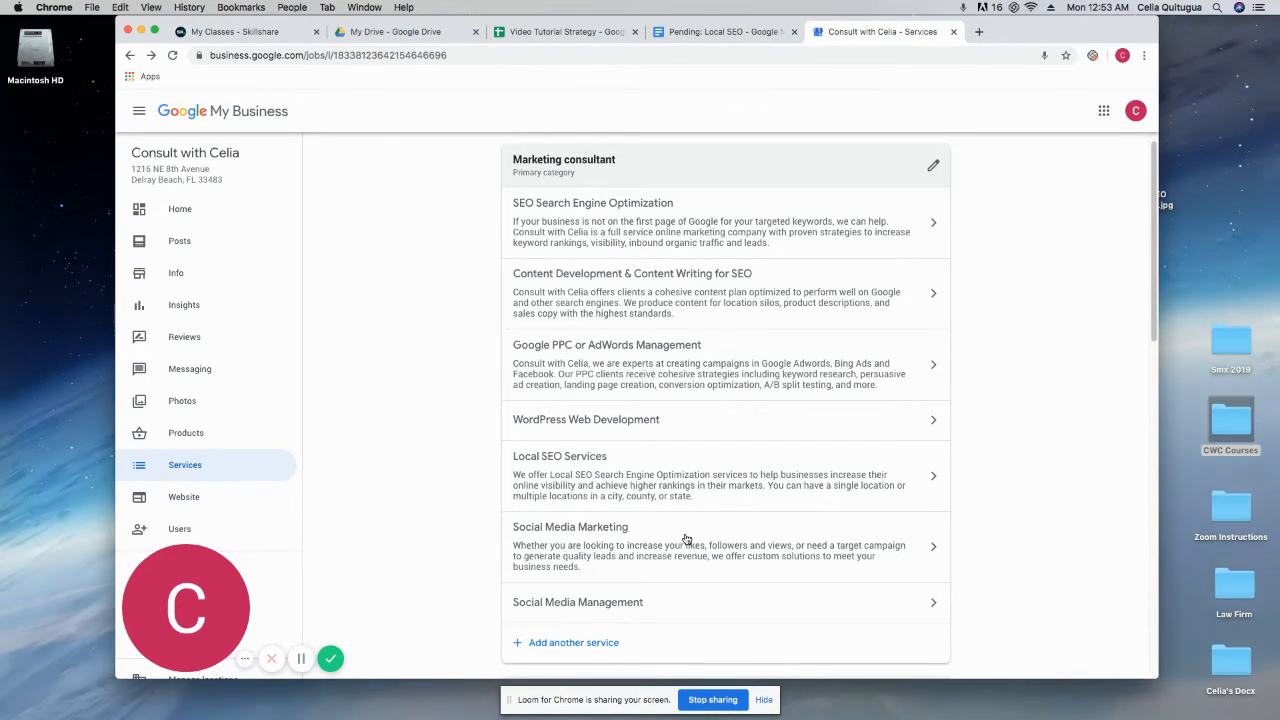
Step: Open the Social Media Management service details and copy the paragraph under the Social Media Management heading in the Google Docs document
{"action": "left_click", "coordinate": [726, 607]}
{"action": "left_click", "coordinate": [756, 33]}
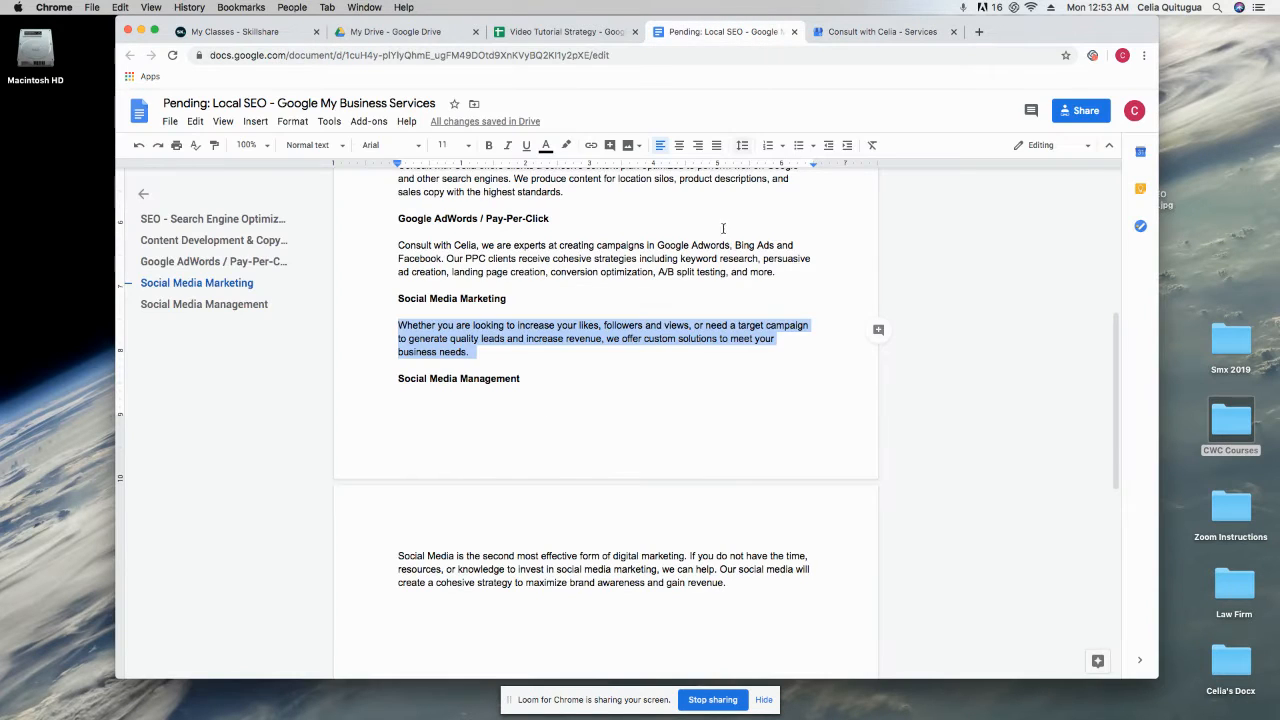
{"action": "left_click", "coordinate": [400, 391]}
{"action": "left_click_drag", "start_coordinate": [380, 555], "coordinate": [730, 584]}
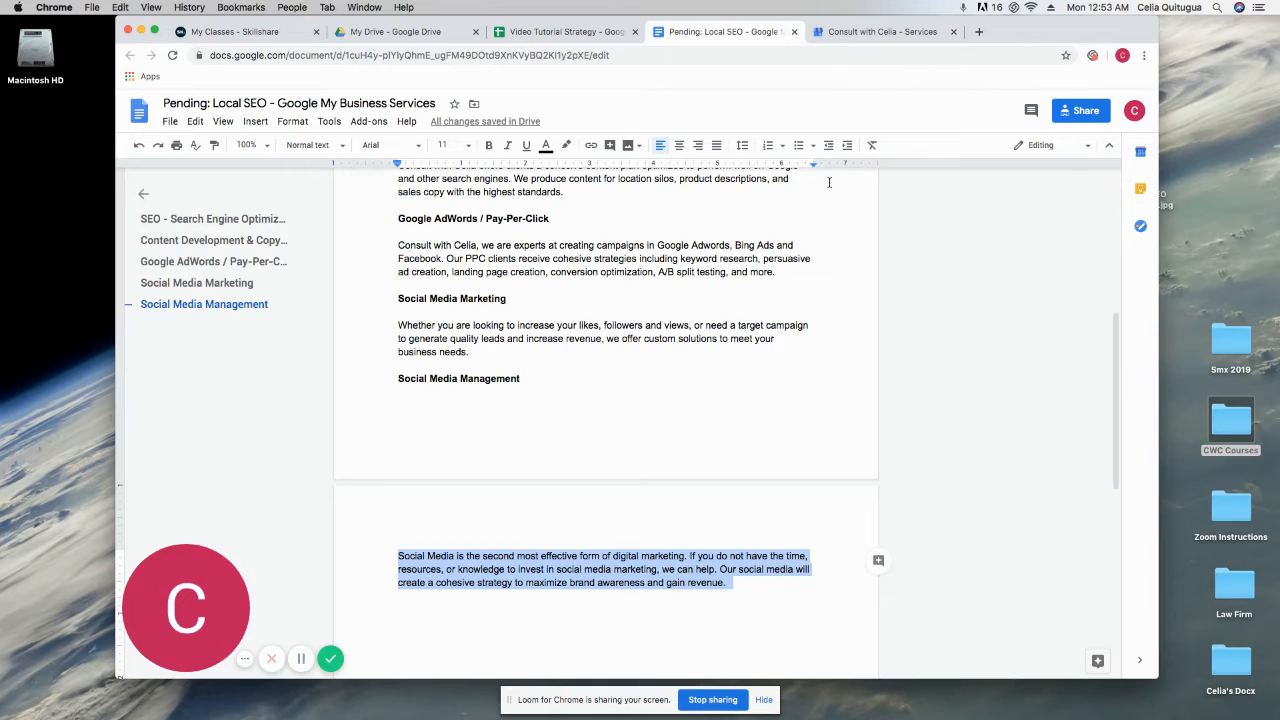
Step: Paste the paragraph as the Social Media Management description in Google My Business, without the trailing empty line, and apply it
{"action": "left_click", "coordinate": [840, 33]}
{"action": "left_click", "coordinate": [689, 443]}
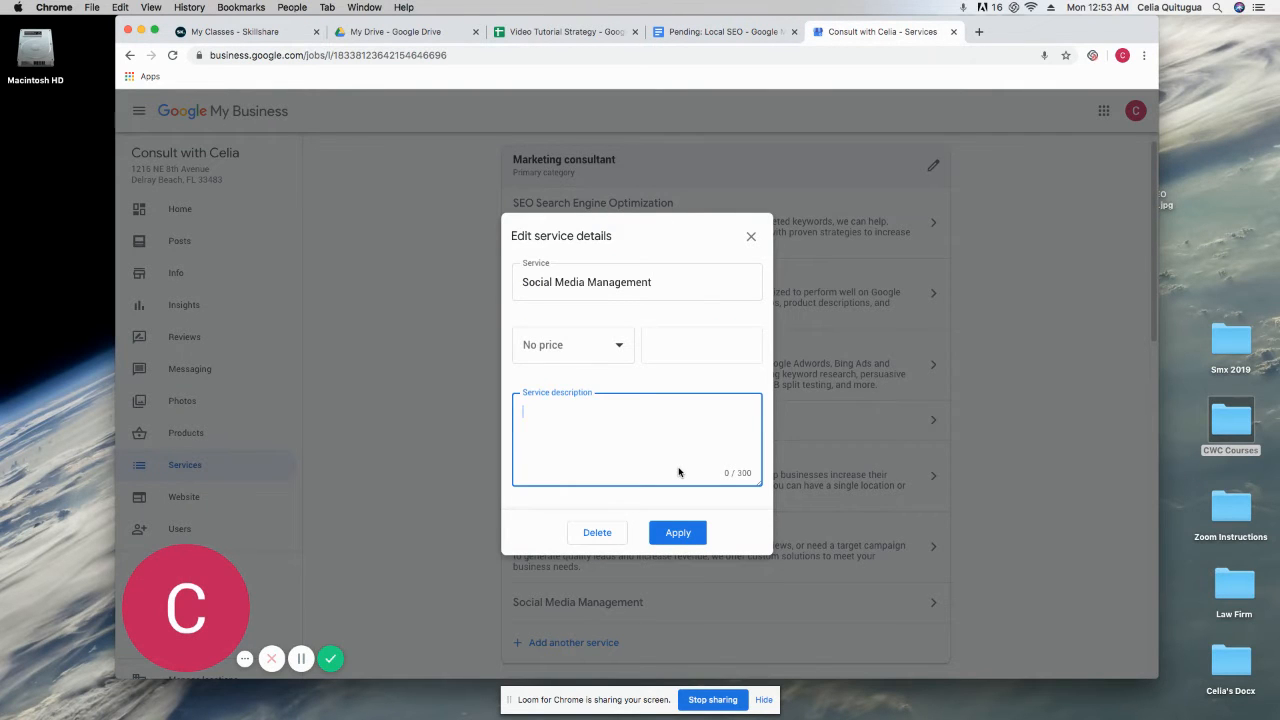
{"action": "key", "text": "super+v"}
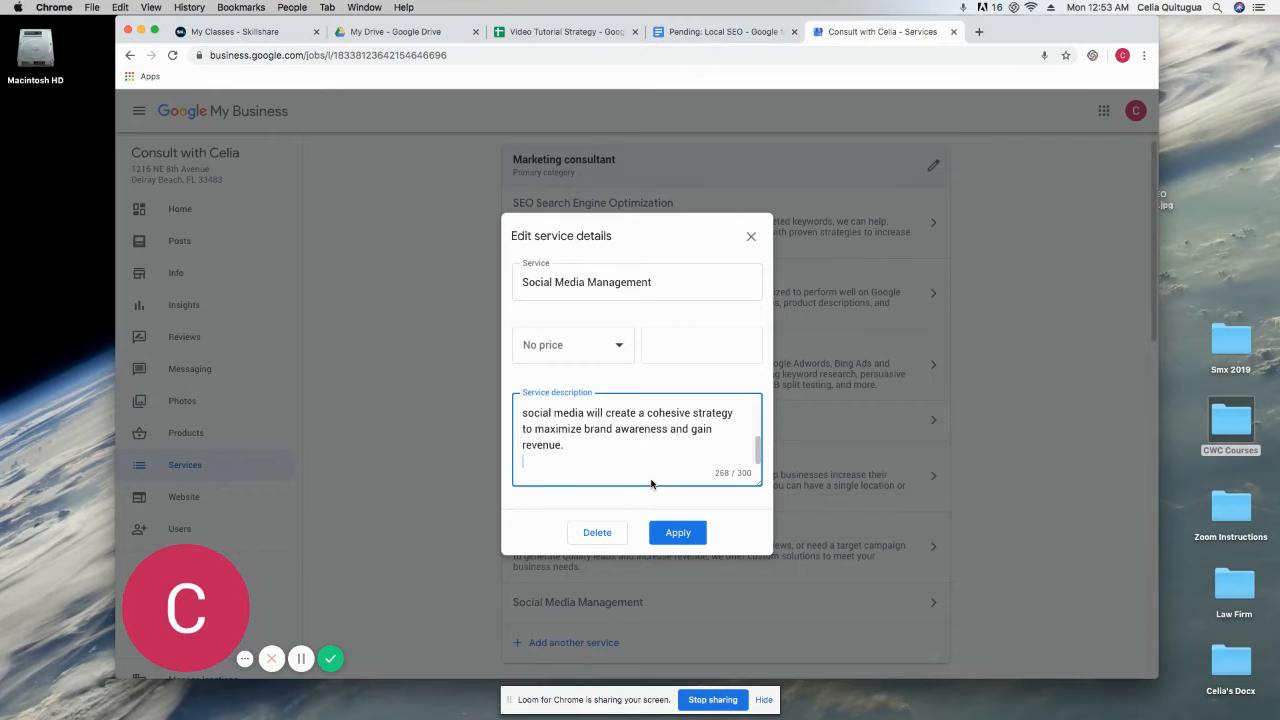
{"action": "scroll", "coordinate": [668, 480], "scroll_direction": "up", "scroll_amount": 3}
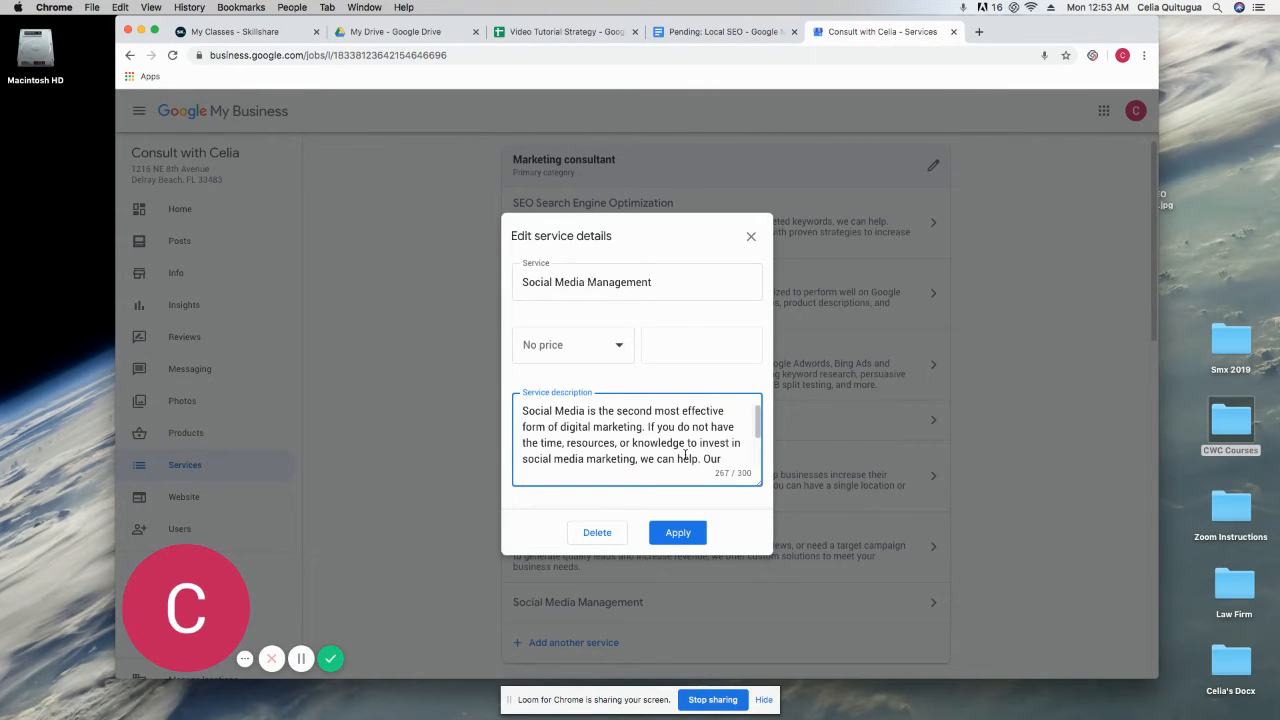
{"action": "left_click", "coordinate": [676, 536]}
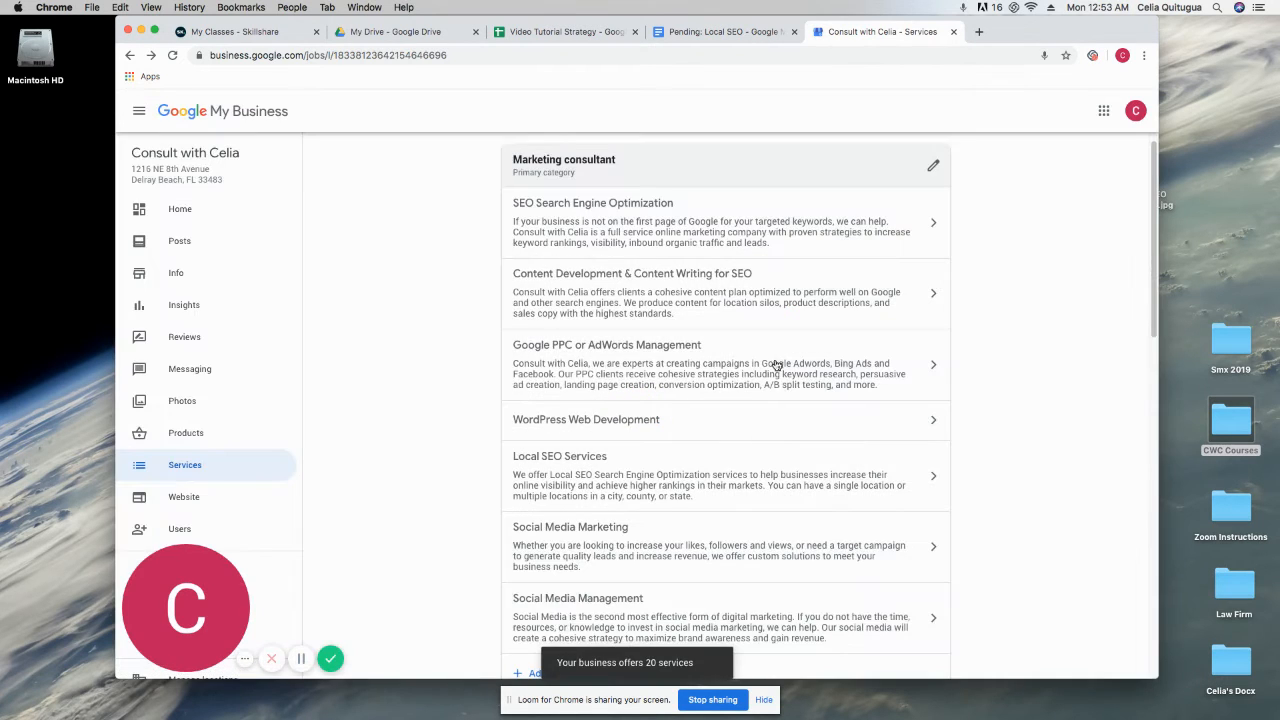
Step: Review the Marketing consultant services and their descriptions, from SEO Search Engine Optimization through Social Media Management
{"action": "scroll", "coordinate": [709, 466], "scroll_direction": "down", "scroll_amount": 1}
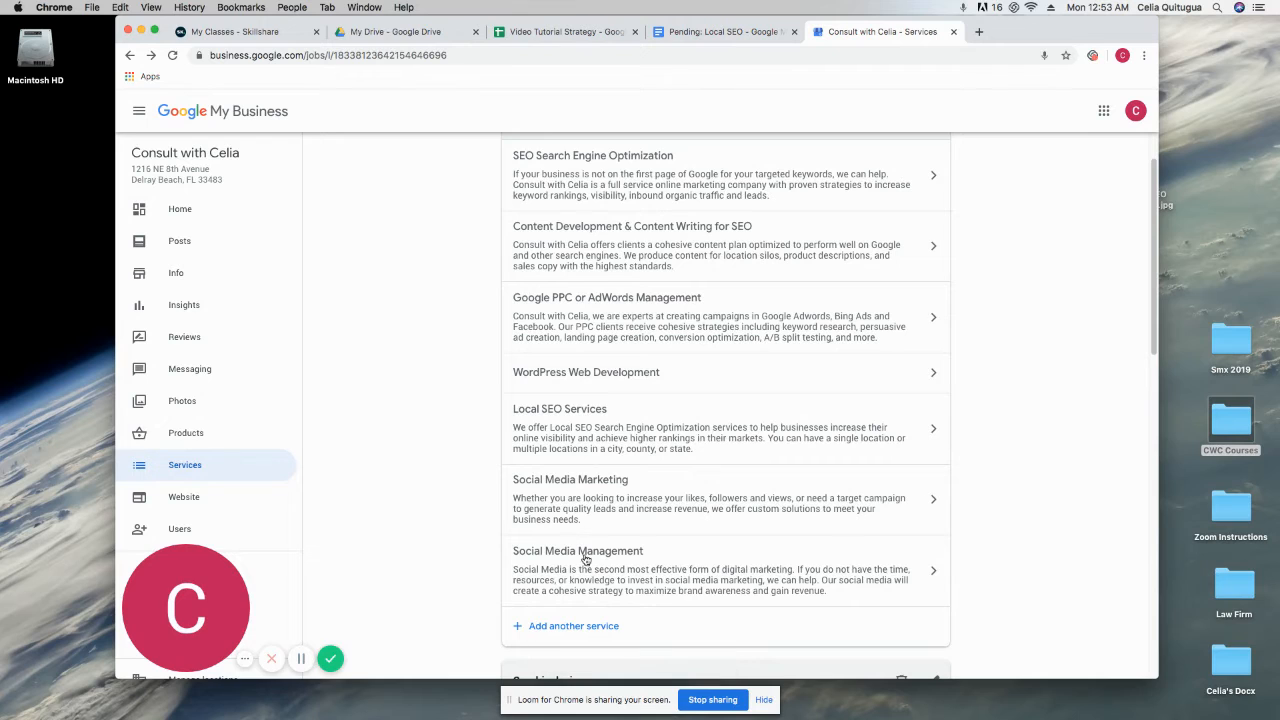
{"action": "scroll", "coordinate": [586, 560], "scroll_direction": "down", "scroll_amount": 1}
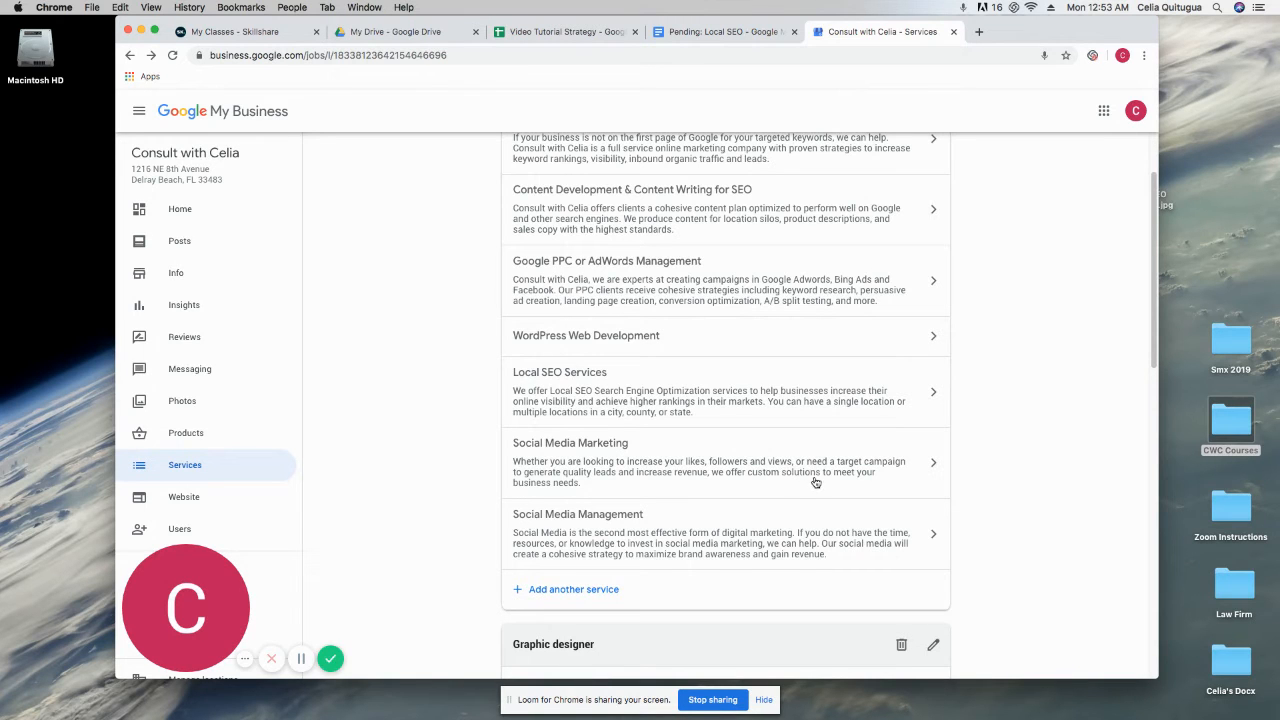
{"action": "scroll", "coordinate": [810, 482], "scroll_direction": "down", "scroll_amount": 1}
{"action": "scroll", "coordinate": [717, 512], "scroll_direction": "up", "scroll_amount": 3}
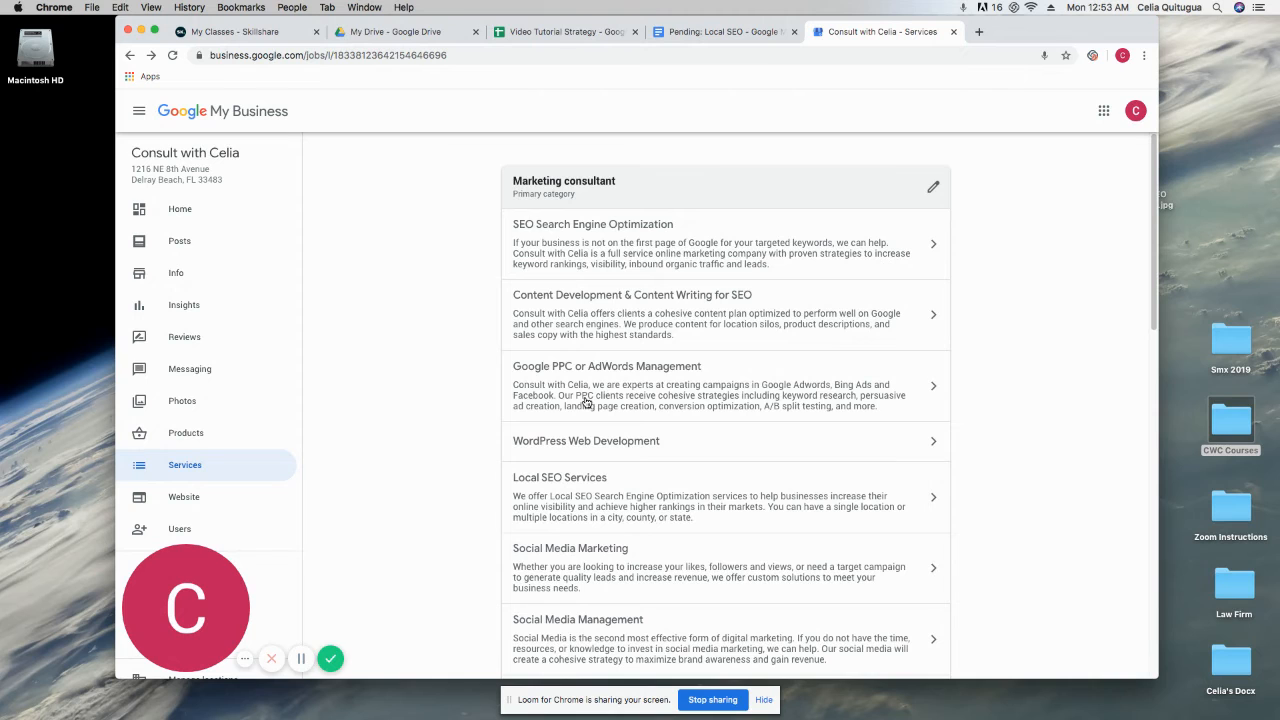
{"action": "scroll", "coordinate": [586, 402], "scroll_direction": "down", "scroll_amount": 4}
{"action": "scroll", "coordinate": [586, 402], "scroll_direction": "up", "scroll_amount": 4}
{"action": "scroll", "coordinate": [692, 426], "scroll_direction": "down", "scroll_amount": 2}
{"action": "scroll", "coordinate": [692, 426], "scroll_direction": "down", "scroll_amount": 1}
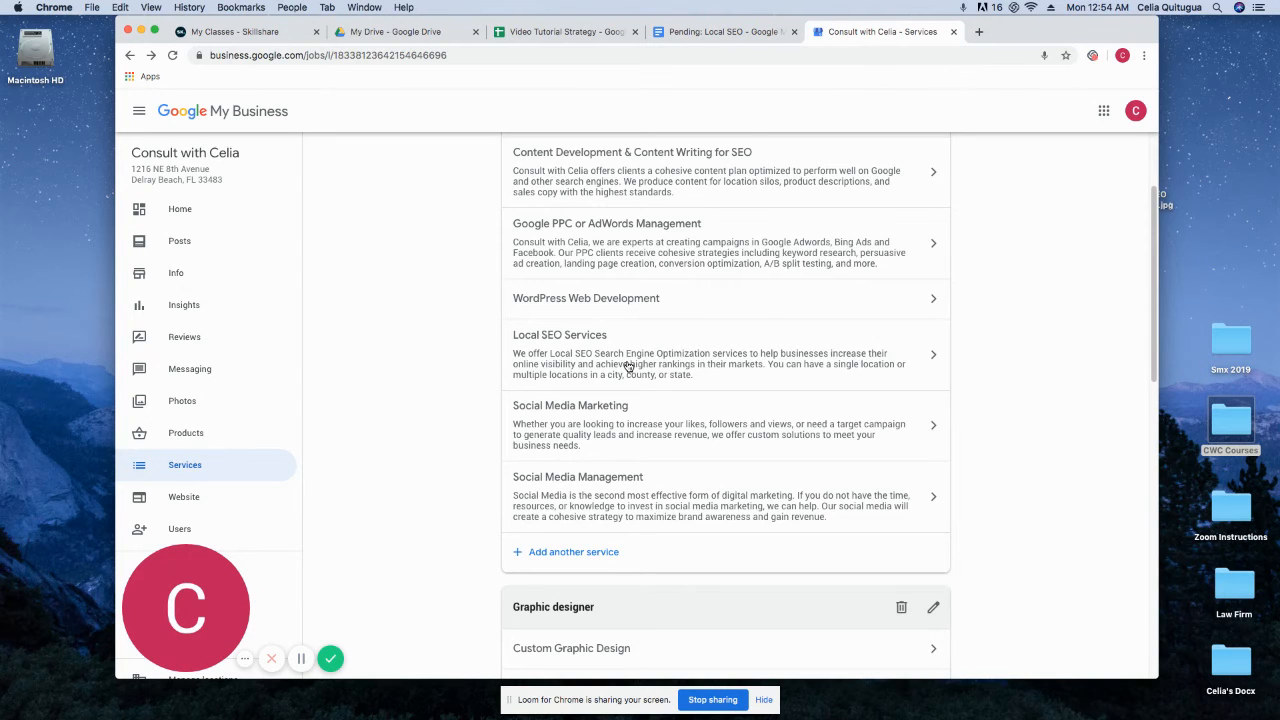
{"action": "scroll", "coordinate": [628, 367], "scroll_direction": "up", "scroll_amount": 3}
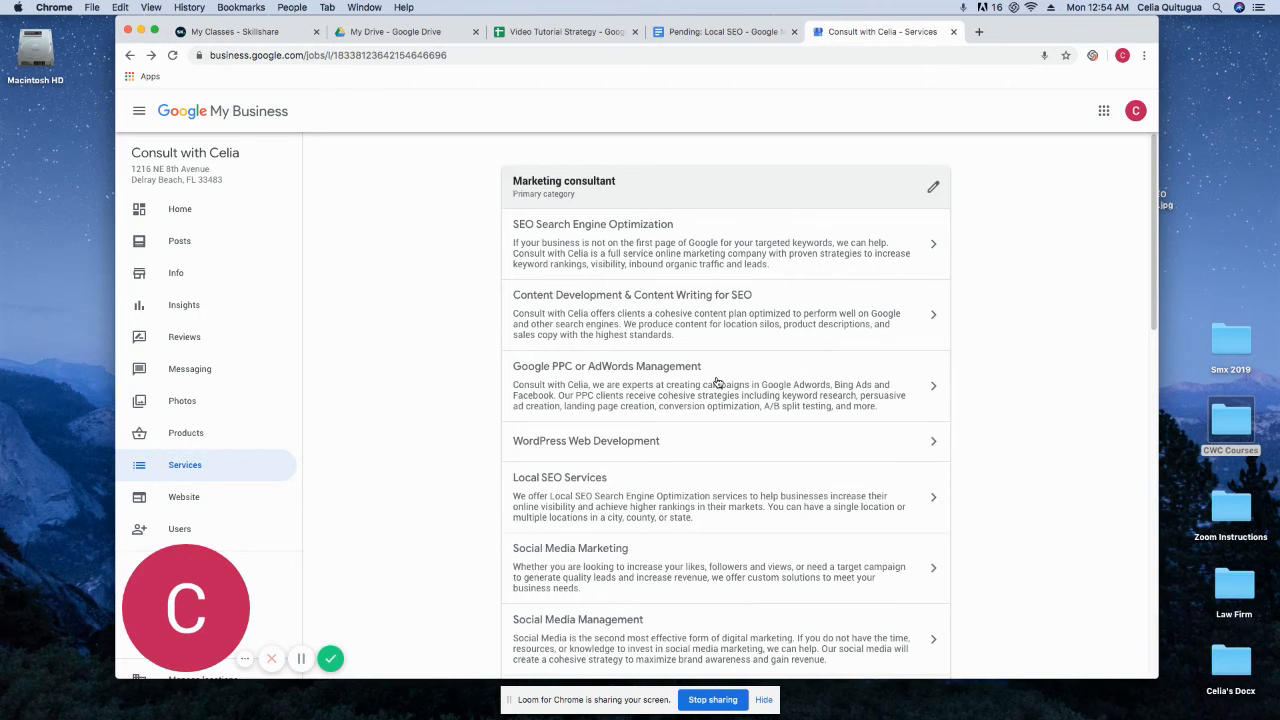
Step: Check the beginning of the Google Docs document and look through the Google My Business home dashboard
{"action": "left_click", "coordinate": [750, 32]}
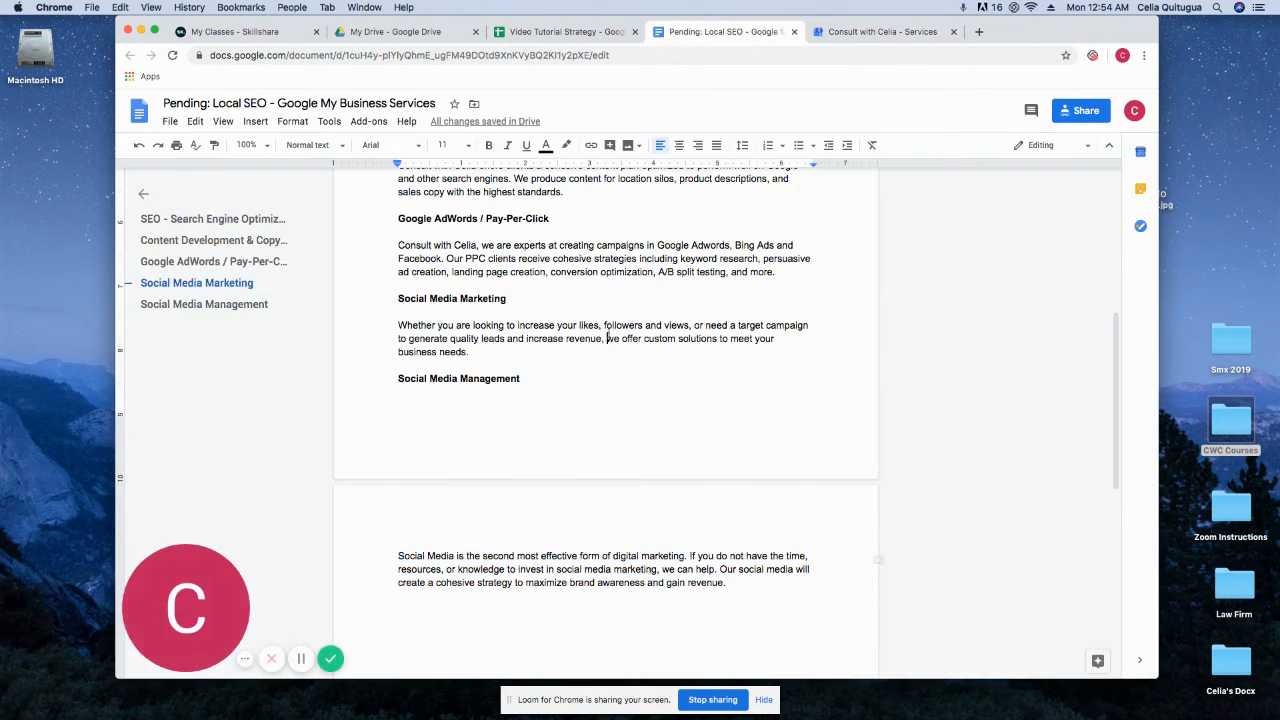
{"action": "scroll", "coordinate": [608, 333], "scroll_direction": "up", "scroll_amount": 5}
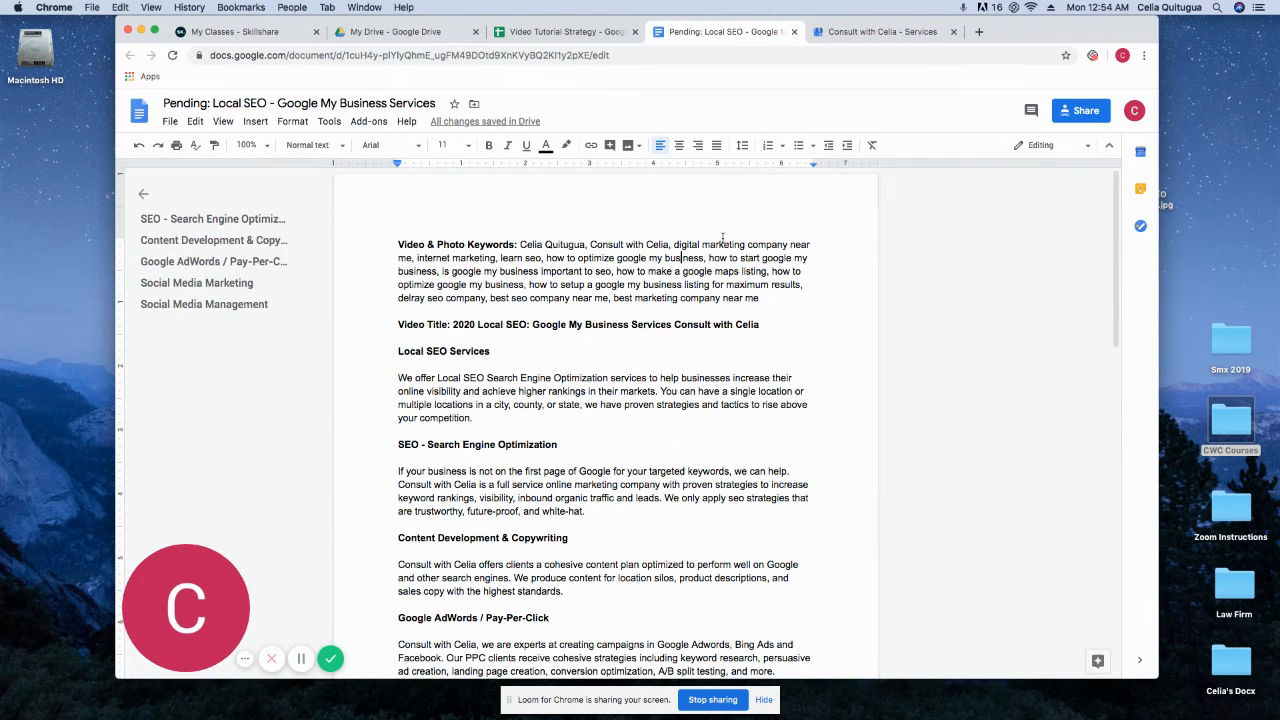
{"action": "left_click", "coordinate": [880, 32]}
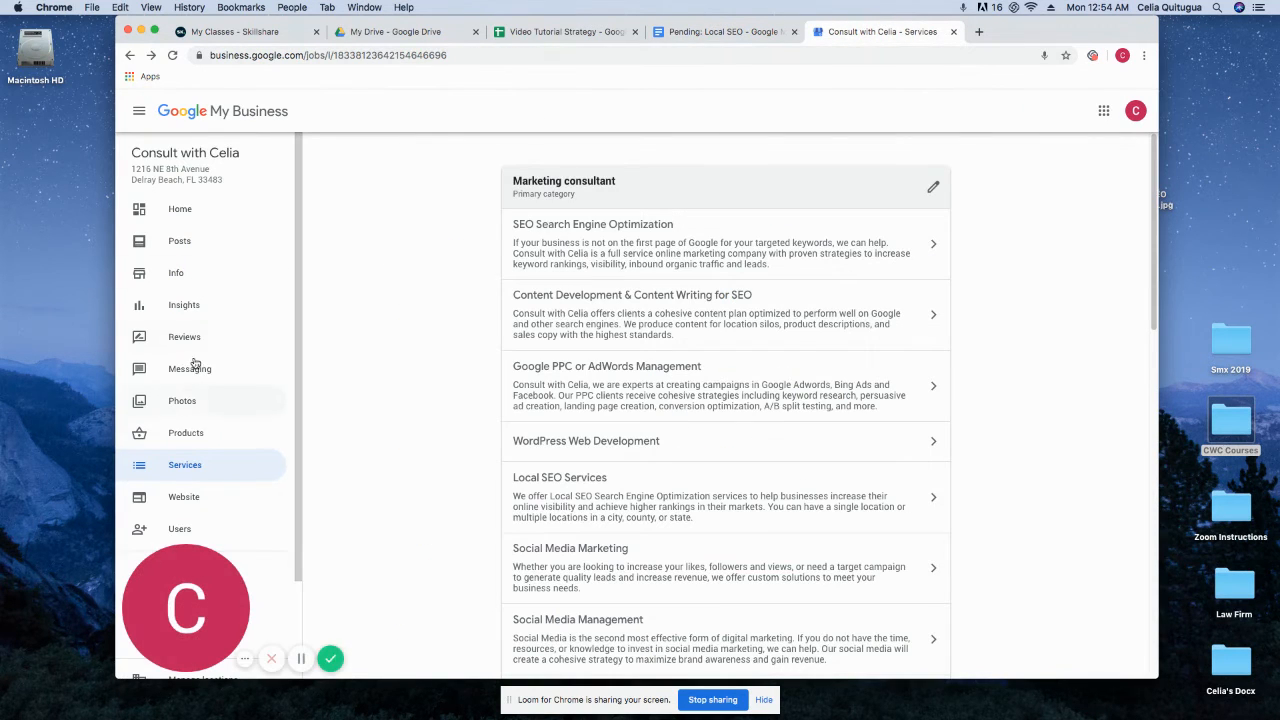
{"action": "left_click", "coordinate": [180, 210]}
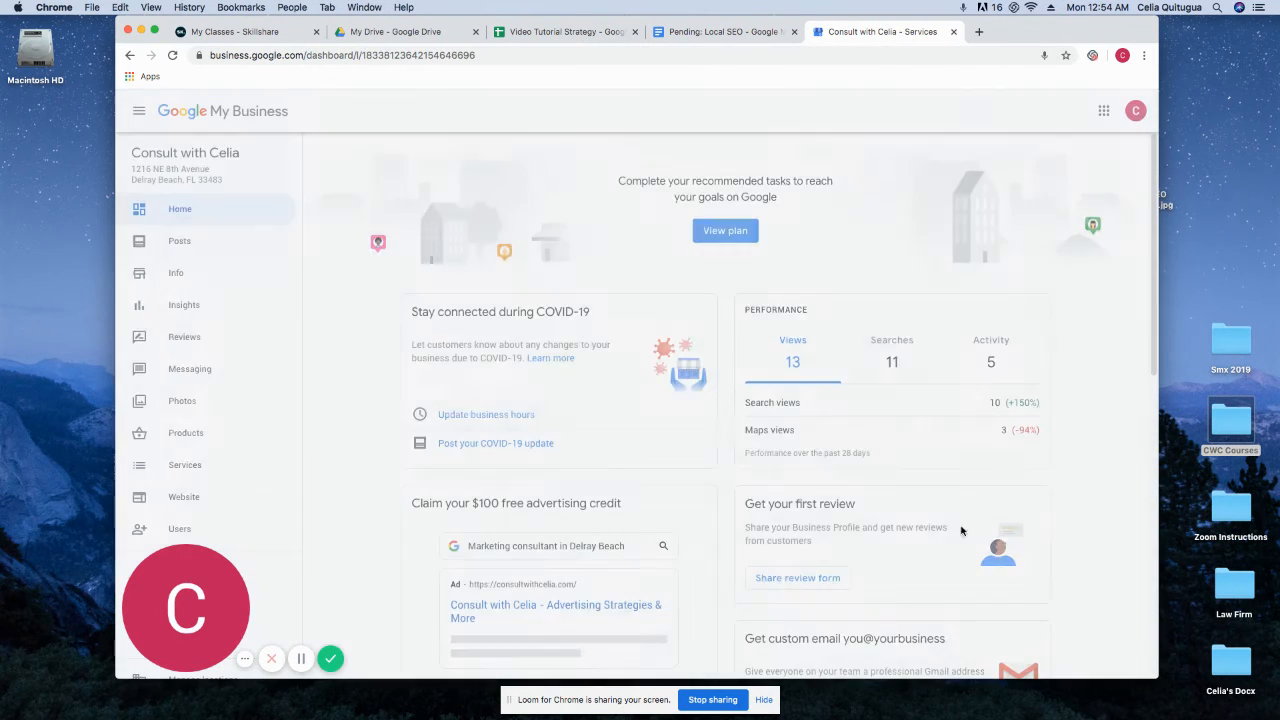
{"action": "scroll", "coordinate": [831, 493], "scroll_direction": "down", "scroll_amount": 5}
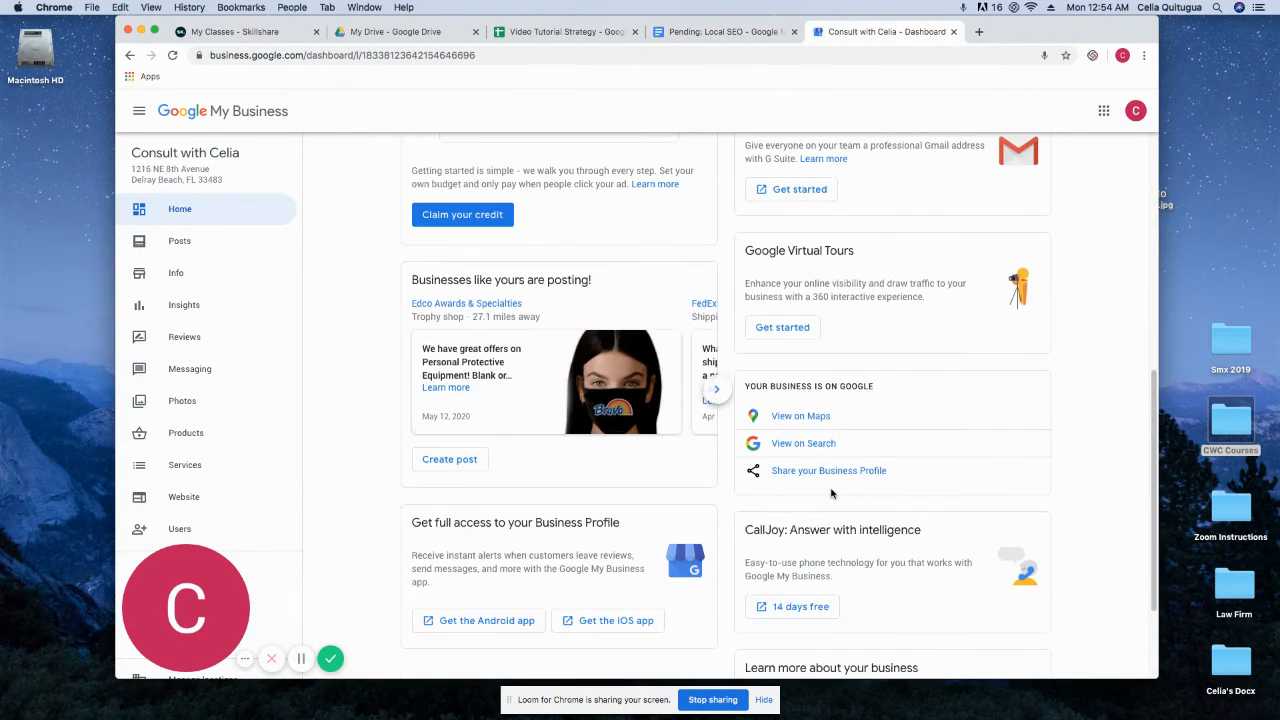
{"action": "scroll", "coordinate": [829, 491], "scroll_direction": "down", "scroll_amount": 2}
{"action": "scroll", "coordinate": [829, 491], "scroll_direction": "up", "scroll_amount": 10}
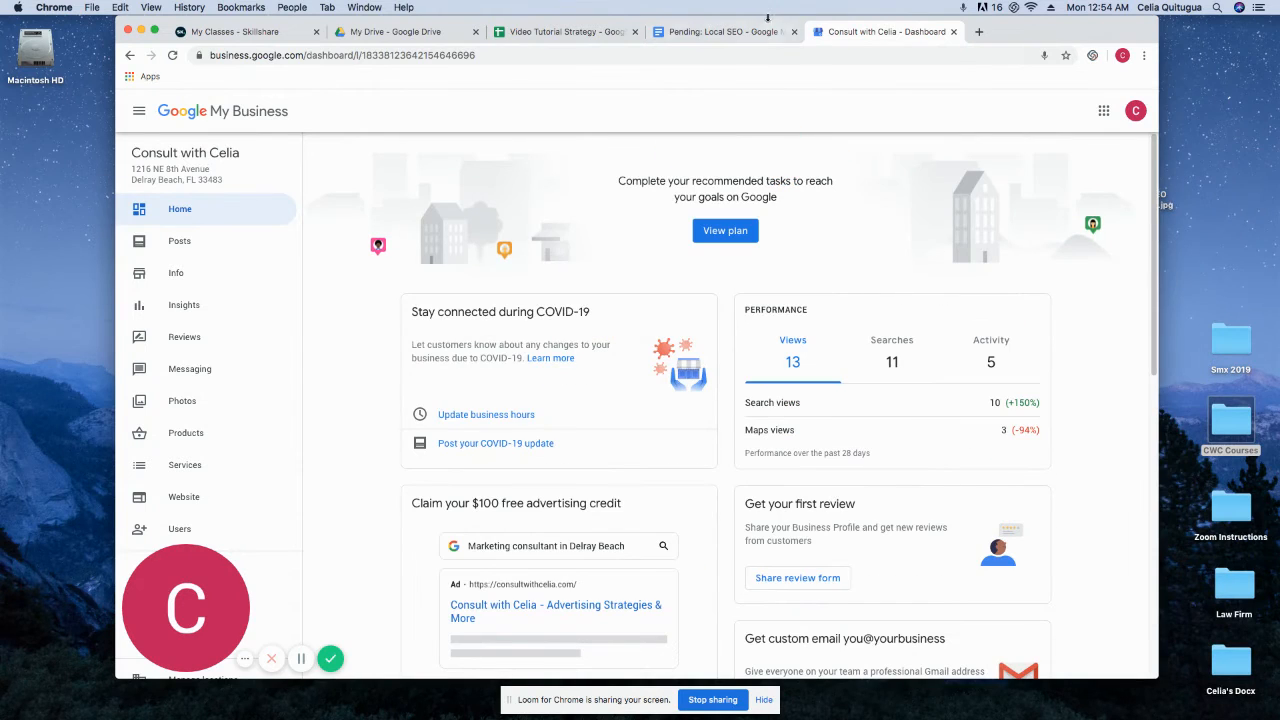
Step: Check the episode 2 topic and description link in the Video Tutorial Strategy spreadsheet and return to the Google Docs document
{"action": "left_click", "coordinate": [730, 31]}
{"action": "left_click", "coordinate": [580, 31]}
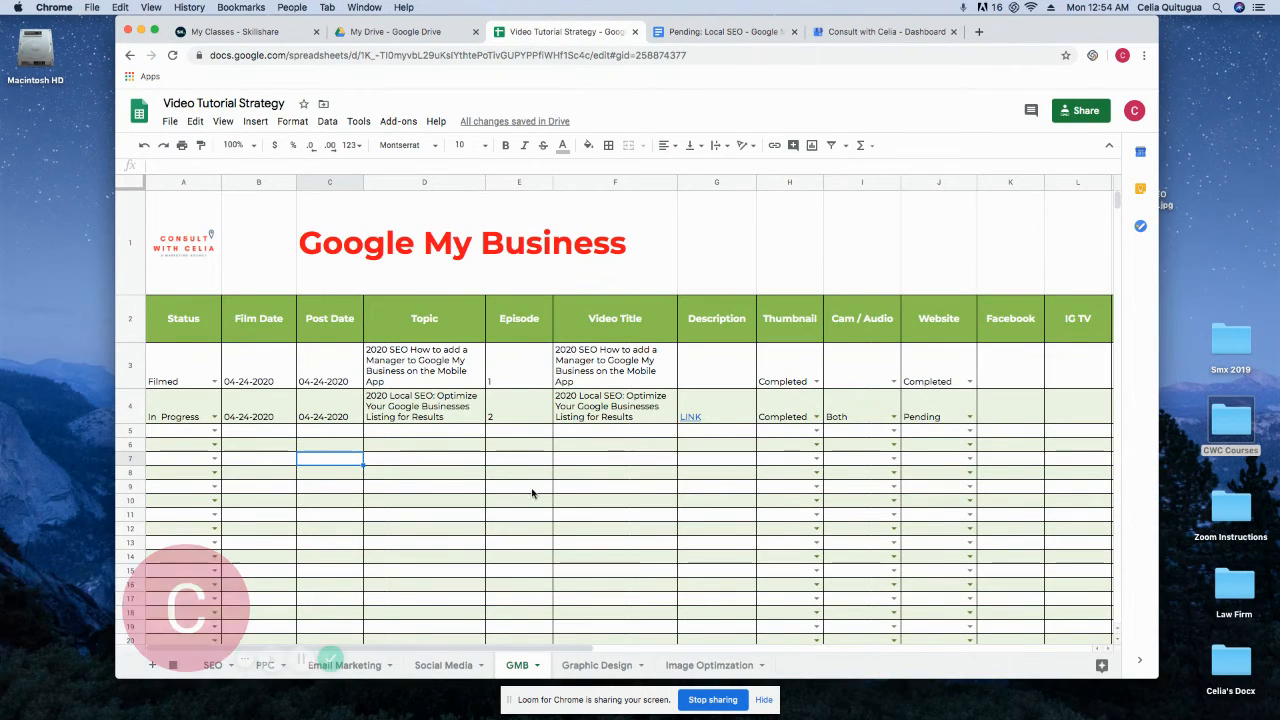
{"action": "left_click", "coordinate": [434, 416]}
{"action": "mouse_move", "coordinate": [686, 418]}
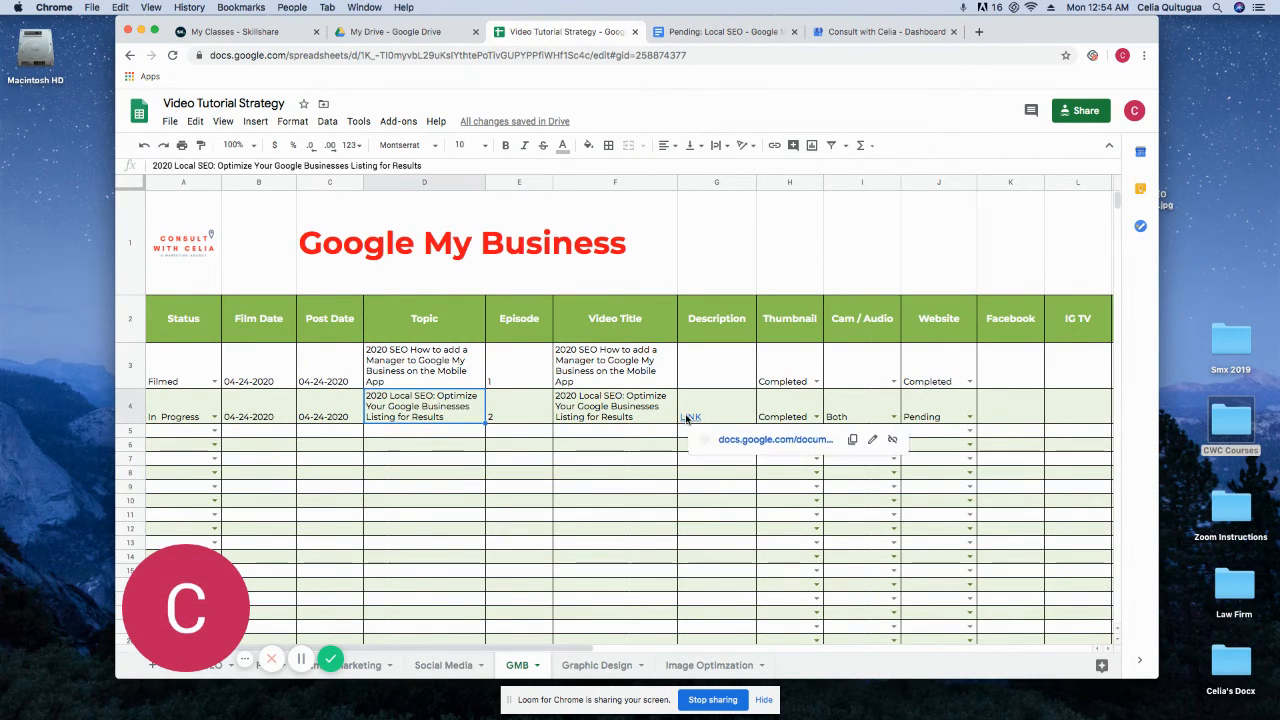
{"action": "left_click", "coordinate": [757, 33]}
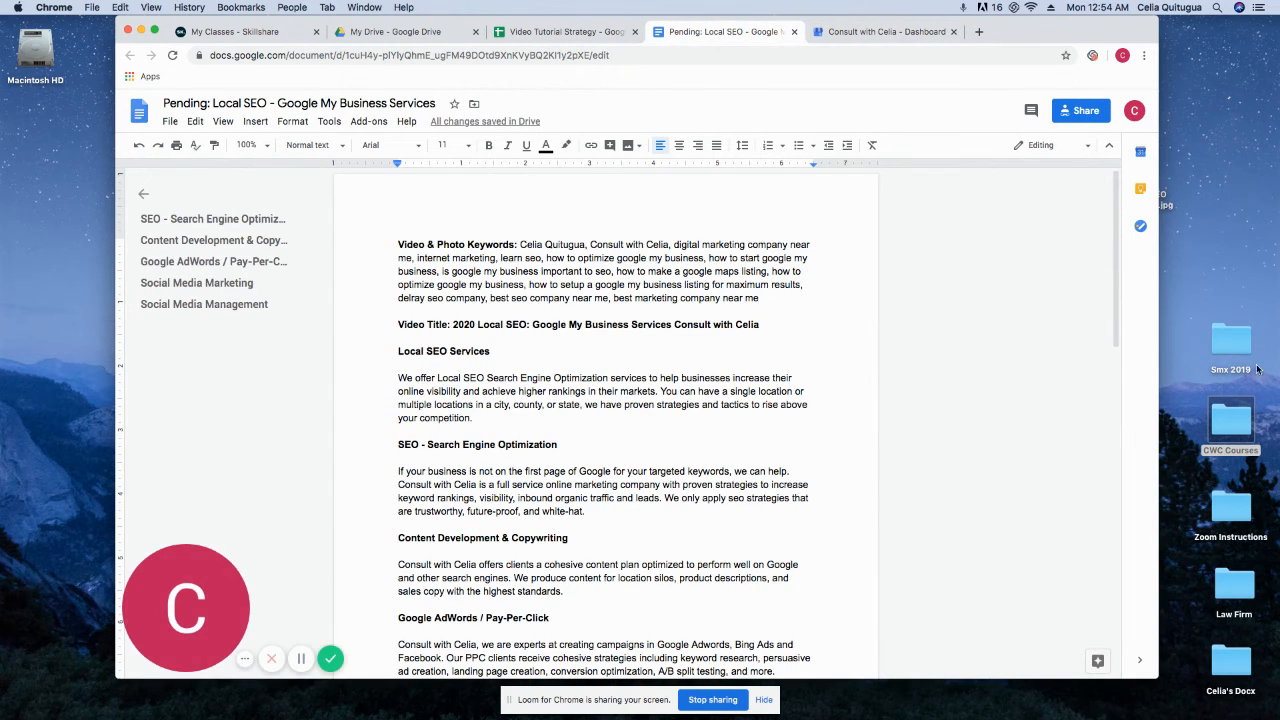
Step: Move the browser window aside, reposition the uncovered 2020 Local SEO image on the desktop, and open a new browser tab
{"action": "left_click_drag", "start_coordinate": [1110, 32], "coordinate": [1028, 32]}
{"action": "left_click_drag", "start_coordinate": [1144, 172], "coordinate": [1158, 140]}
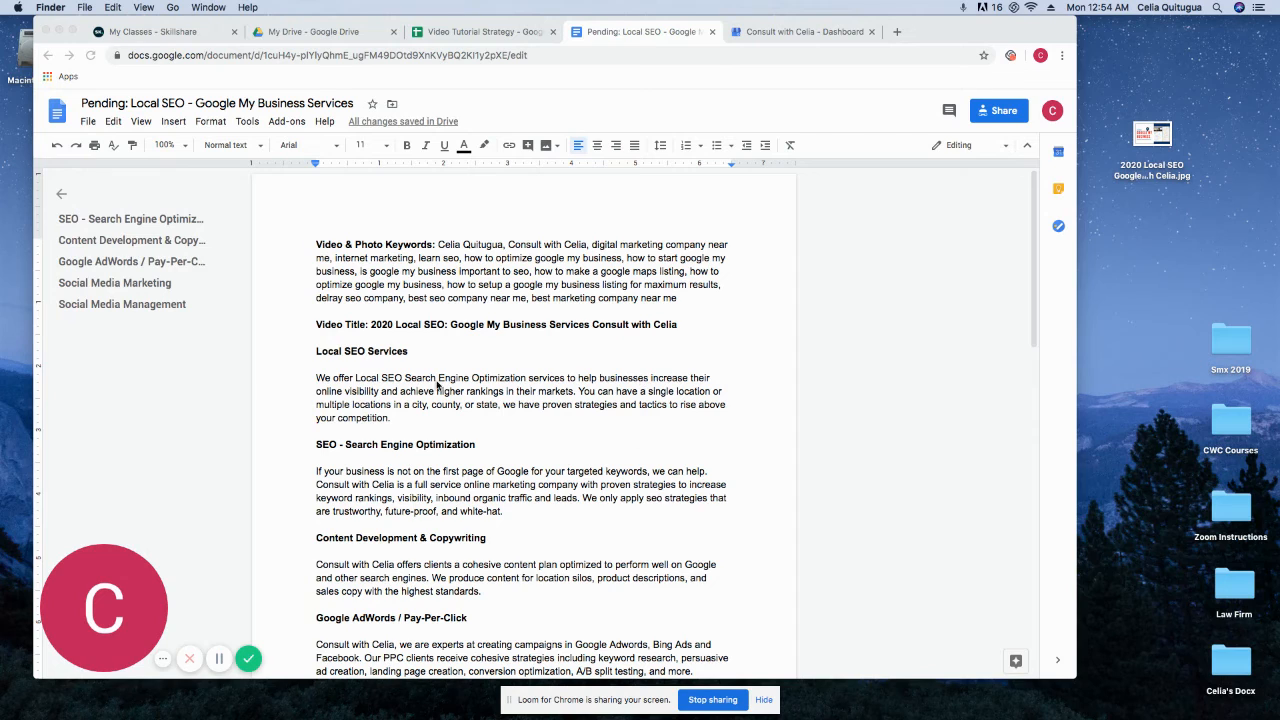
{"action": "left_click", "coordinate": [896, 40]}
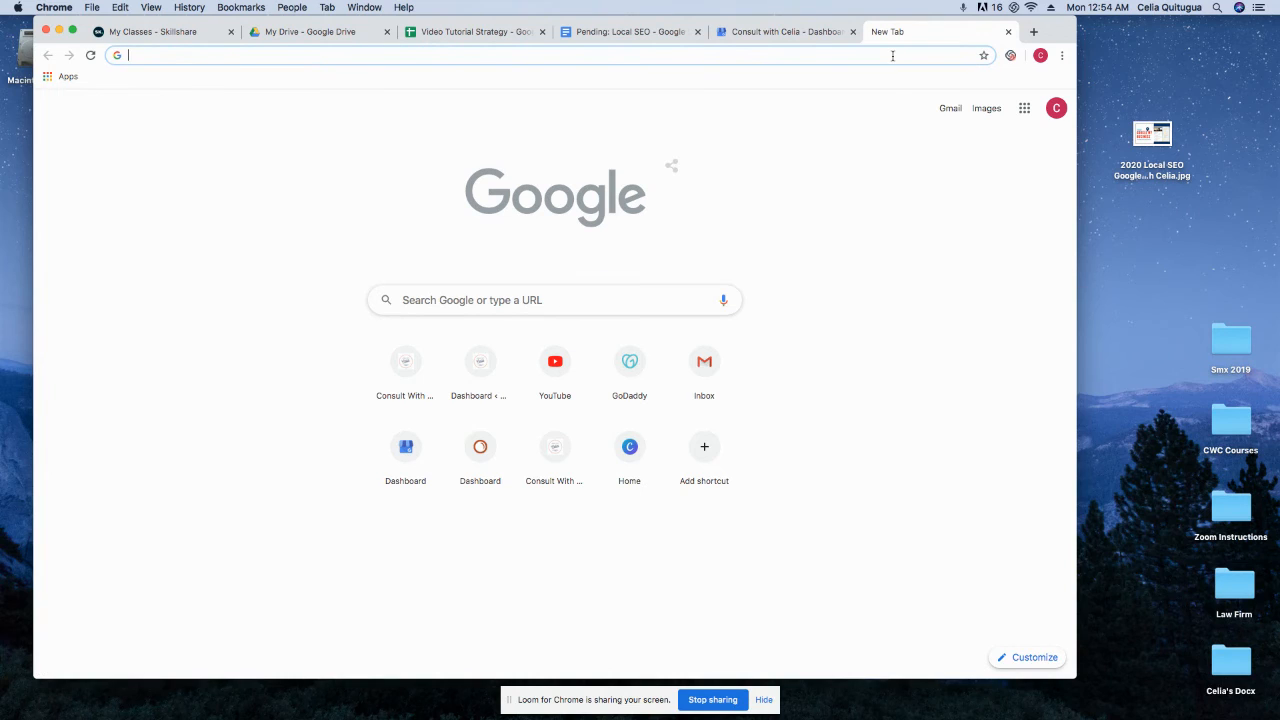
Step: Load consultwithcelia.com in the new tab and open the website's Google My Business page
{"action": "type", "text": "cons"}
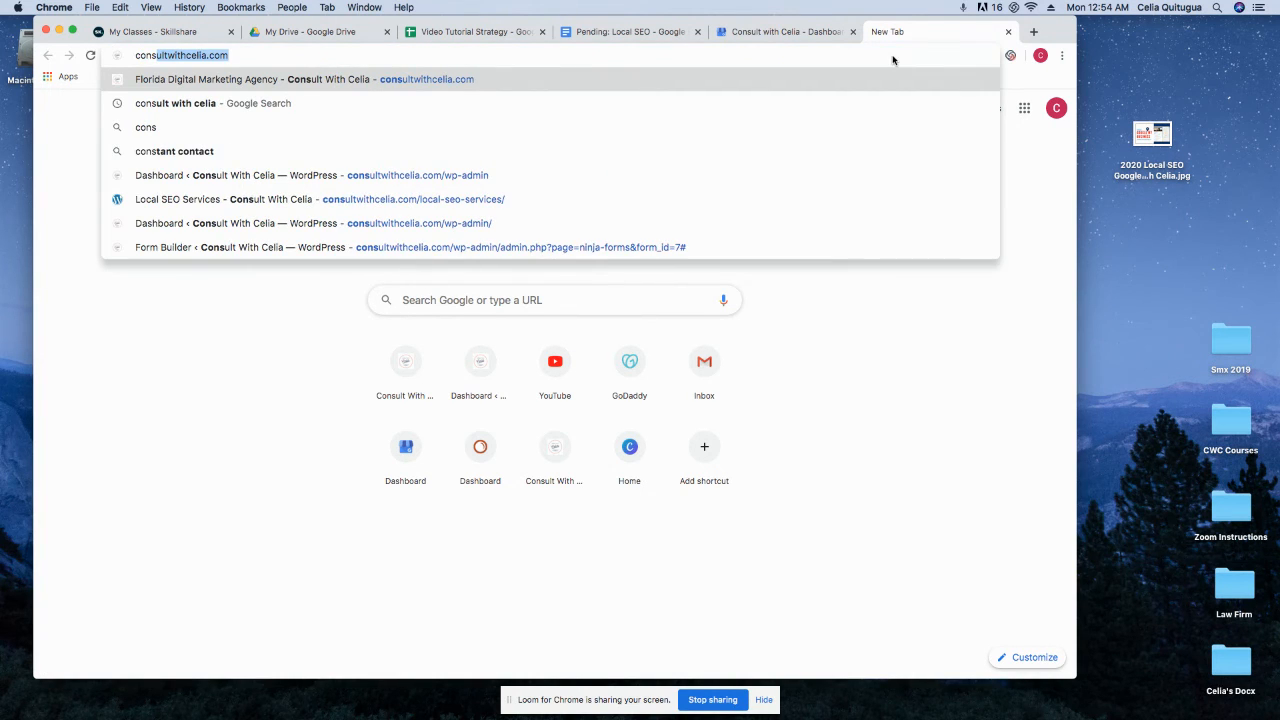
{"action": "key", "text": "Return"}
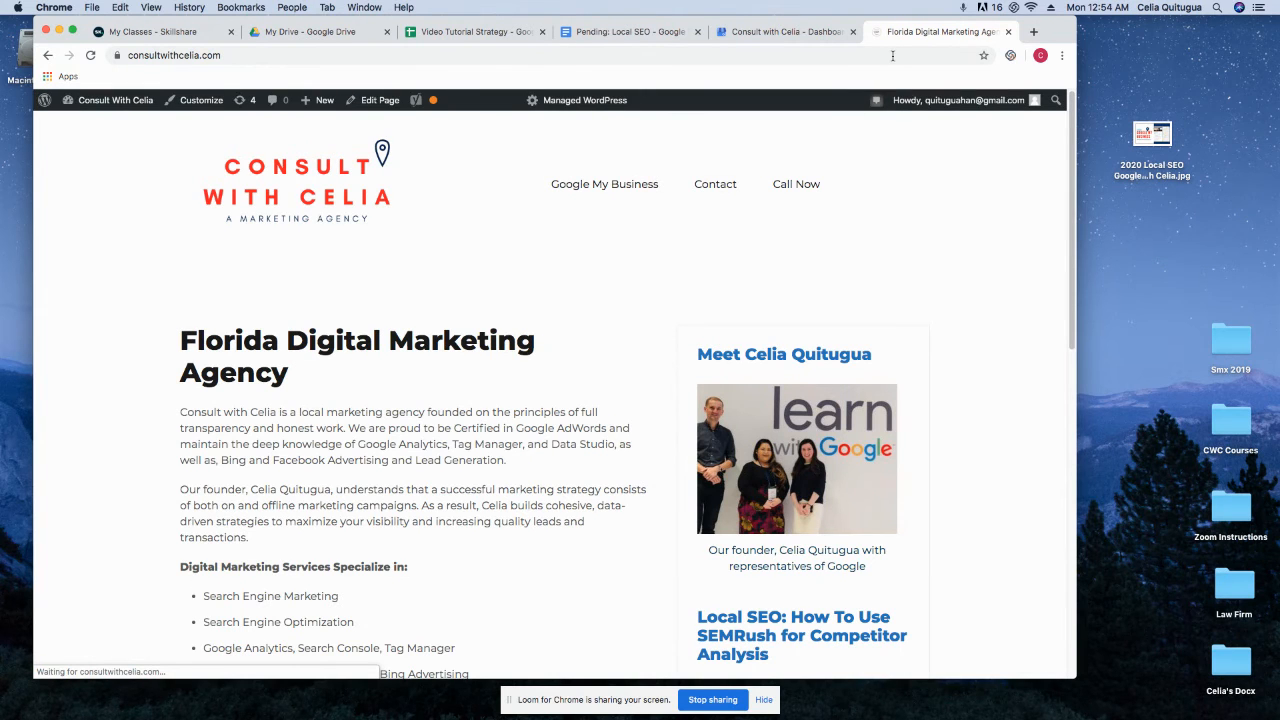
{"action": "left_click", "coordinate": [632, 183]}
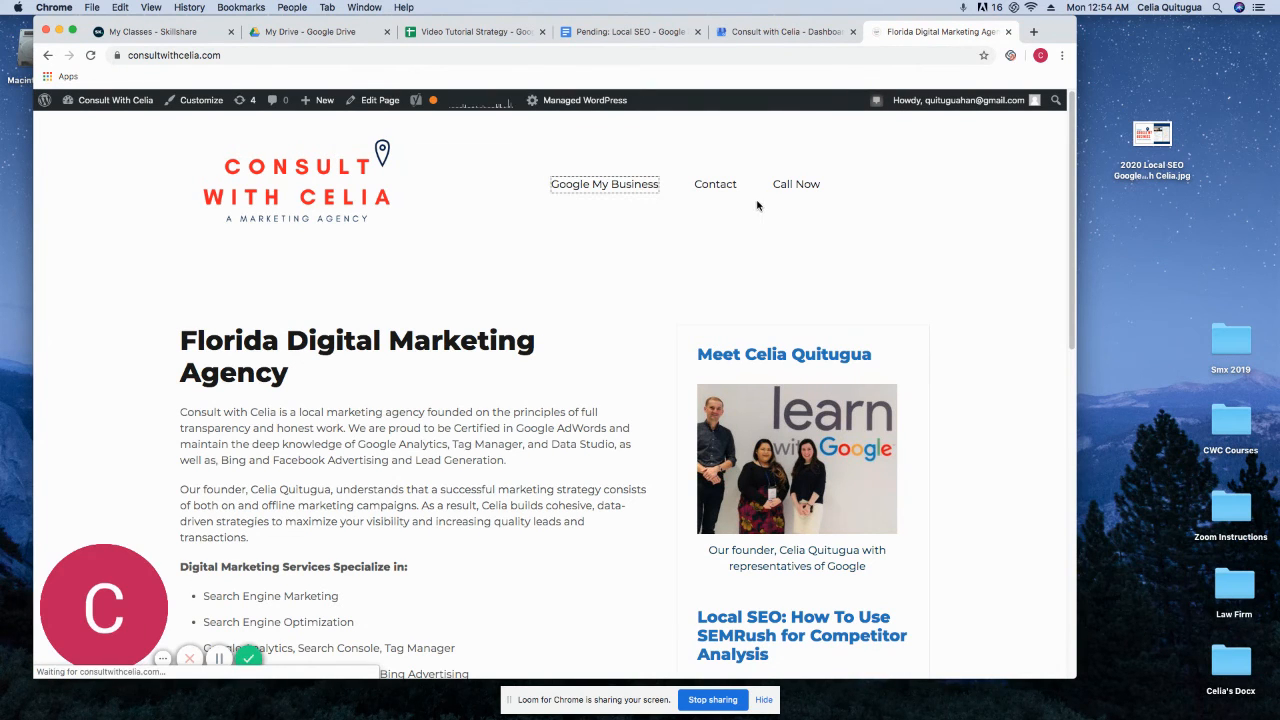
Step: Review the Google My Business Optimization page from its introduction to the profile creation steps, including the tutorial videos beside the text
{"action": "scroll", "coordinate": [326, 382], "scroll_direction": "down", "scroll_amount": 5}
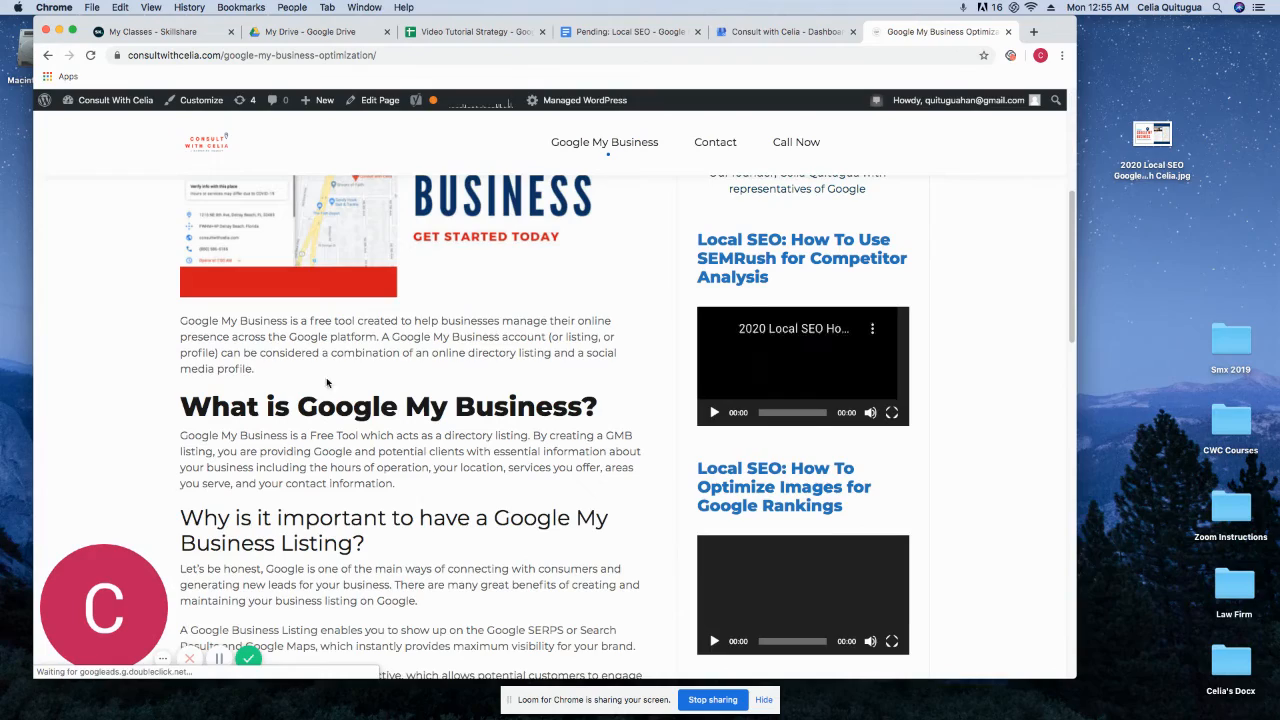
{"action": "scroll", "coordinate": [326, 382], "scroll_direction": "down", "scroll_amount": 10}
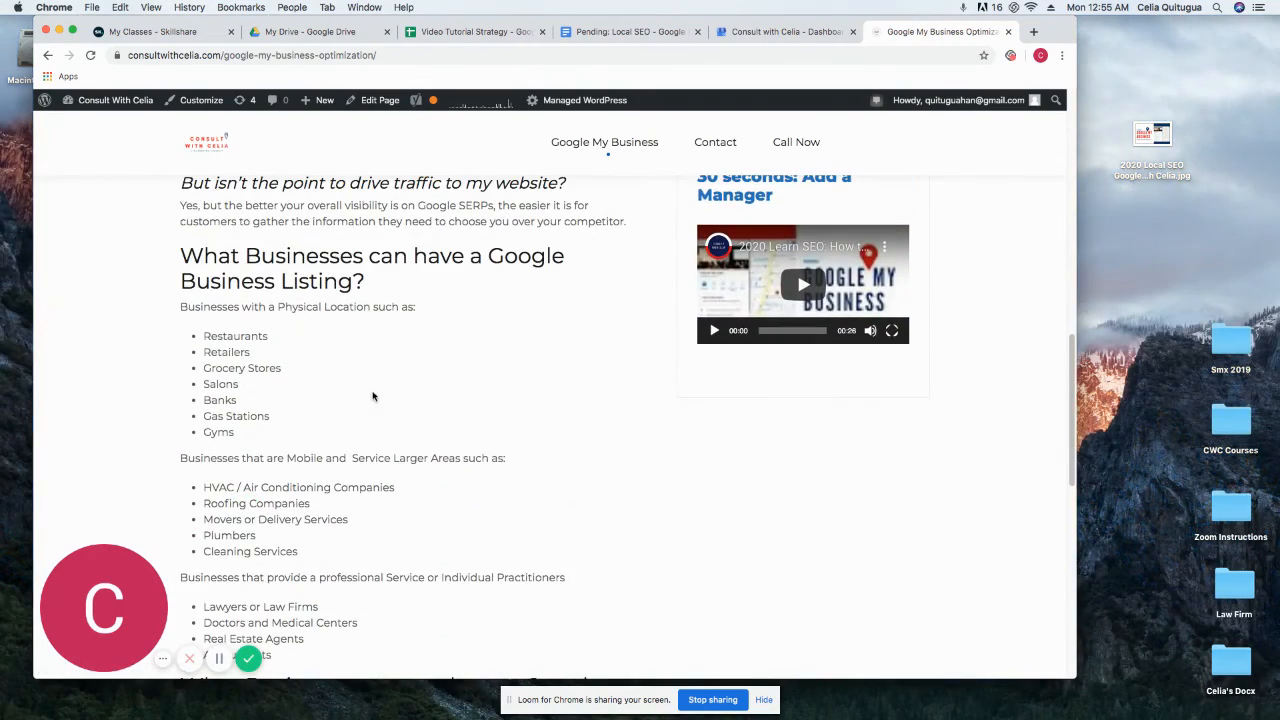
{"action": "scroll", "coordinate": [454, 418], "scroll_direction": "down", "scroll_amount": 12}
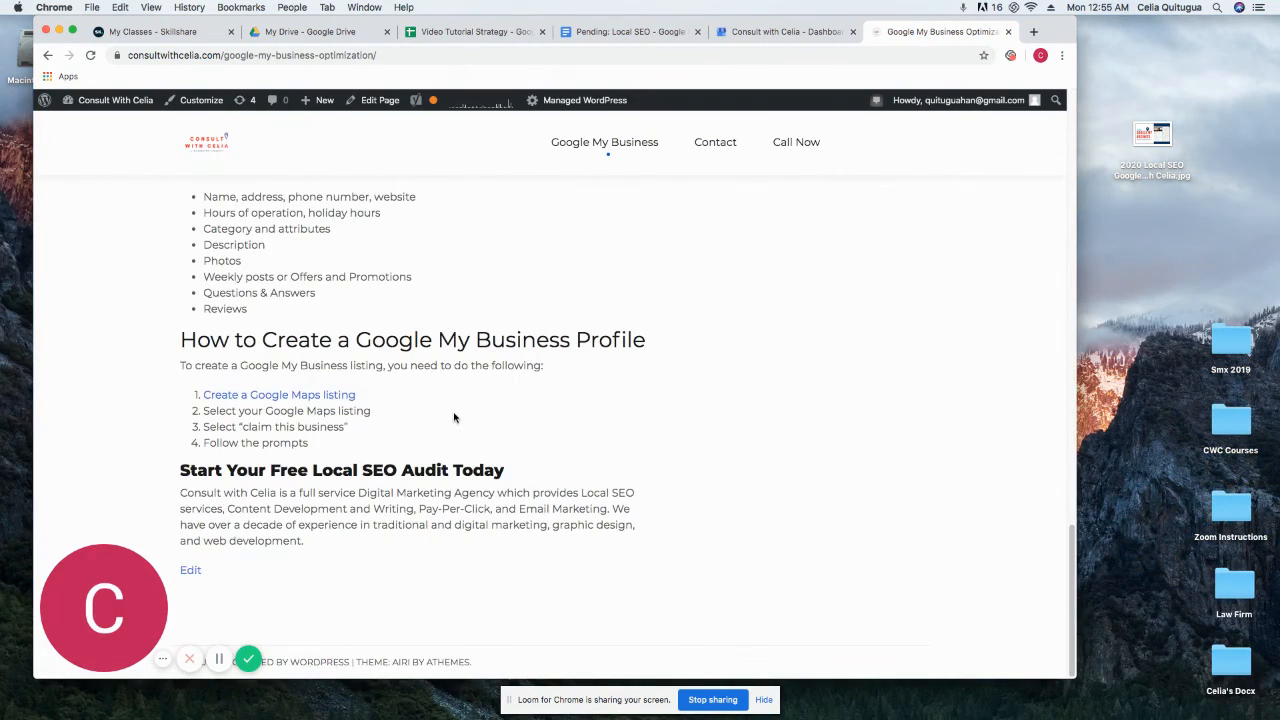
{"action": "scroll", "coordinate": [515, 254], "scroll_direction": "up", "scroll_amount": 10}
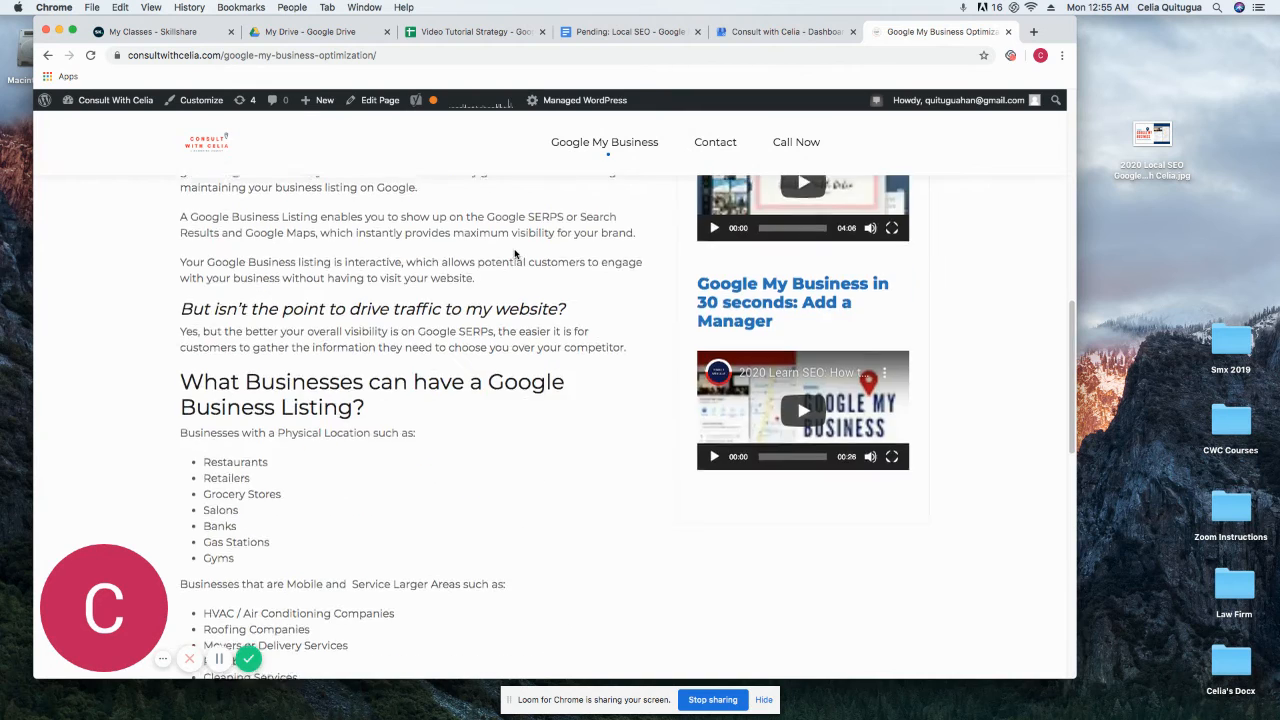
{"action": "scroll", "coordinate": [515, 254], "scroll_direction": "up", "scroll_amount": 10}
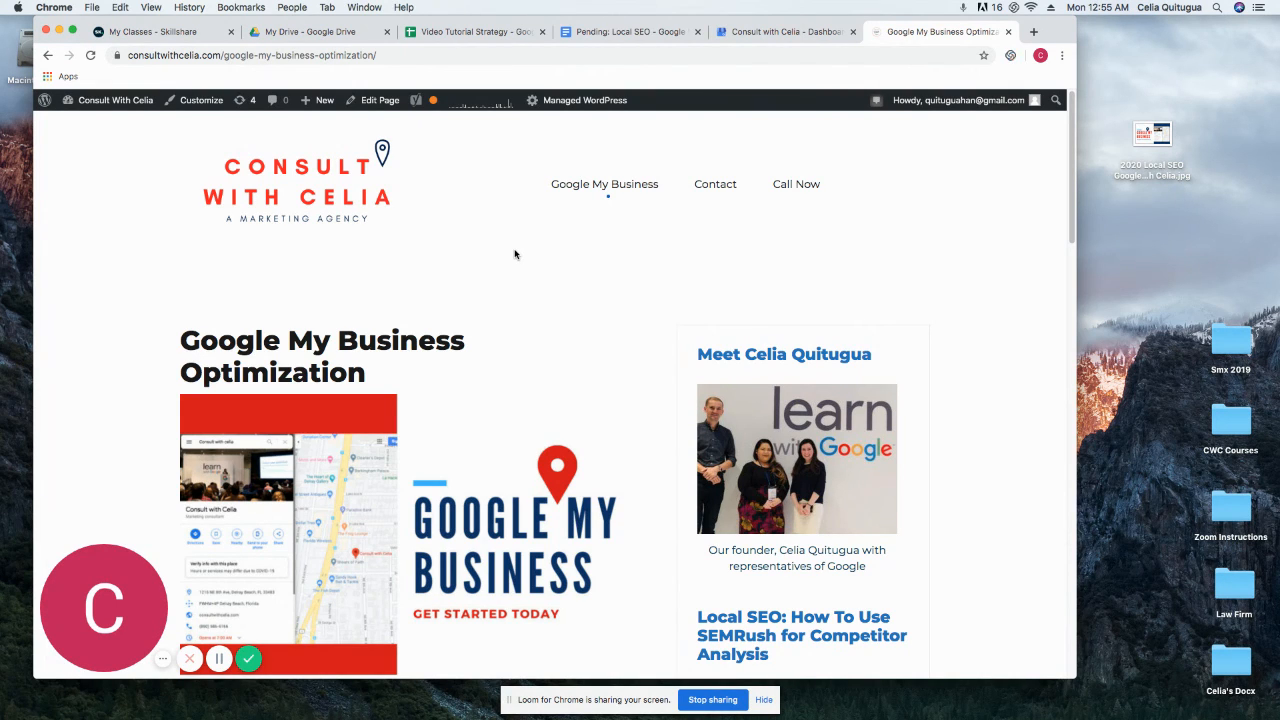
{"action": "scroll", "coordinate": [522, 386], "scroll_direction": "down", "scroll_amount": 2}
{"action": "scroll", "coordinate": [522, 386], "scroll_direction": "down", "scroll_amount": 5}
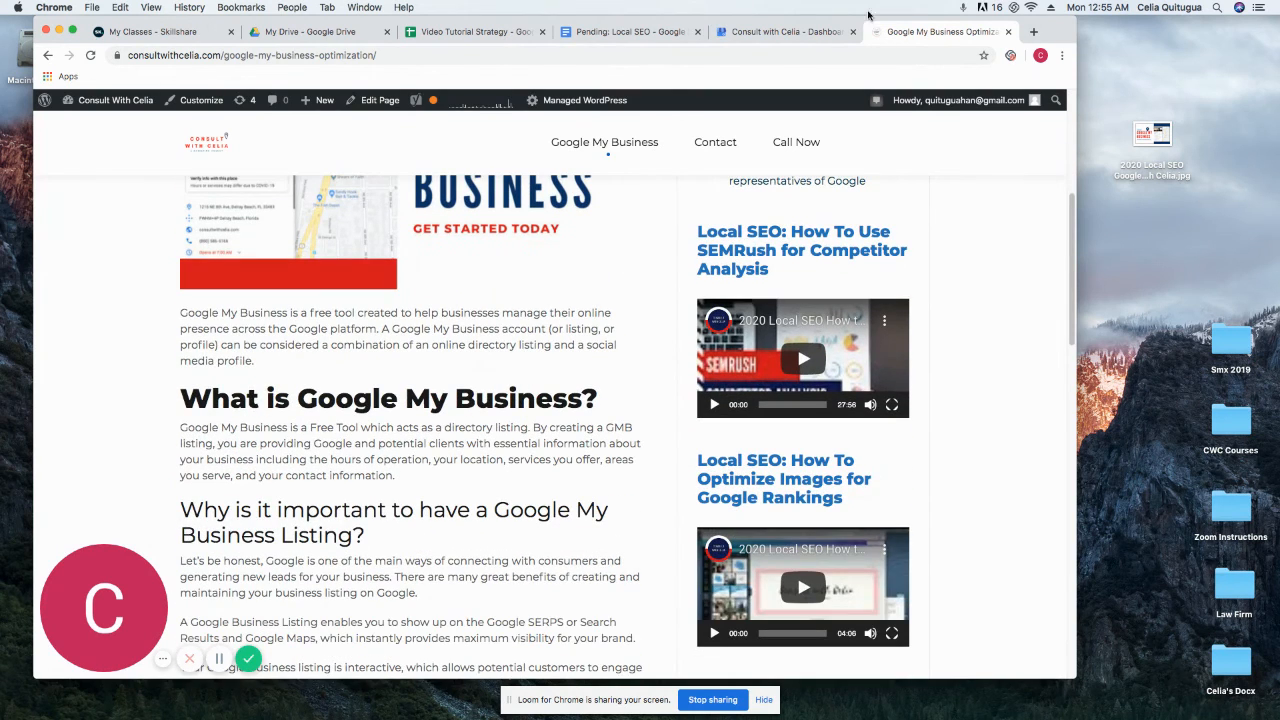
Step: Dismiss the Your plan panel on the Google My Business dashboard and return to the Consult with Celia website to open its home page
{"action": "left_click", "coordinate": [782, 35]}
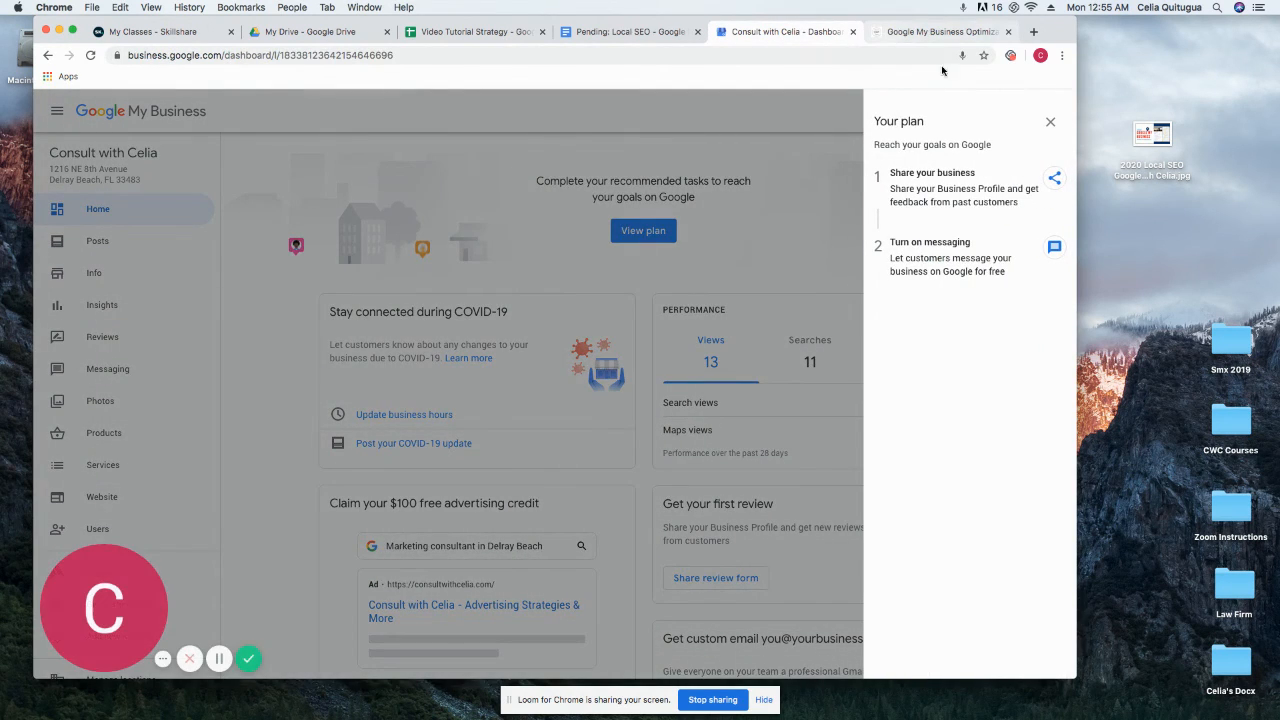
{"action": "left_click", "coordinate": [1050, 121]}
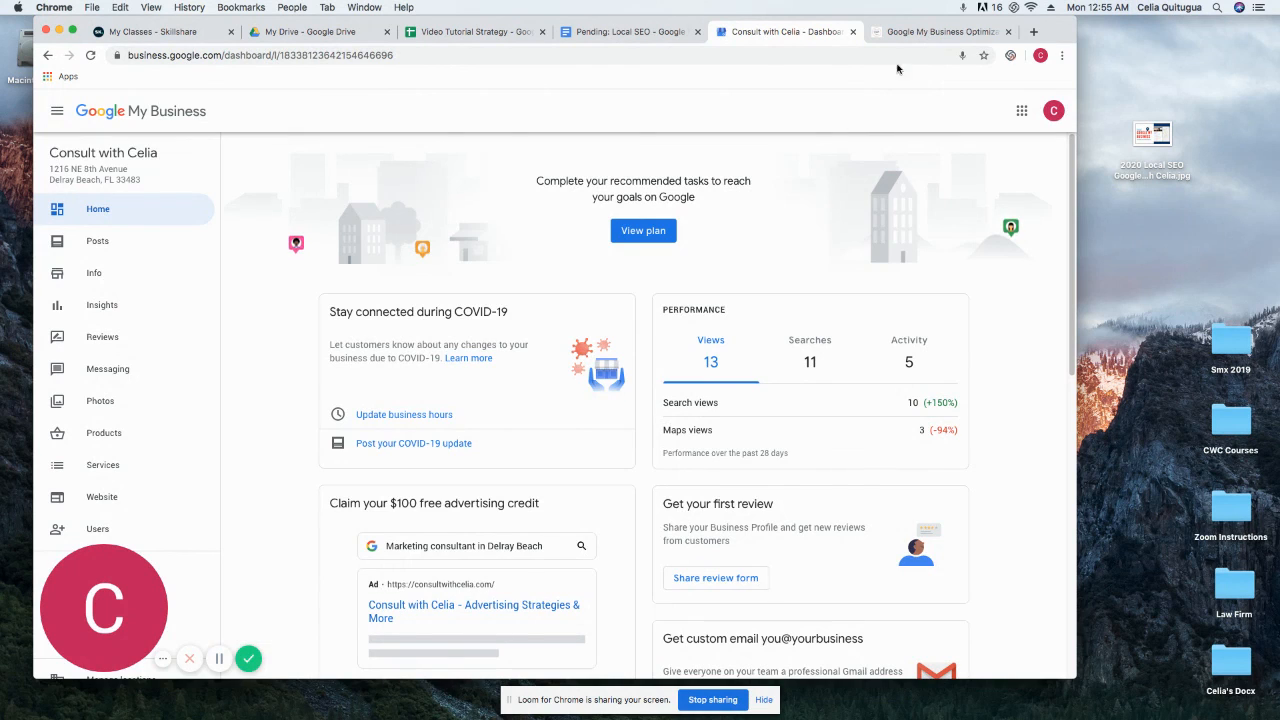
{"action": "key", "text": "ctrl+Tab"}
{"action": "scroll", "coordinate": [307, 201], "scroll_direction": "up", "scroll_amount": 5}
{"action": "left_click", "coordinate": [307, 201]}
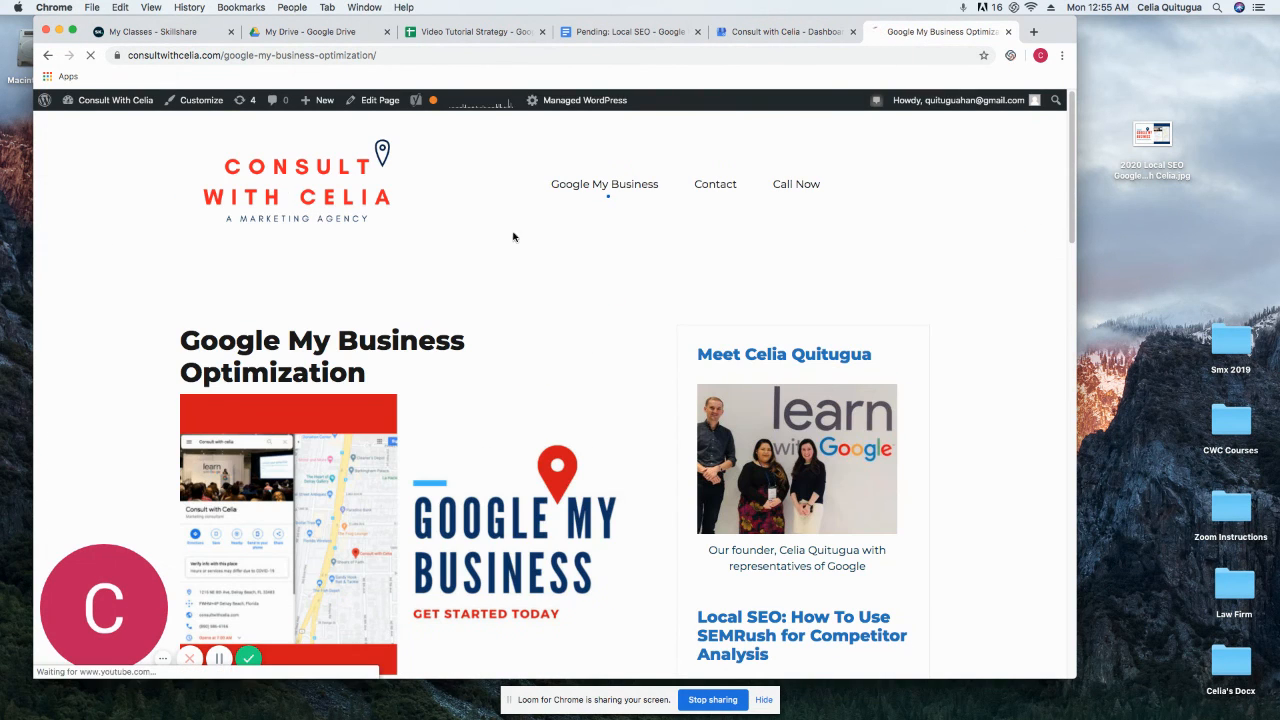